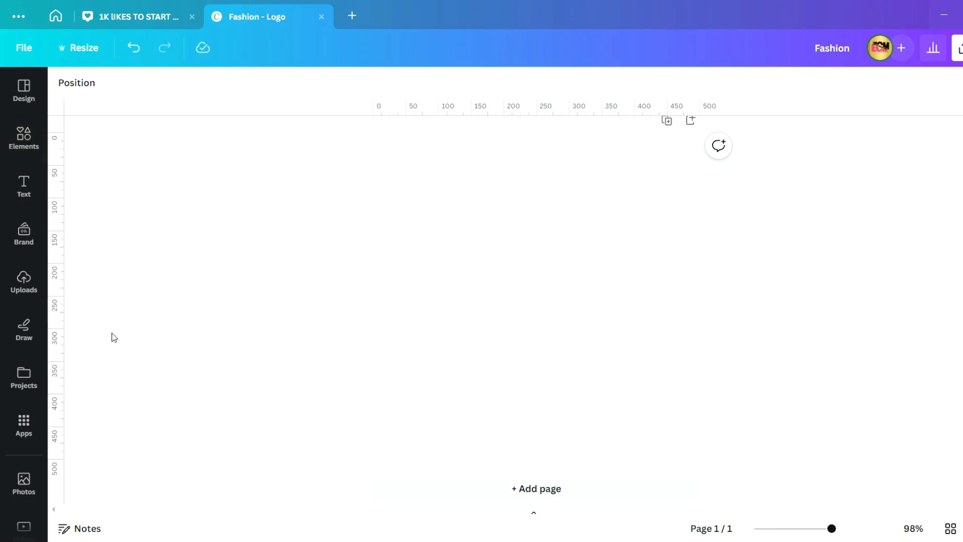
Add a horizontal ruler guide across the blank page, slightly above its middle.
click(26, 49)
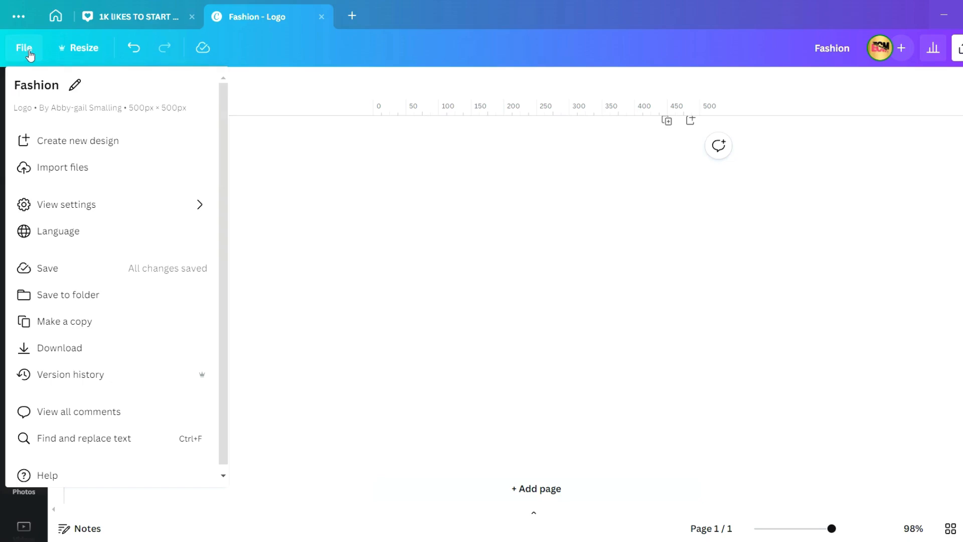
click(96, 209)
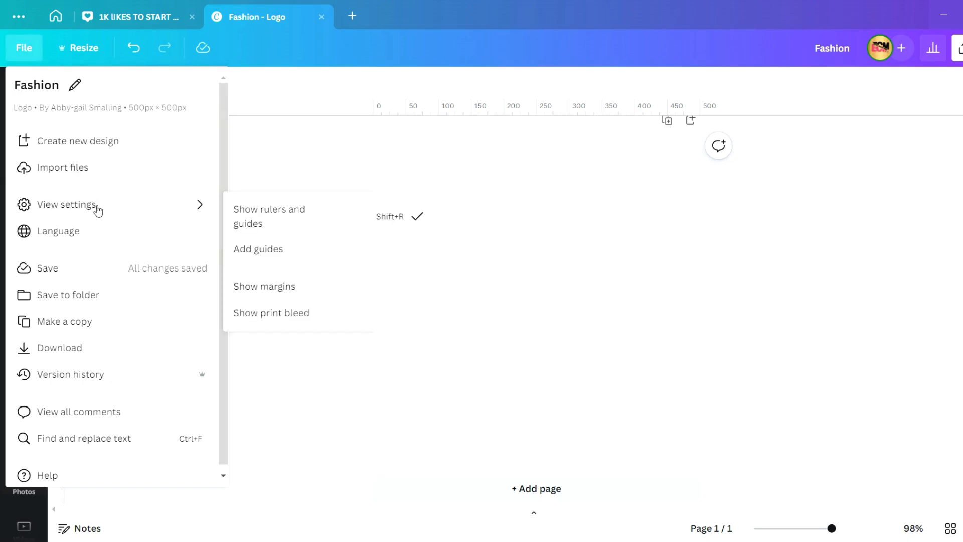
mouse_move(157, 218)
drag(519, 116, 538, 110)
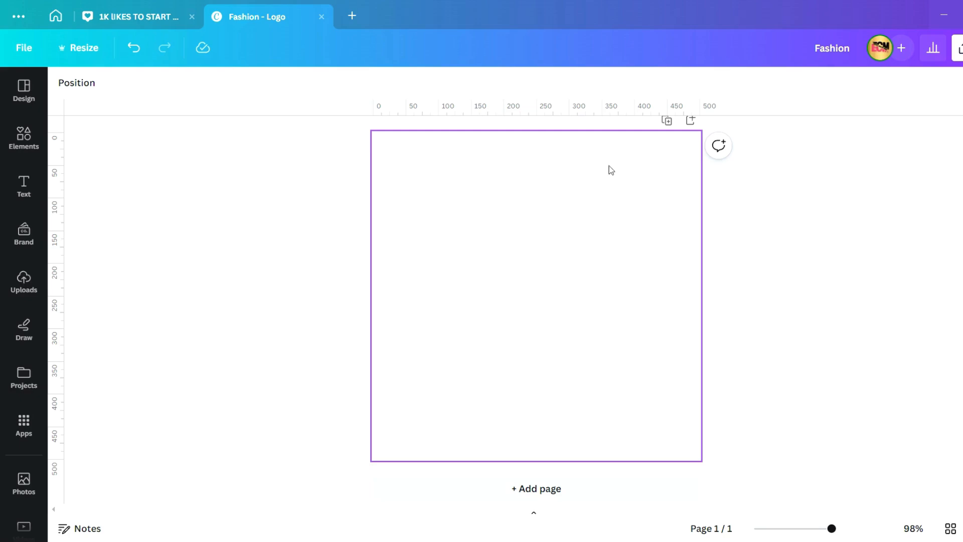
drag(602, 114, 629, 293)
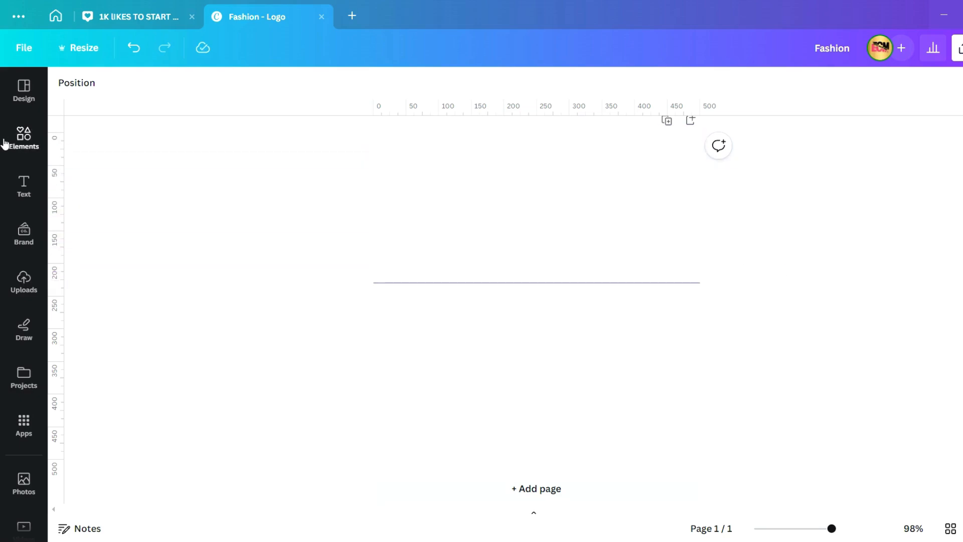
Search the elements library for "letter frames t".
click(23, 140)
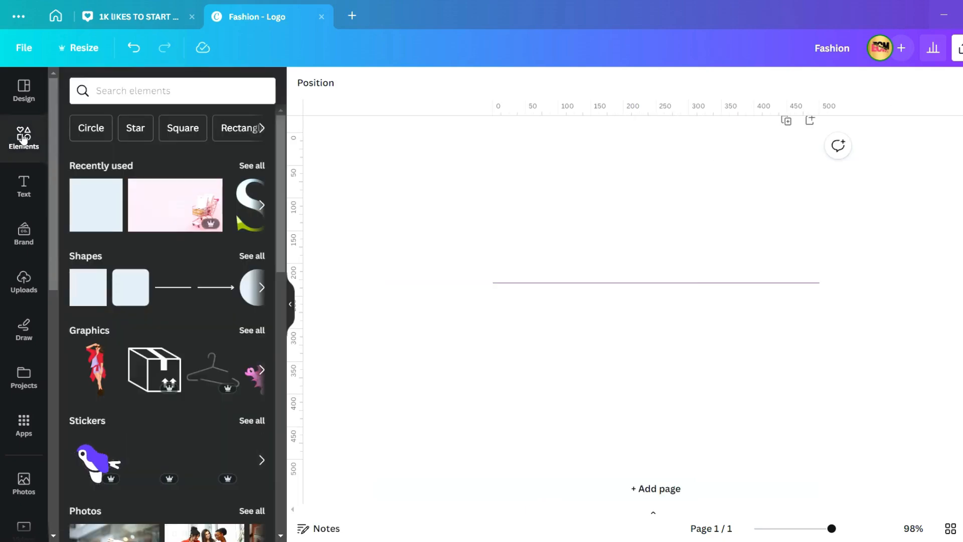
click(206, 97)
text(l)
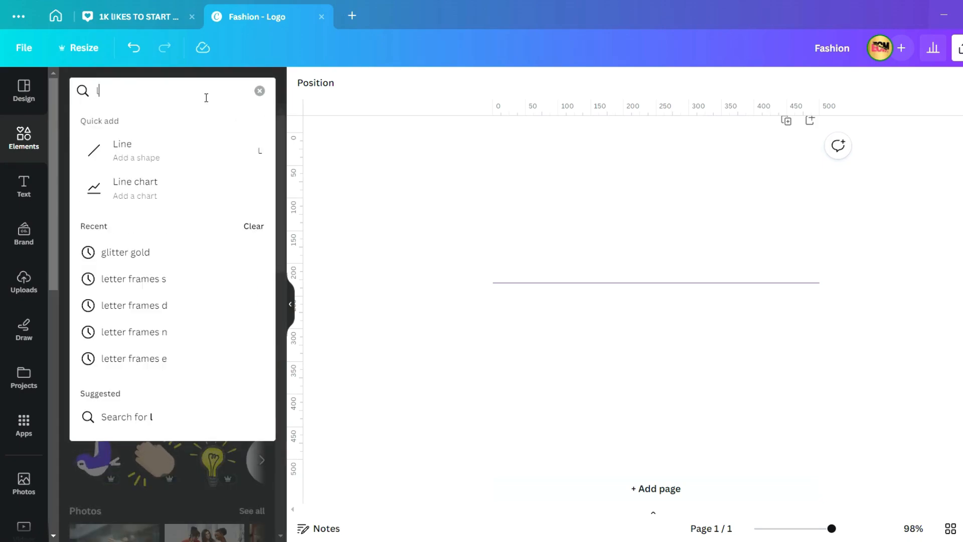
text(eter)
key(BackSpace)
key(BackSpace)
text(t)
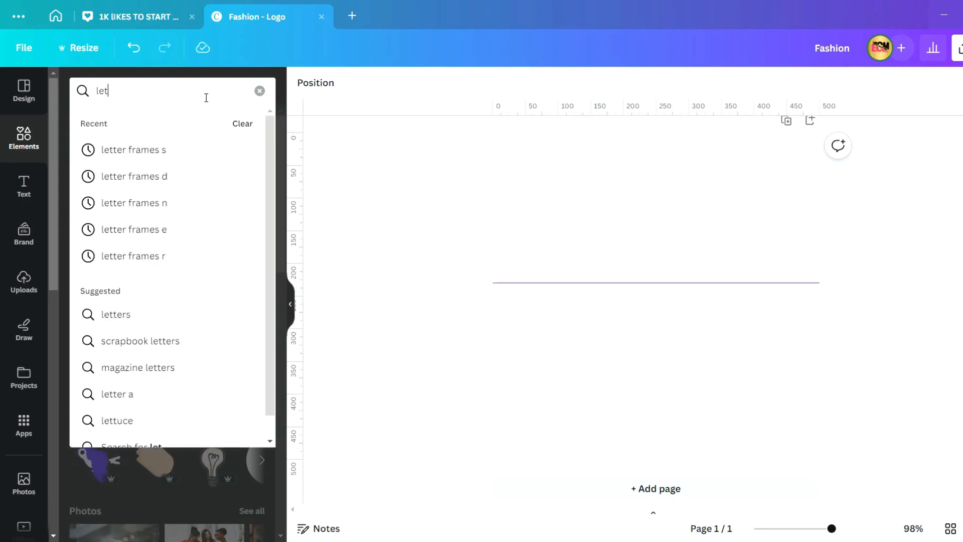
text(er fra)
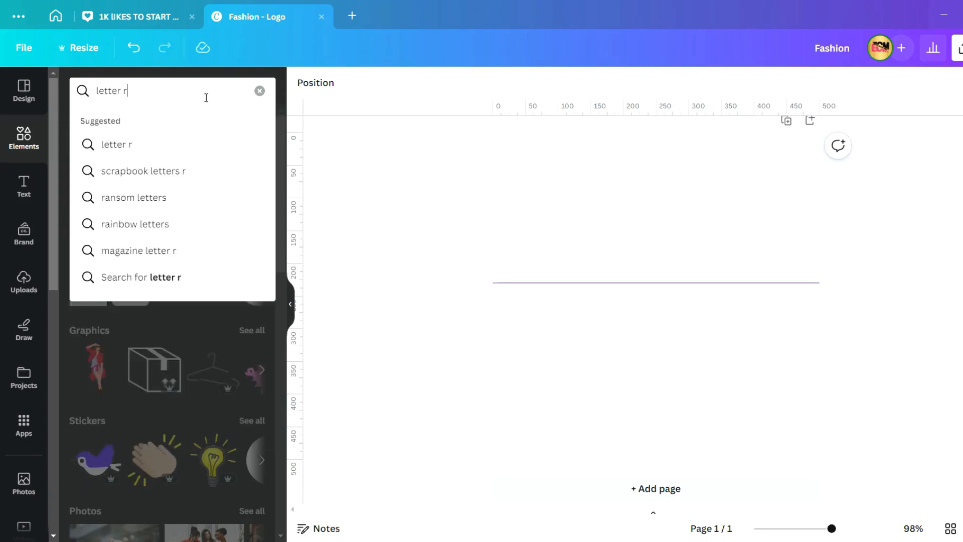
text(mes t)
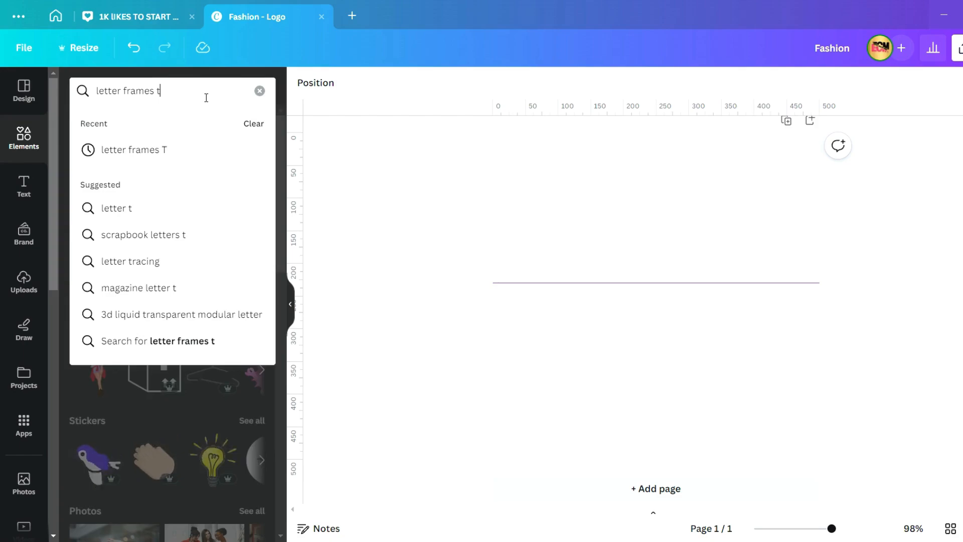
key(Return)
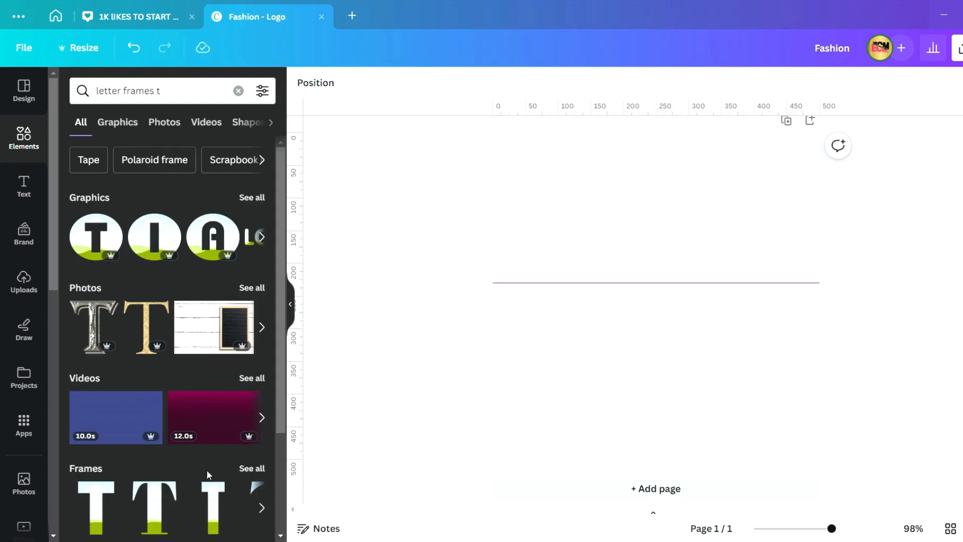
Show all frame results, insert the first block-style T frame and shrink it to about half size.
scroll(175, 439, down, 1)
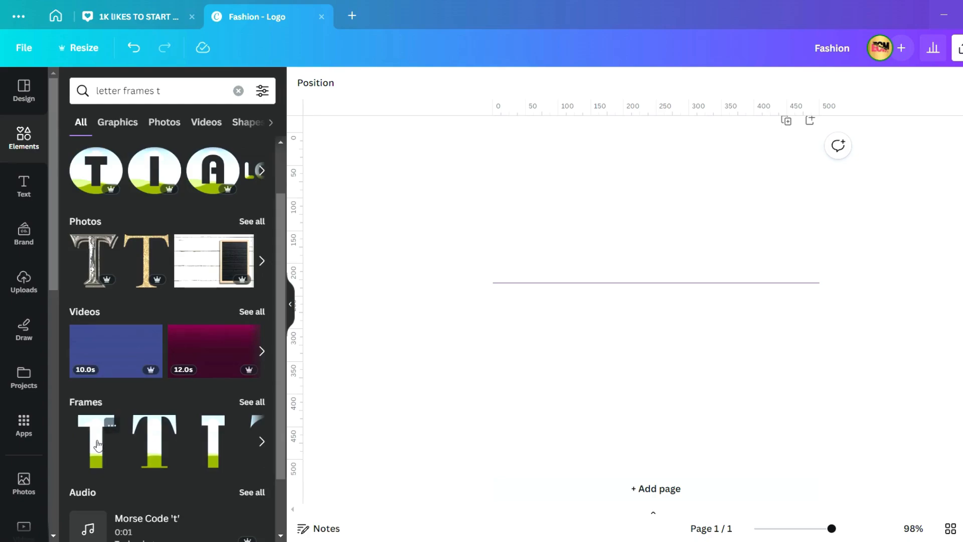
click(253, 404)
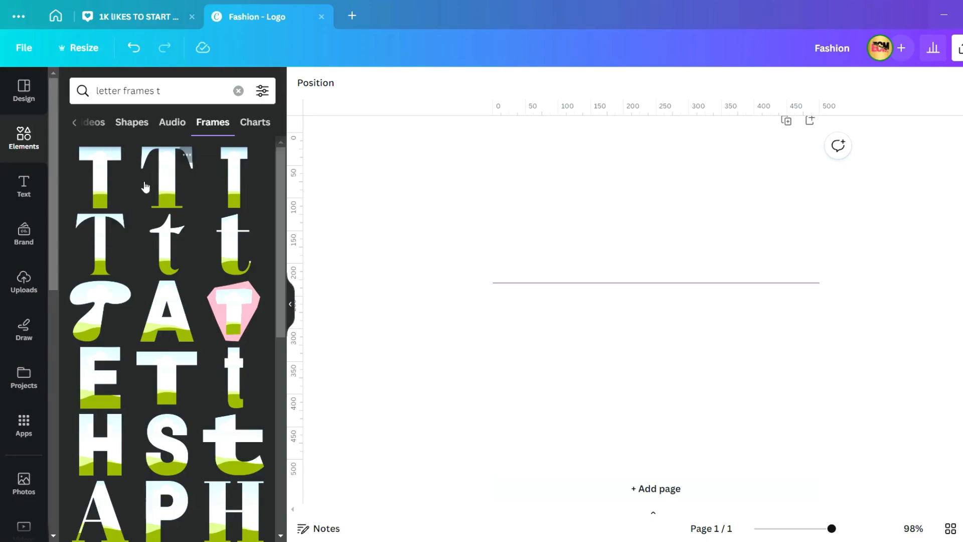
click(116, 198)
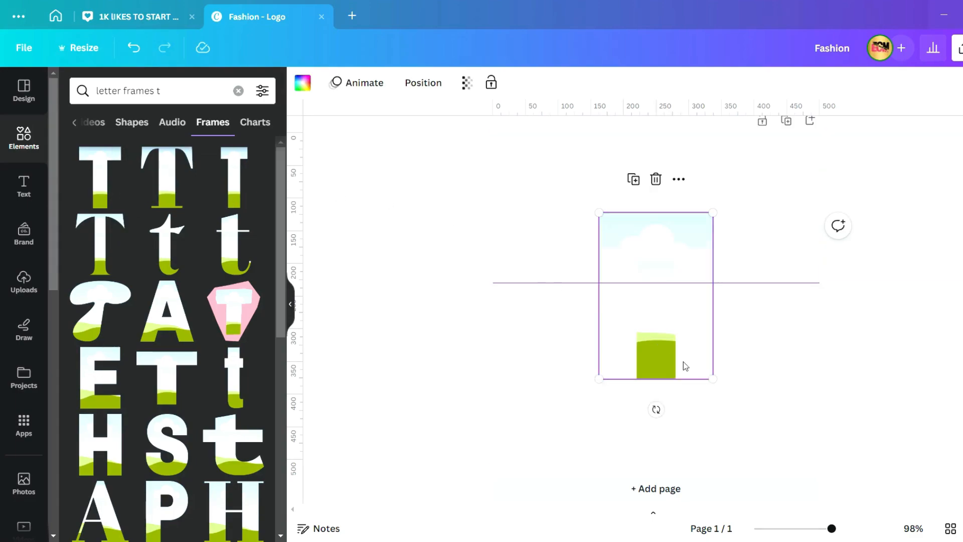
drag(721, 391, 668, 312)
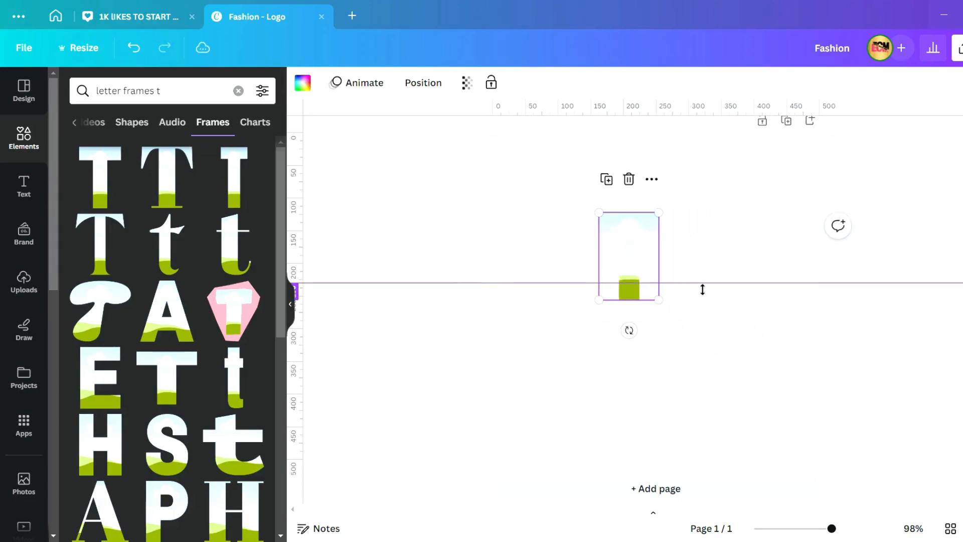
Lower the guide to mid-page with the T frame resting on it, and add a second horizontal guide along the T's top edge.
drag(701, 284, 704, 300)
scroll(623, 329, up, 2)
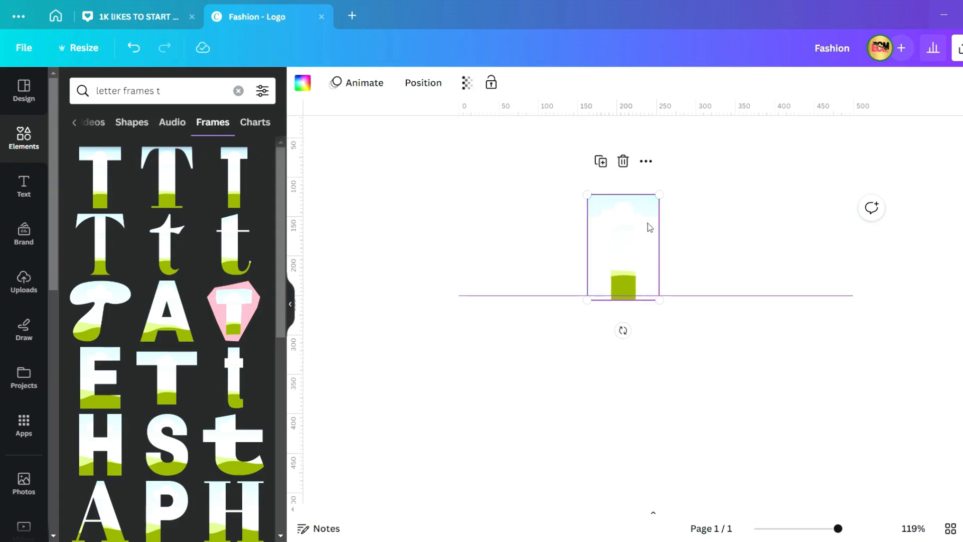
drag(647, 224, 552, 224)
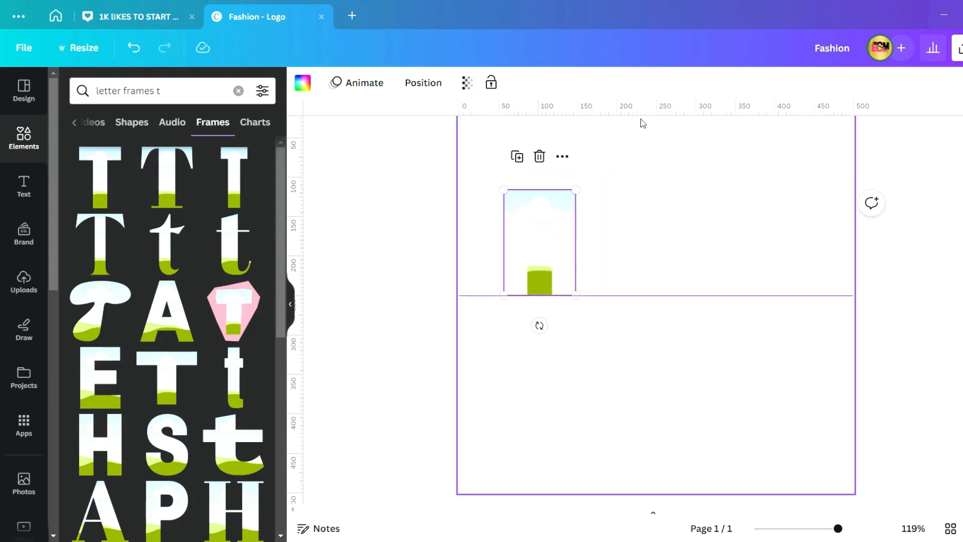
drag(651, 122, 641, 201)
click(644, 221)
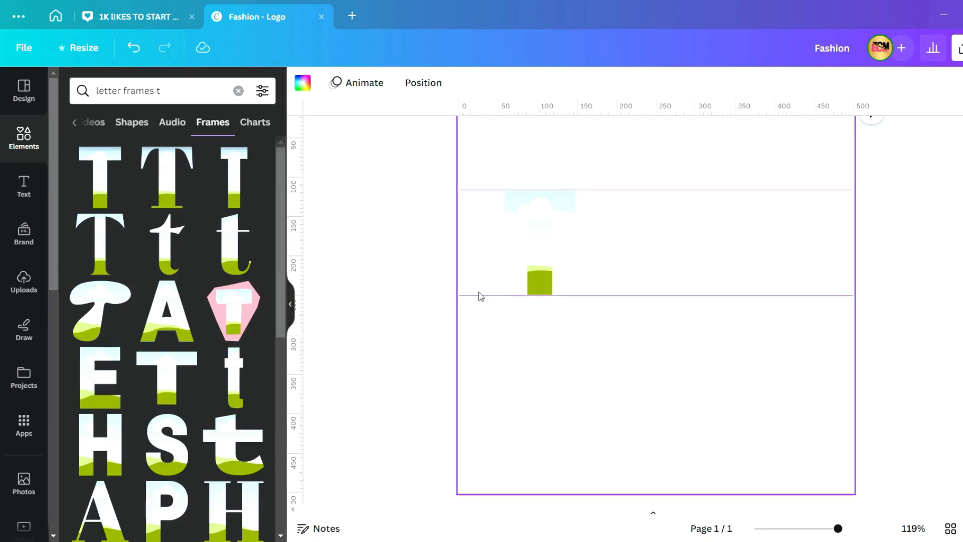
Search for "letter frames r" and insert the narrow block-style R frame.
click(213, 99)
key(BackSpace)
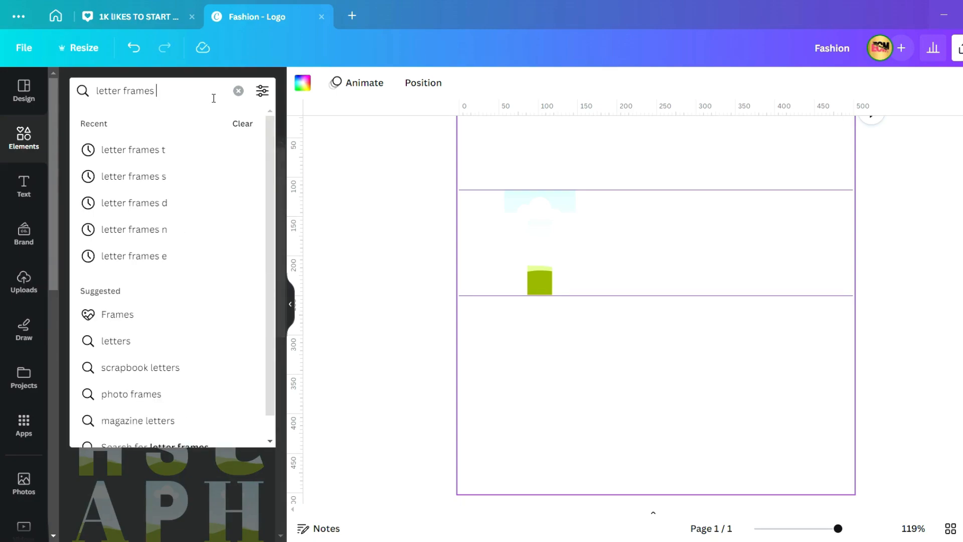
text(r)
key(Return)
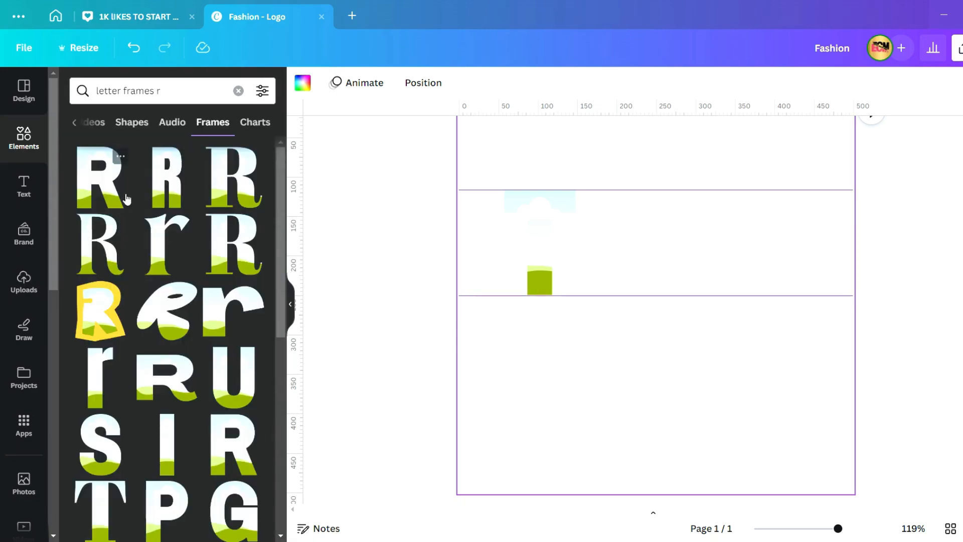
click(177, 178)
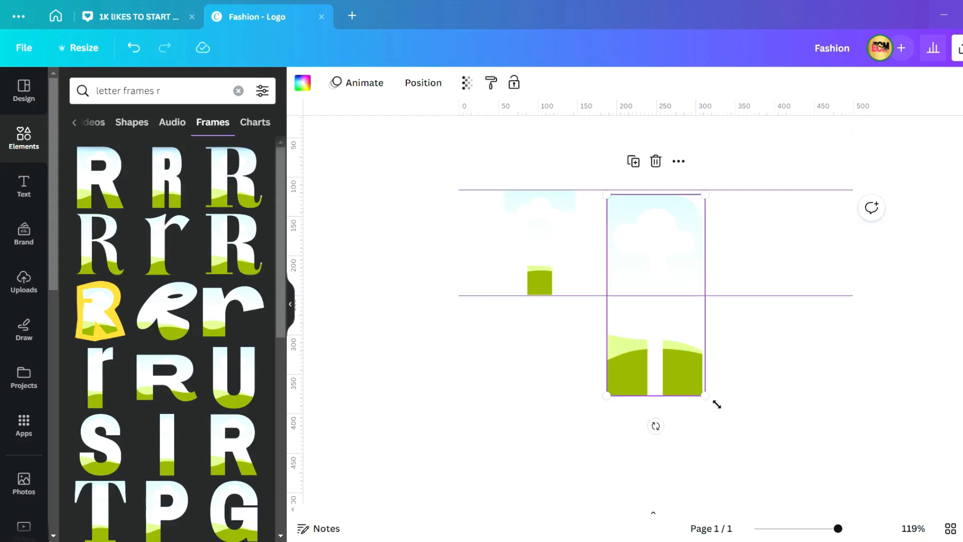
Fit the R frame between the two guides just right of the T, and shift both letters towards the page's left edge.
drag(705, 395, 652, 287)
mouse_move(613, 241)
mouse_down()
mouse_move(589, 249)
mouse_move(598, 249)
mouse_up()
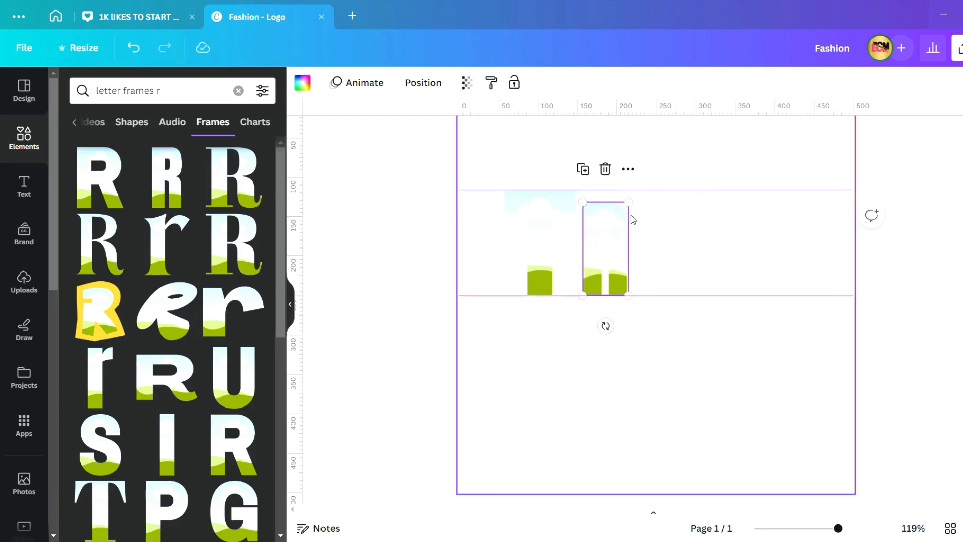
drag(637, 206, 640, 193)
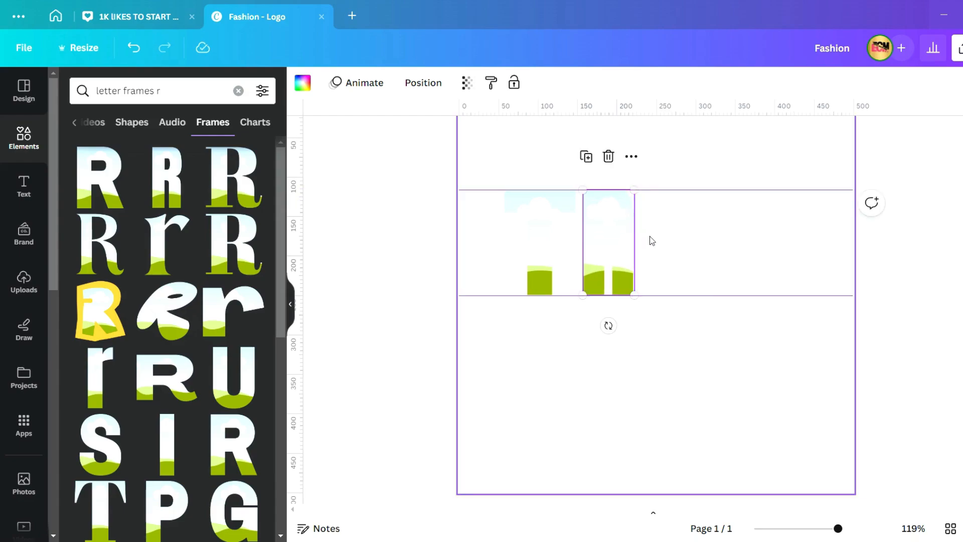
drag(537, 245, 510, 250)
drag(626, 259, 600, 258)
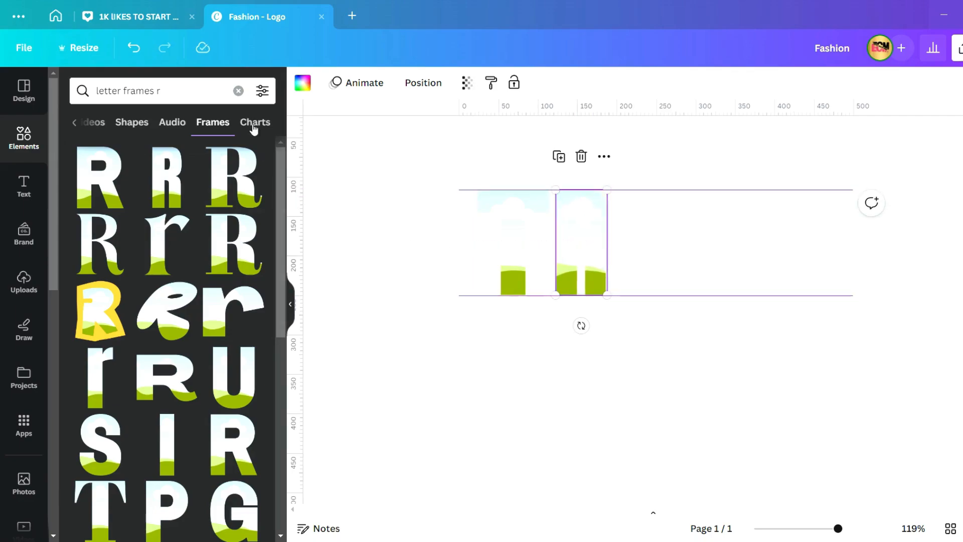
Search for "letter frames e" and insert the narrow block-style E frame.
click(213, 92)
key(BackSpace)
text(e)
key(Return)
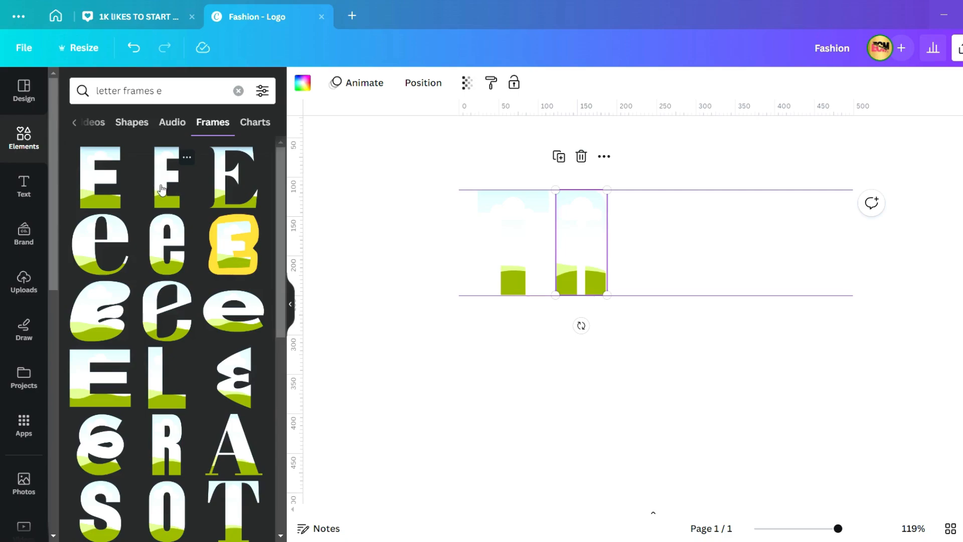
click(162, 187)
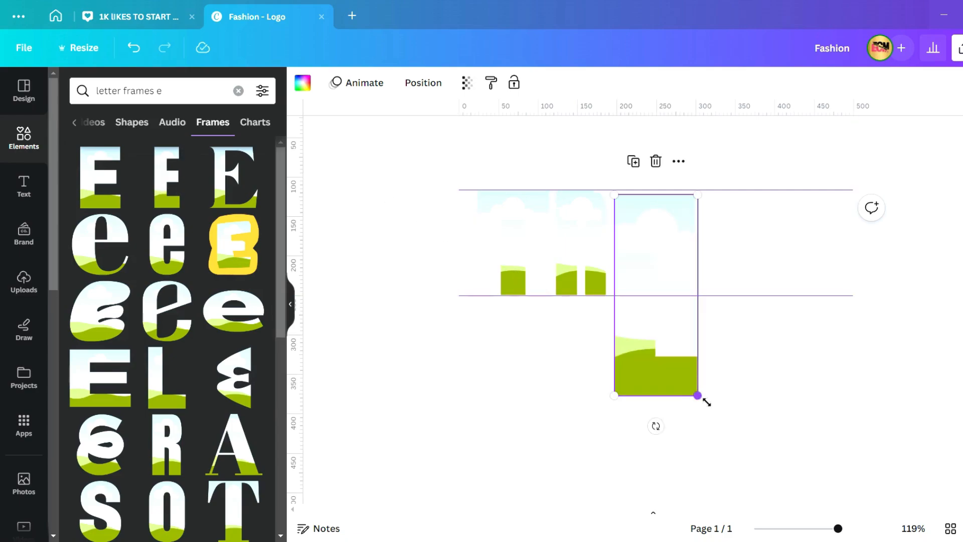
Scale the E frame to fit between the two guides, right of the R.
drag(698, 399, 667, 295)
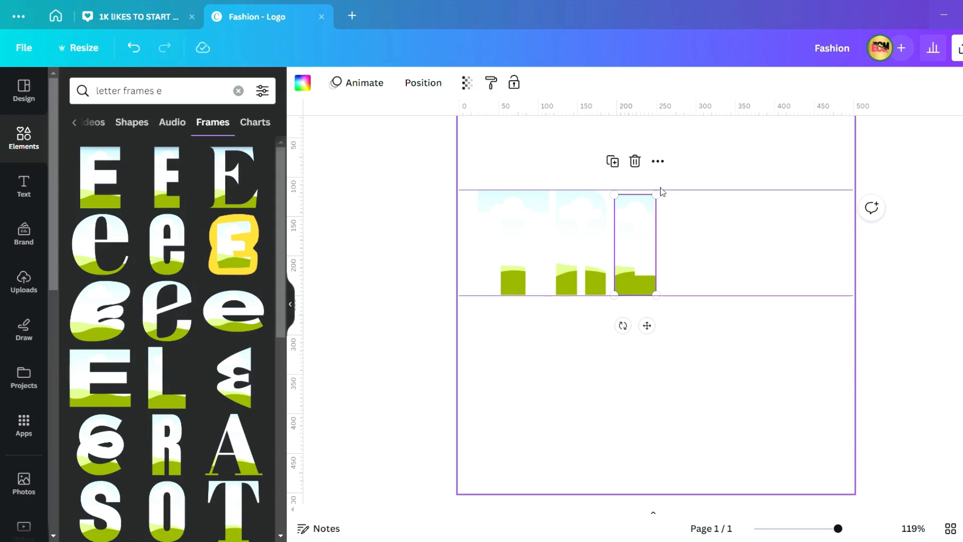
drag(663, 204, 665, 200)
click(647, 366)
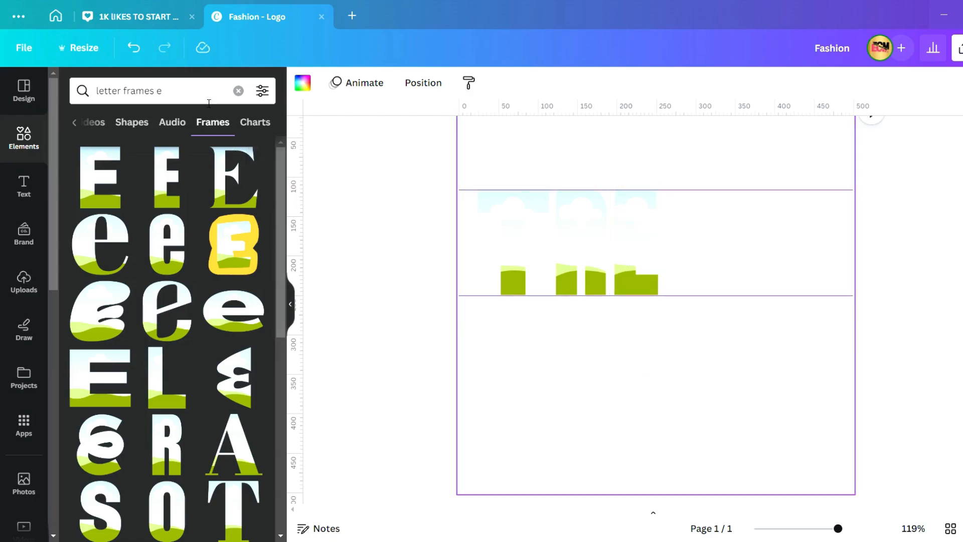
Search for "letter frames n" and insert the thin serif capital N frame.
click(205, 96)
key(BackSpace)
text(n)
key(Return)
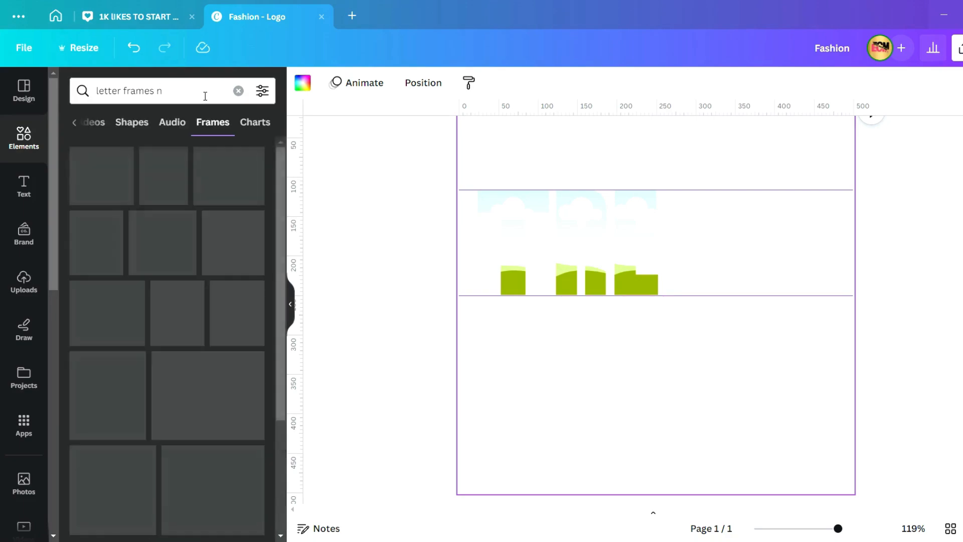
click(150, 197)
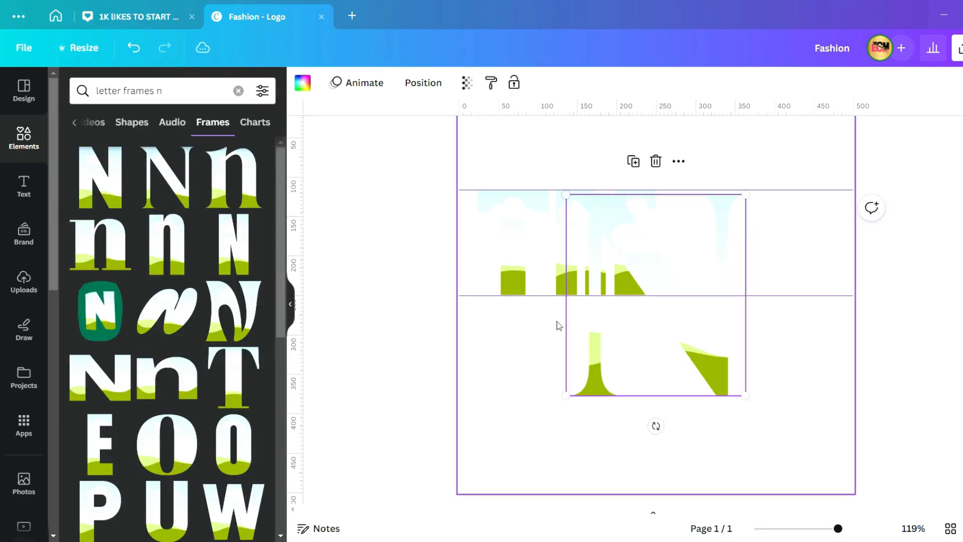
Shrink the N frame and place it right of the E, fitted between the two guides.
drag(571, 201, 639, 275)
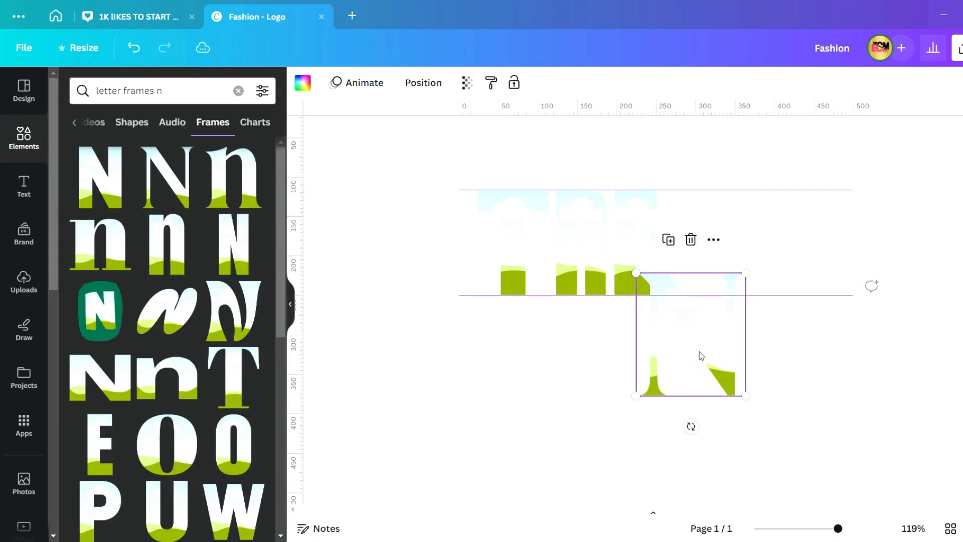
drag(699, 355, 727, 252)
drag(775, 181, 760, 199)
click(691, 327)
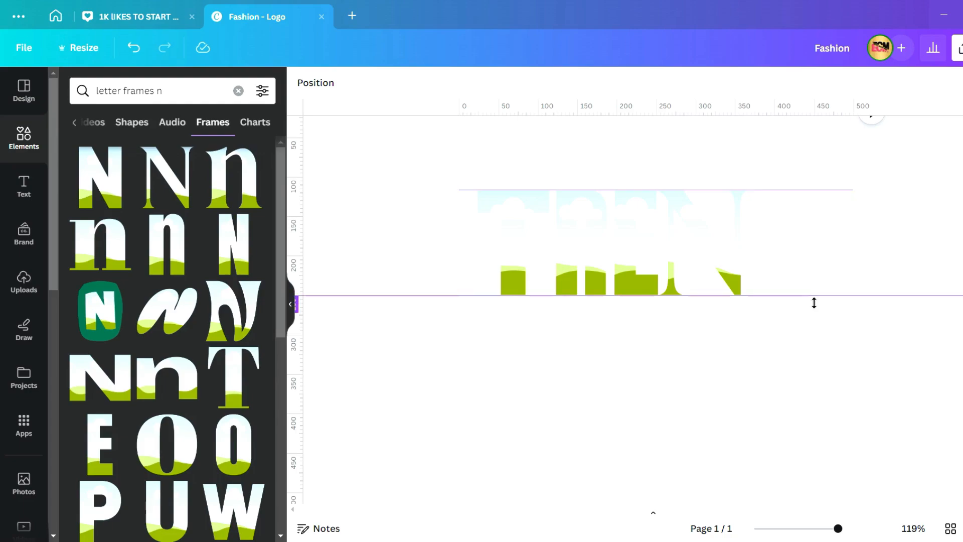
Shift the T, R, E and N frames together slightly left along the guides.
drag(780, 239, 508, 261)
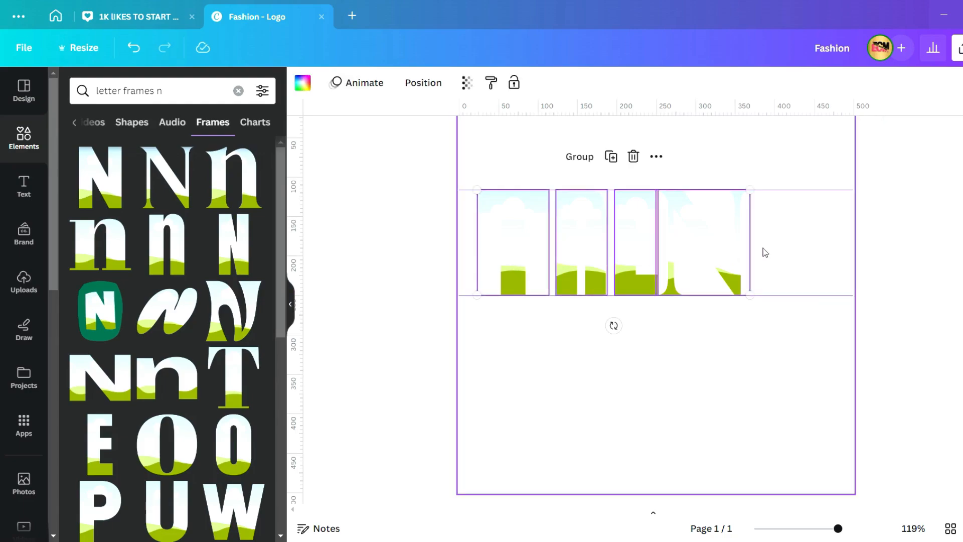
drag(745, 254, 711, 258)
click(728, 359)
Search for "letter frames d" and insert the narrow bold capital D frame.
click(191, 102)
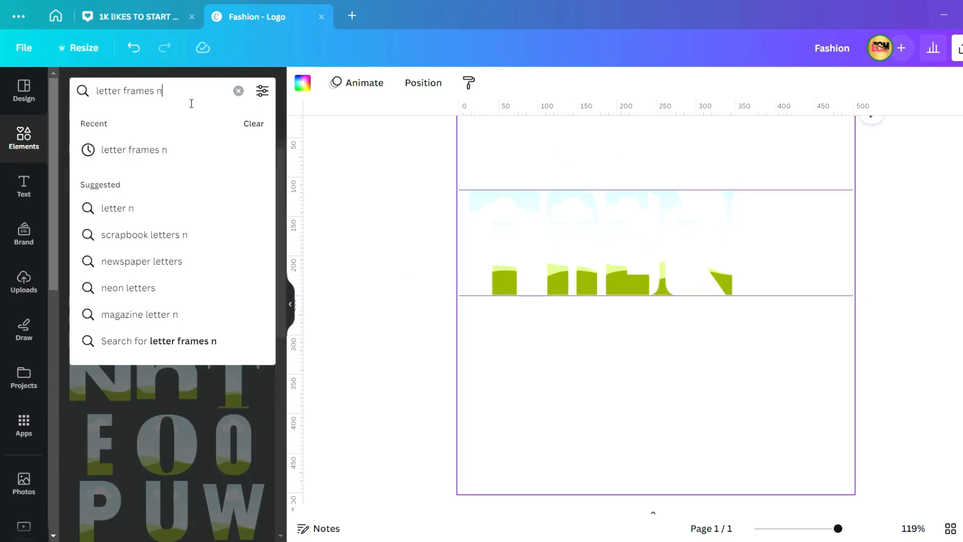
key(BackSpace)
text(d)
key(Return)
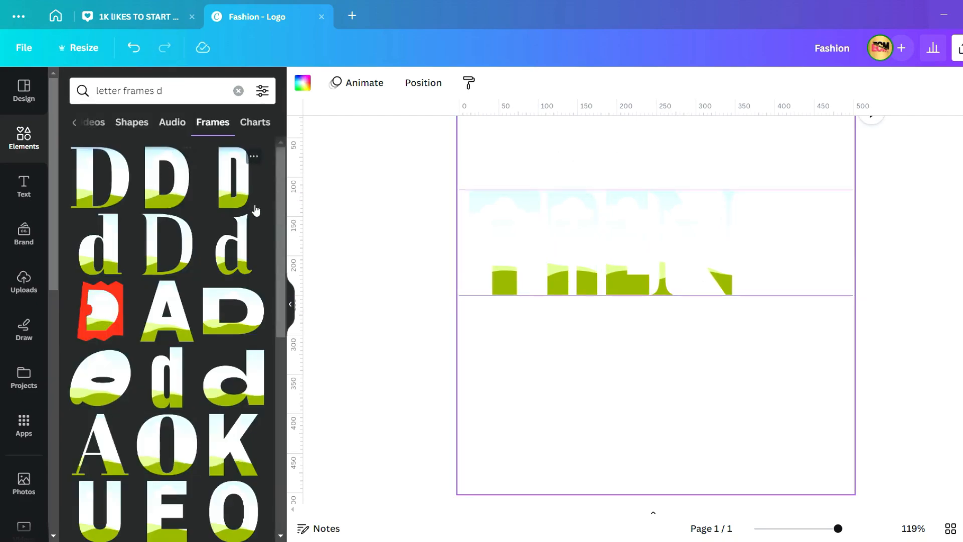
click(237, 192)
Shrink the D frame and fit it between the two guides, right of the N with a small gap.
drag(639, 389, 772, 284)
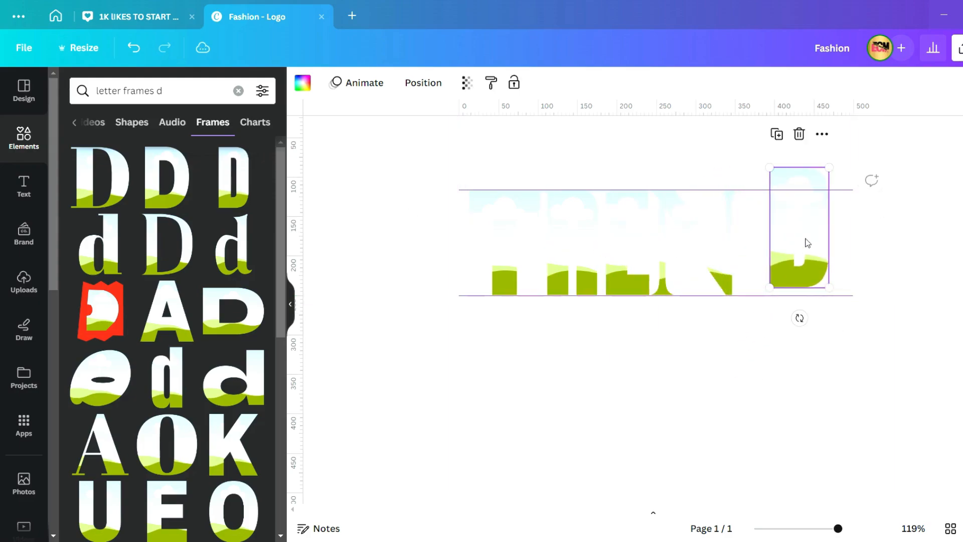
drag(807, 243, 782, 265)
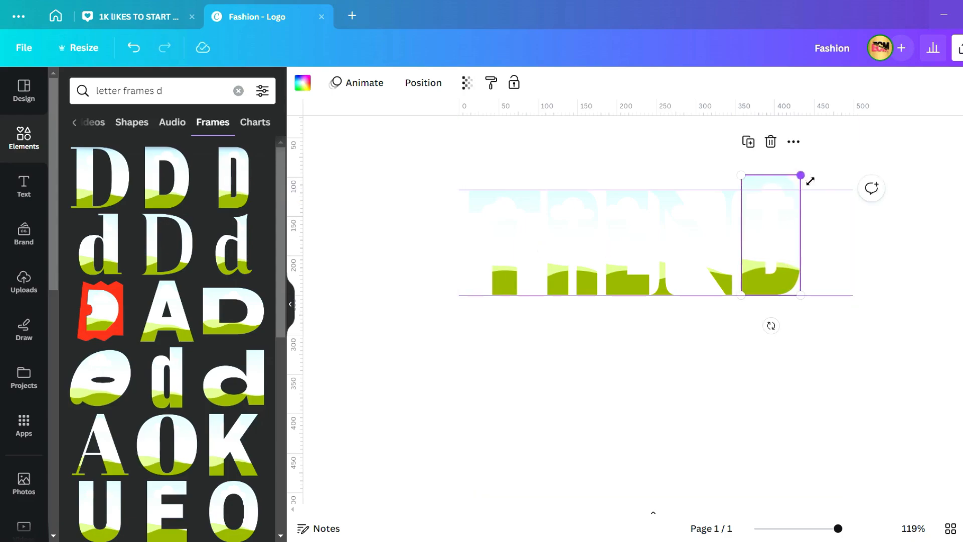
mouse_move(800, 177)
mouse_down()
mouse_move(800, 197)
mouse_move(794, 191)
mouse_up()
drag(758, 241, 764, 242)
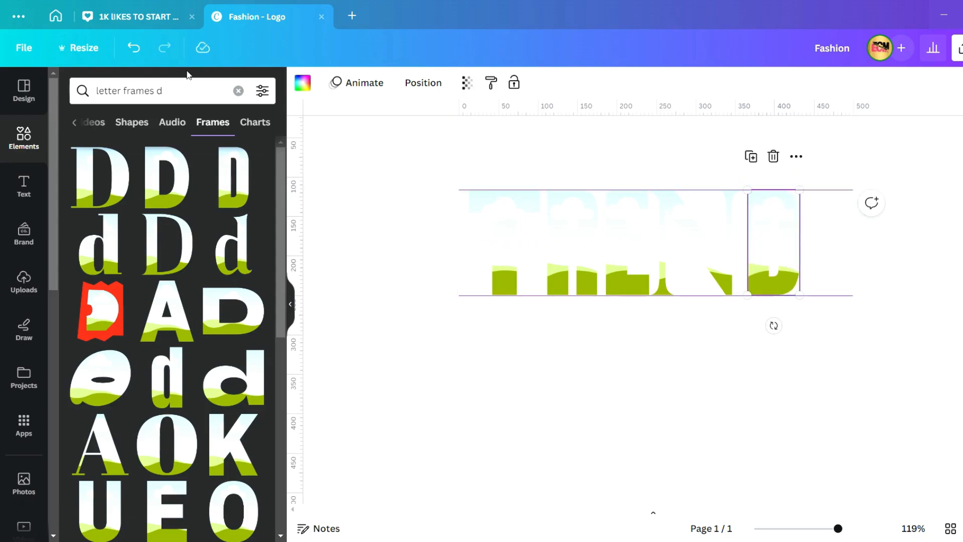
Search for "letter frames s" and insert the thin serif capital S frame.
click(176, 95)
key(BackSpace)
text(s)
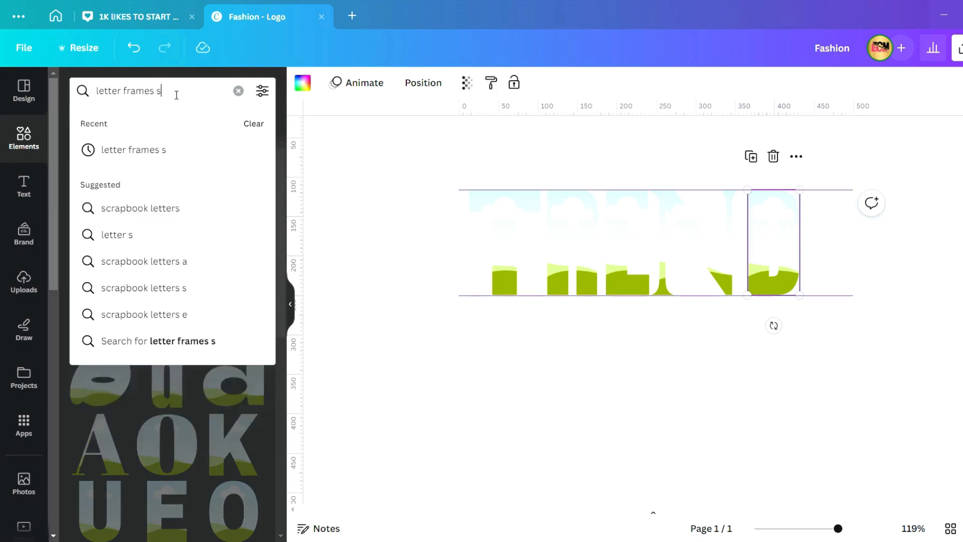
key(Return)
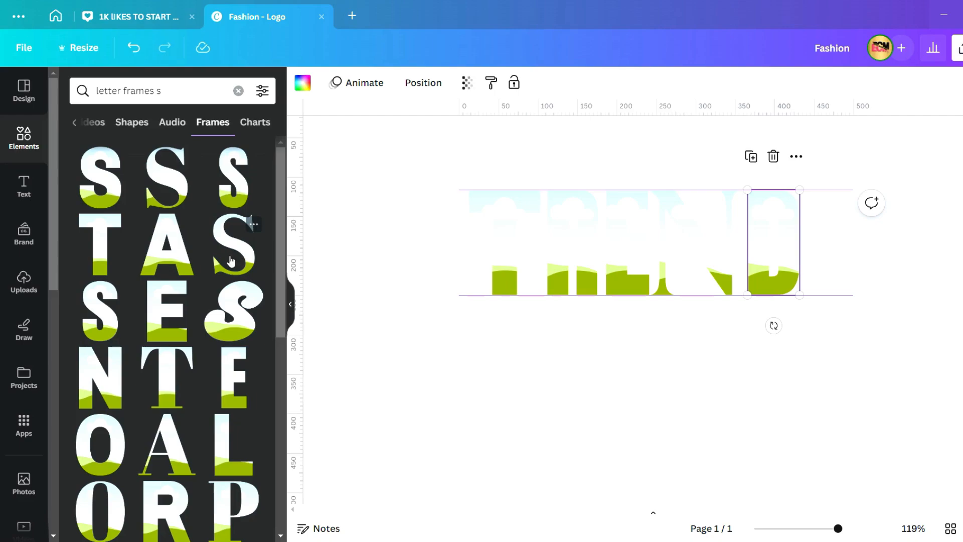
click(231, 260)
Shift the T, R, E, N and D frames to the page's left edge and fit the shrunken S frame right of the D.
drag(587, 395, 804, 295)
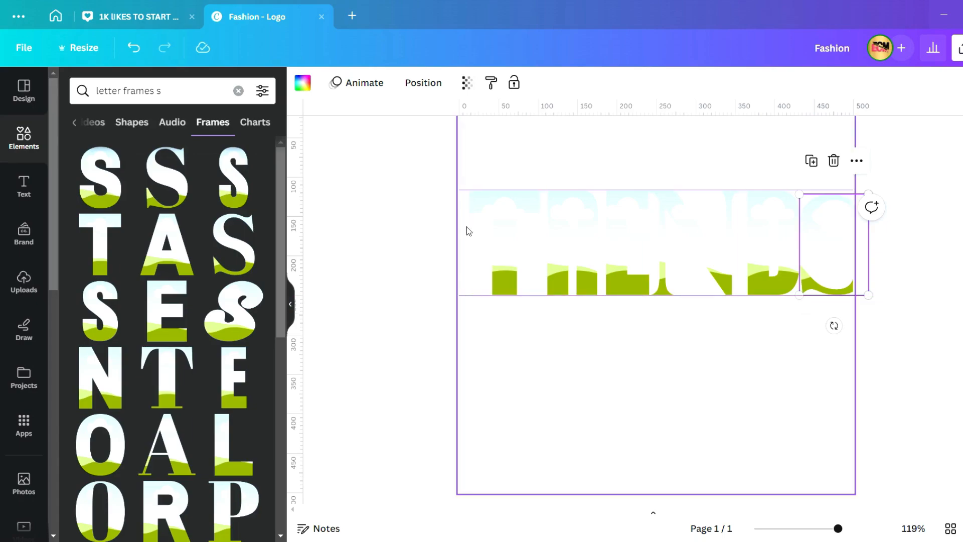
drag(467, 225, 758, 283)
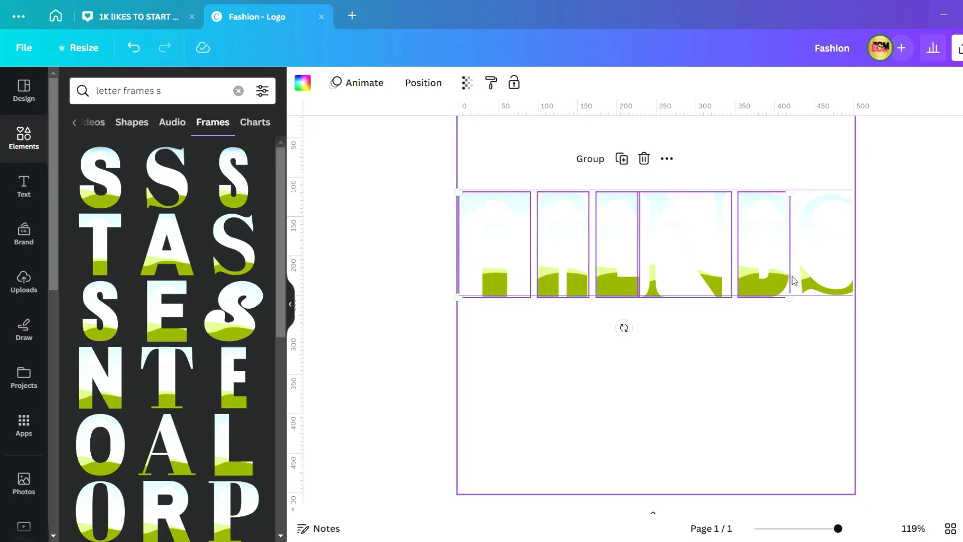
mouse_move(818, 283)
mouse_down()
mouse_move(809, 284)
mouse_move(816, 294)
mouse_move(854, 292)
mouse_move(831, 279)
mouse_move(834, 287)
mouse_up()
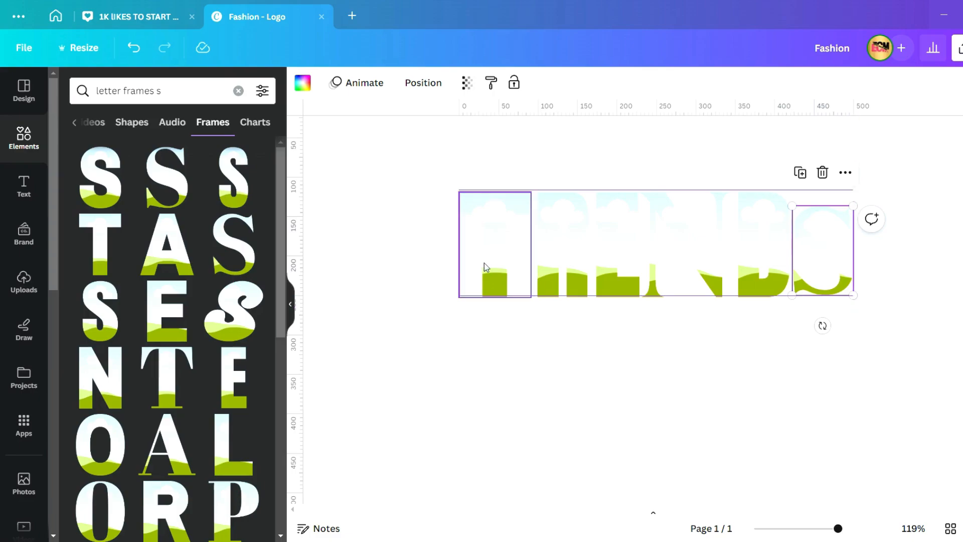
Scale the T, R, E, N and D frames down slightly together, and enlarge the S frame beside the D to match their height.
drag(440, 248, 777, 280)
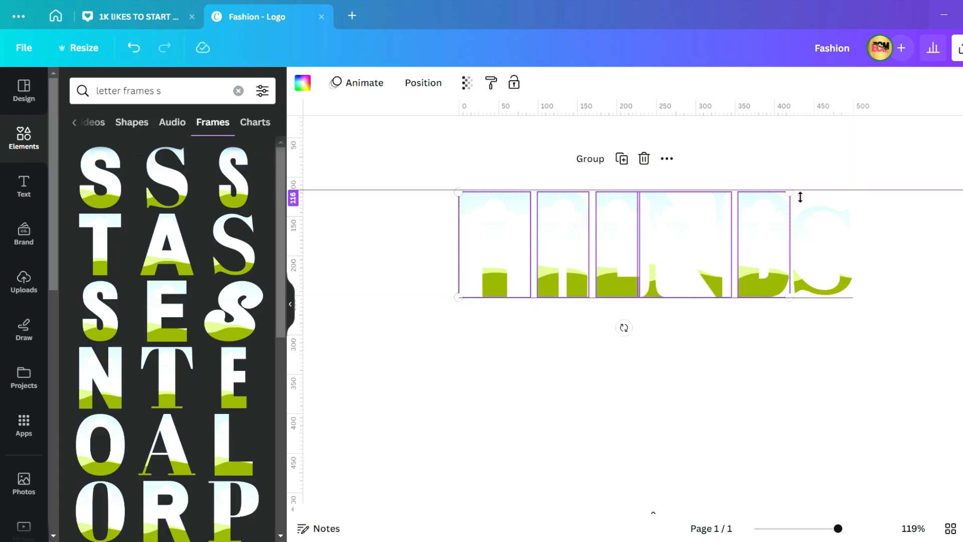
drag(795, 202, 746, 228)
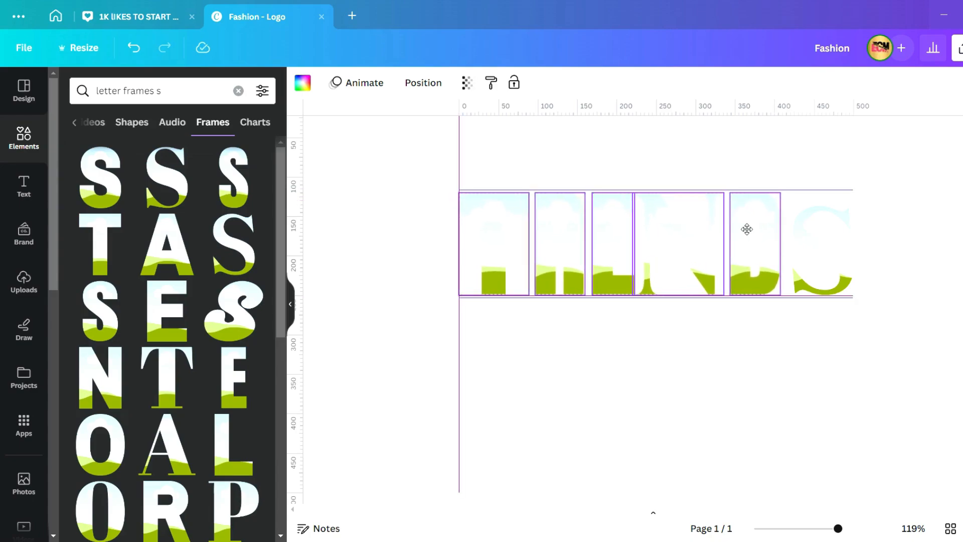
click(808, 249)
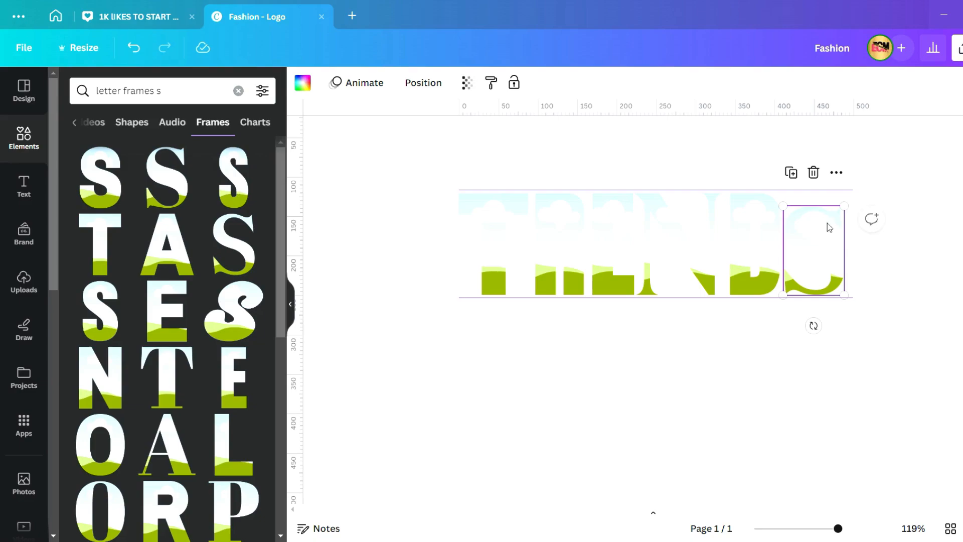
drag(853, 215, 856, 197)
click(808, 332)
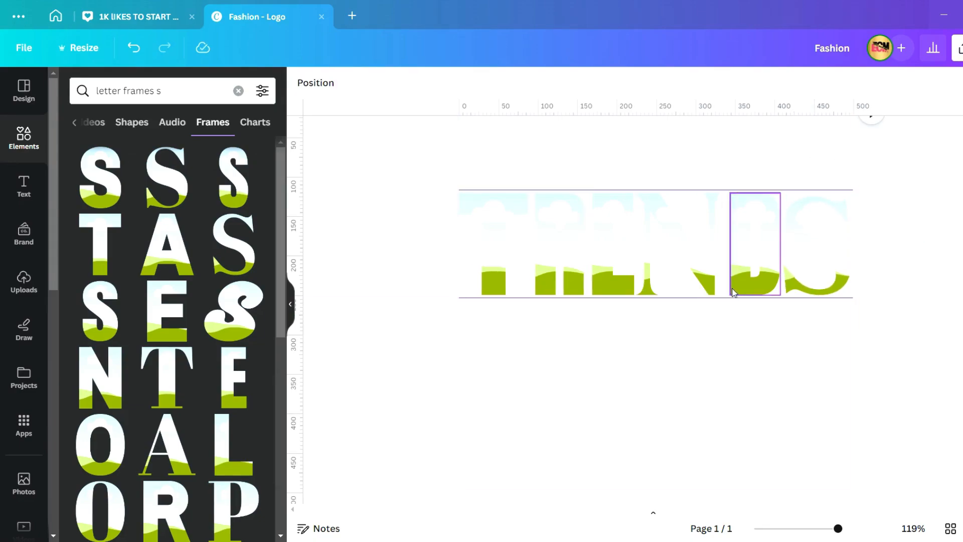
Search for "letter frames comma" and insert the slanted comma frame.
click(202, 99)
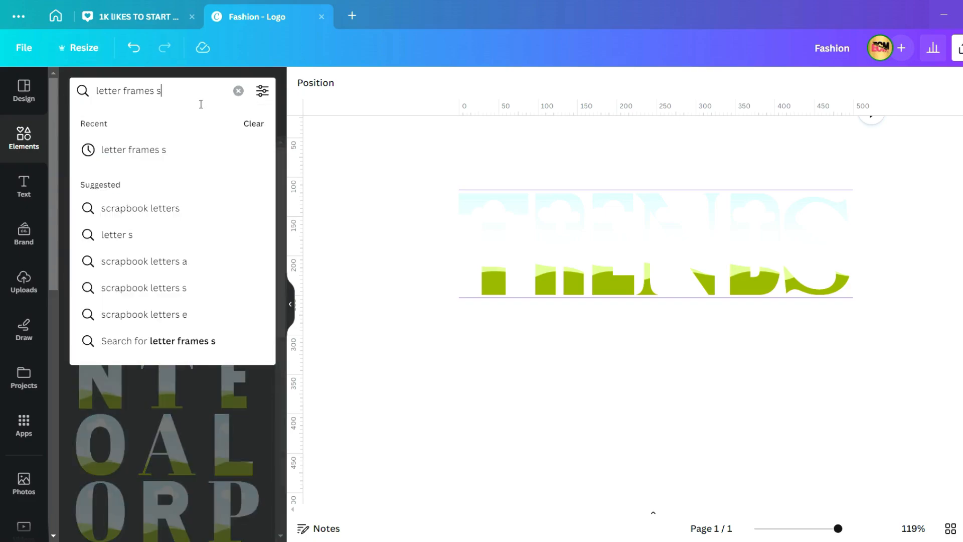
key(BackSpace)
text(co)
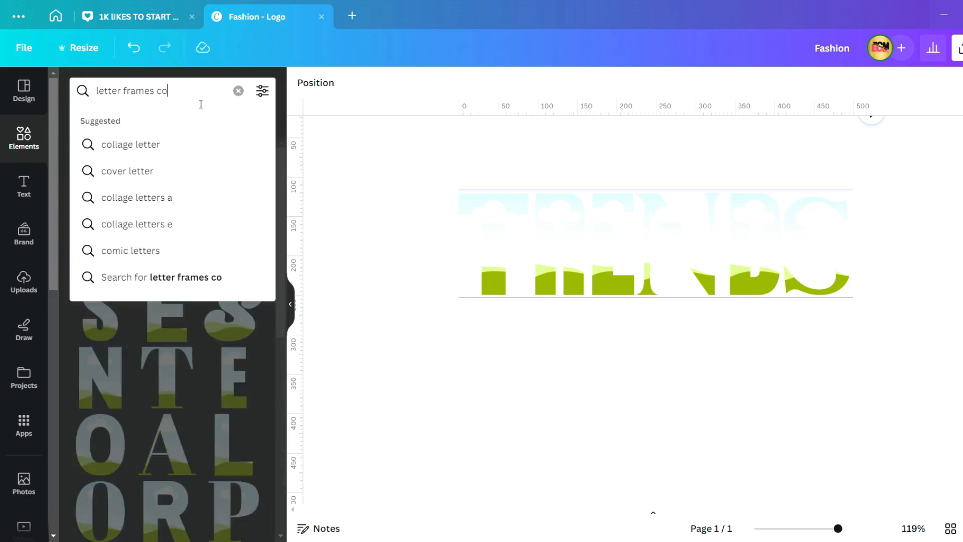
text(mma)
key(Return)
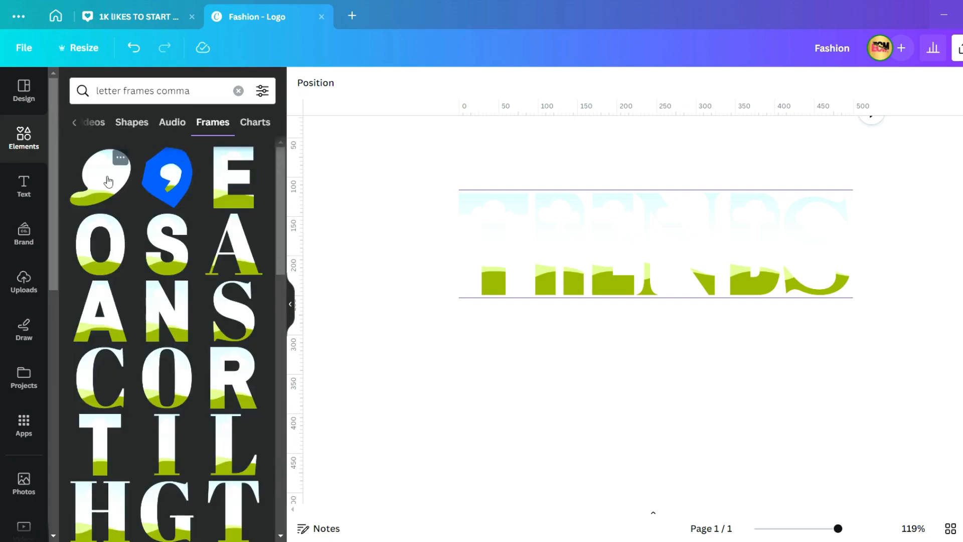
click(108, 181)
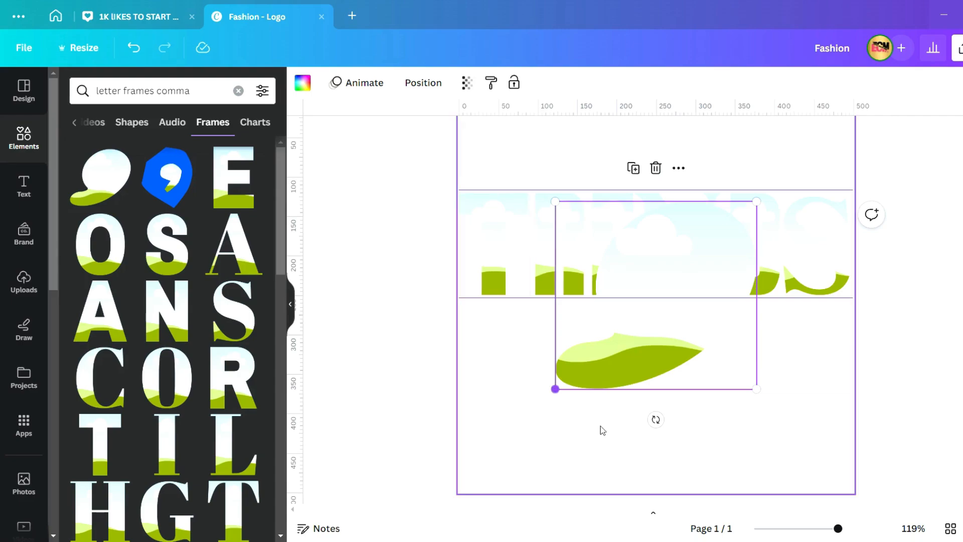
Shrink the comma frame to apostrophe size and place it near the top between the D and the S.
click(854, 529)
scroll(901, 411, up, 1)
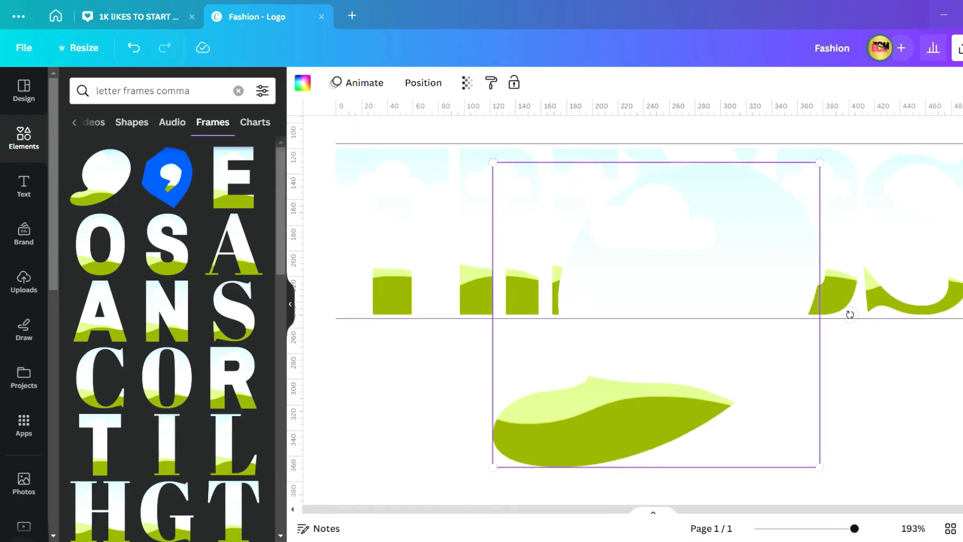
drag(496, 476, 823, 219)
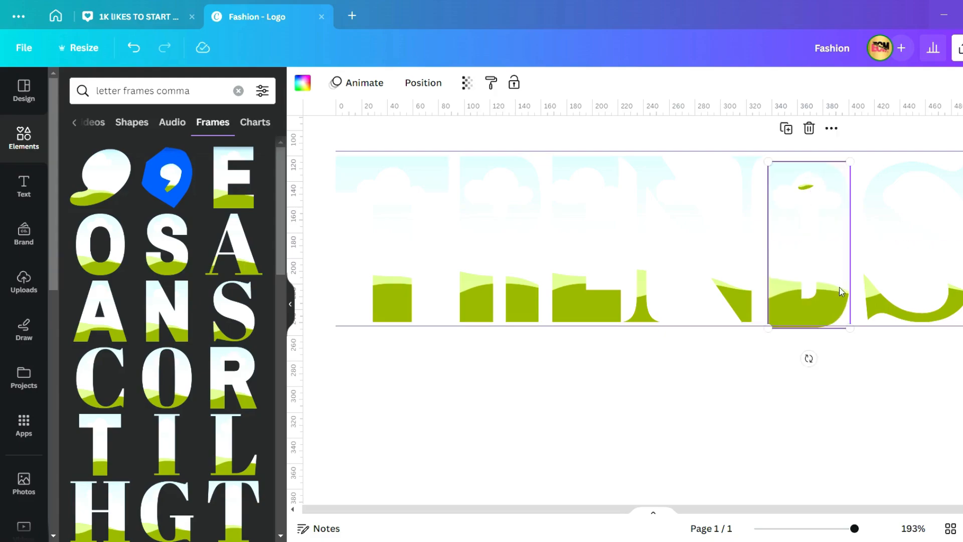
click(875, 415)
drag(806, 185, 864, 173)
click(748, 454)
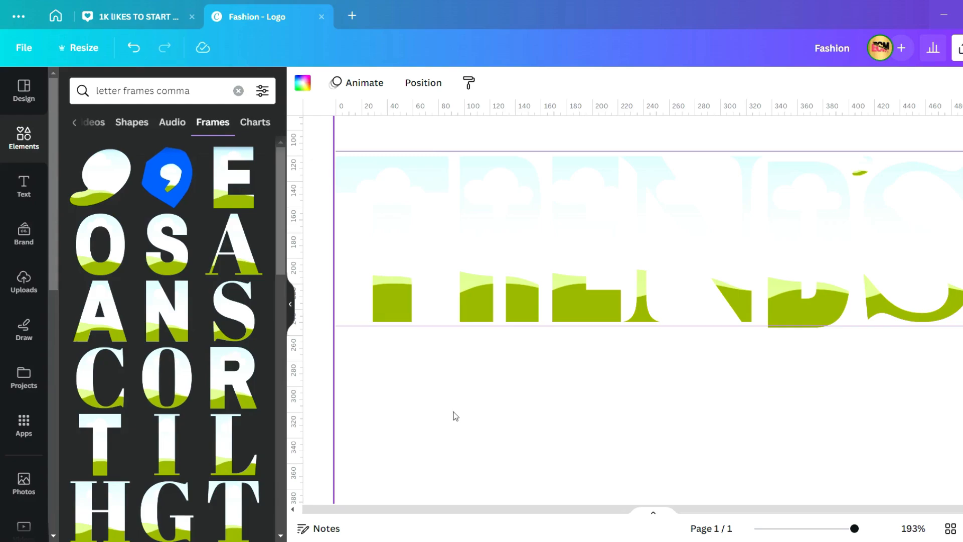
Fill the page background with the light pink from the "pink" colour search.
click(303, 83)
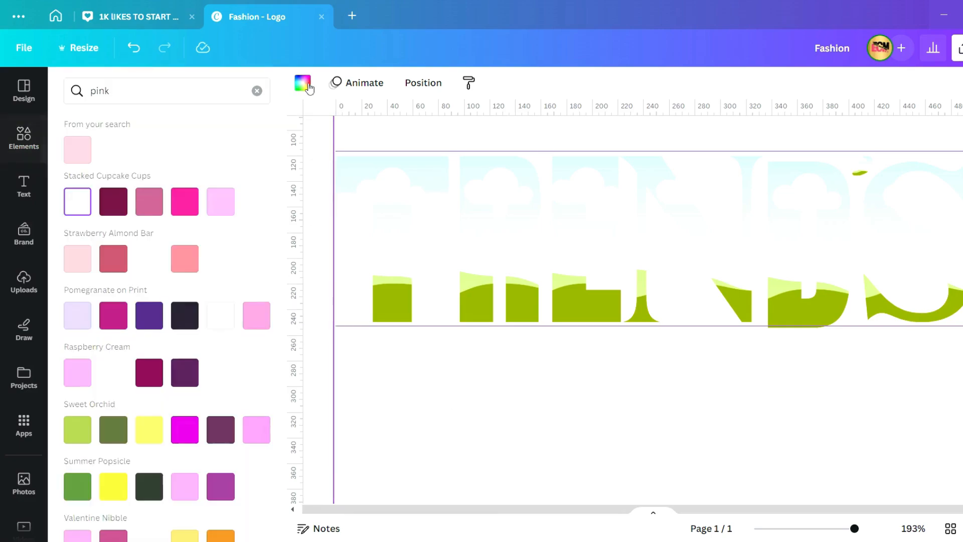
click(78, 160)
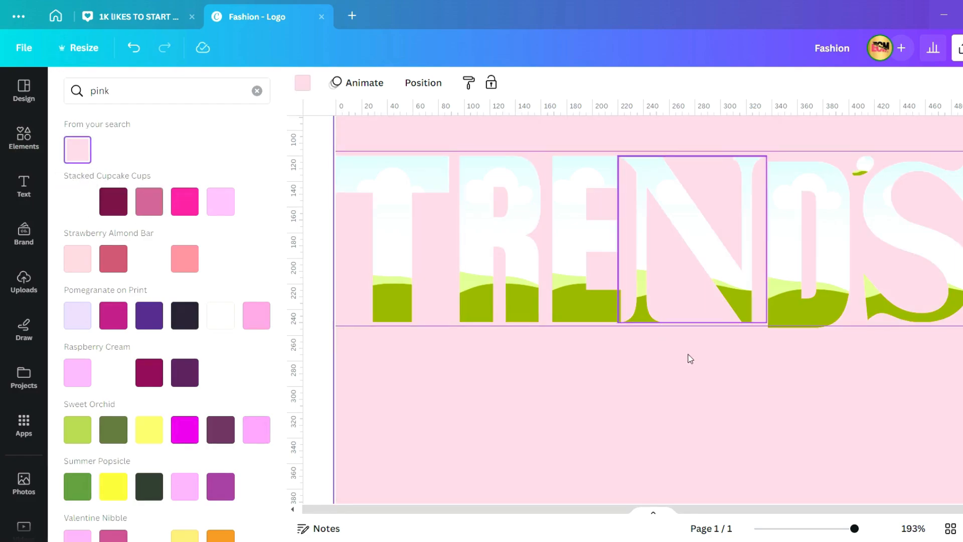
click(746, 286)
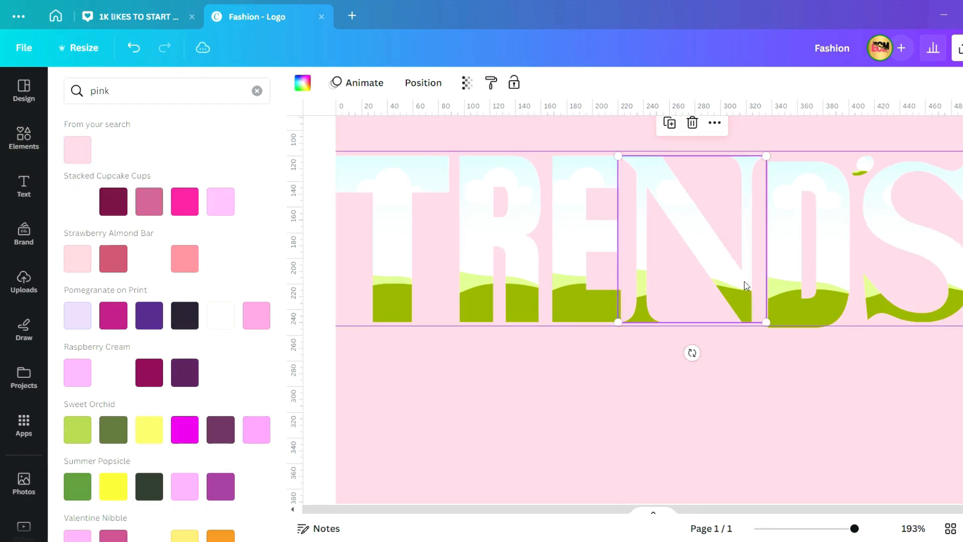
click(842, 529)
key(Escape)
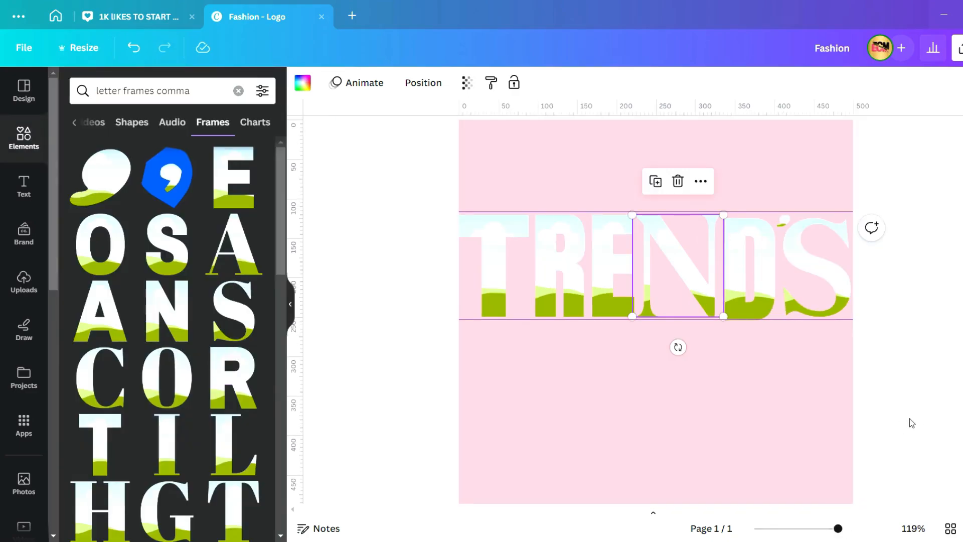
click(734, 437)
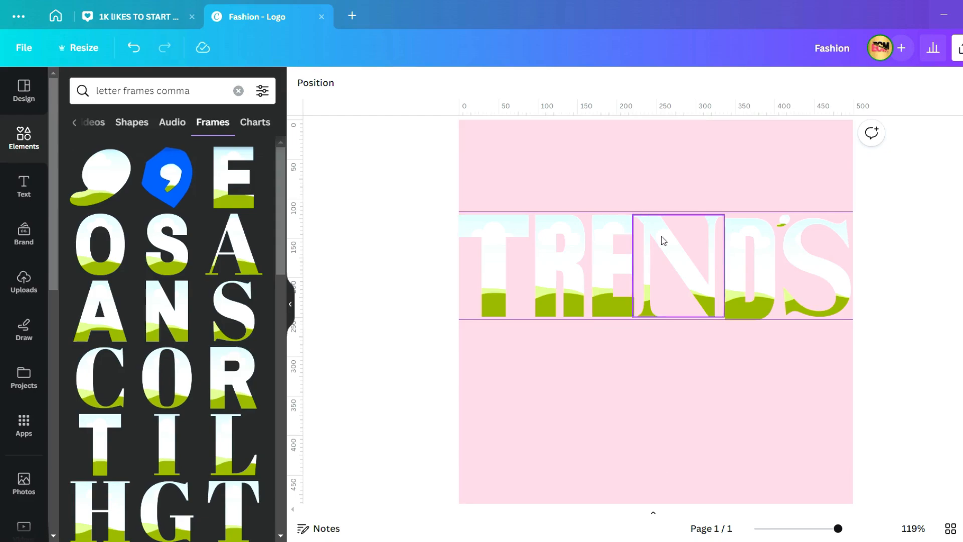
Fit the D frame to the same height as the N and move the lower guide up to the letters' bottom edge.
click(738, 286)
drag(740, 284, 747, 282)
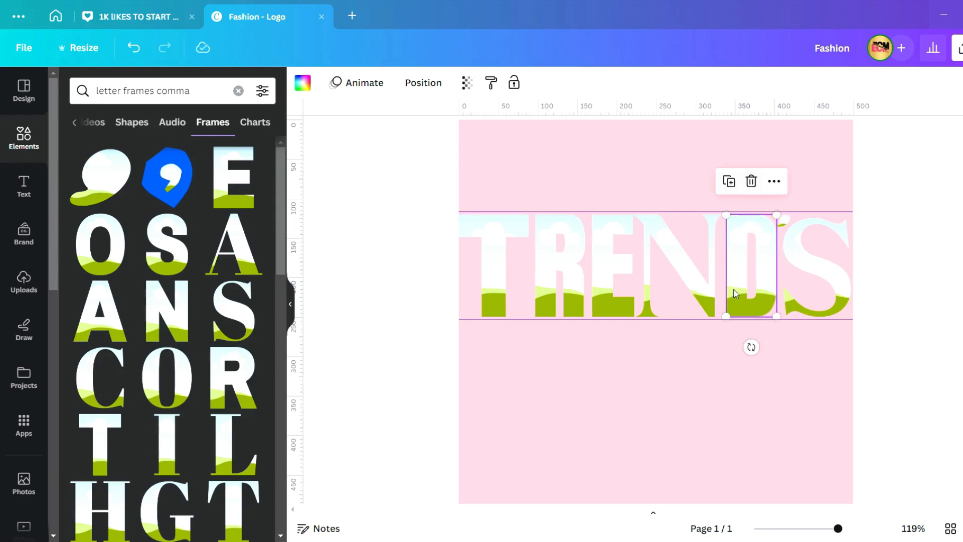
drag(697, 325, 696, 322)
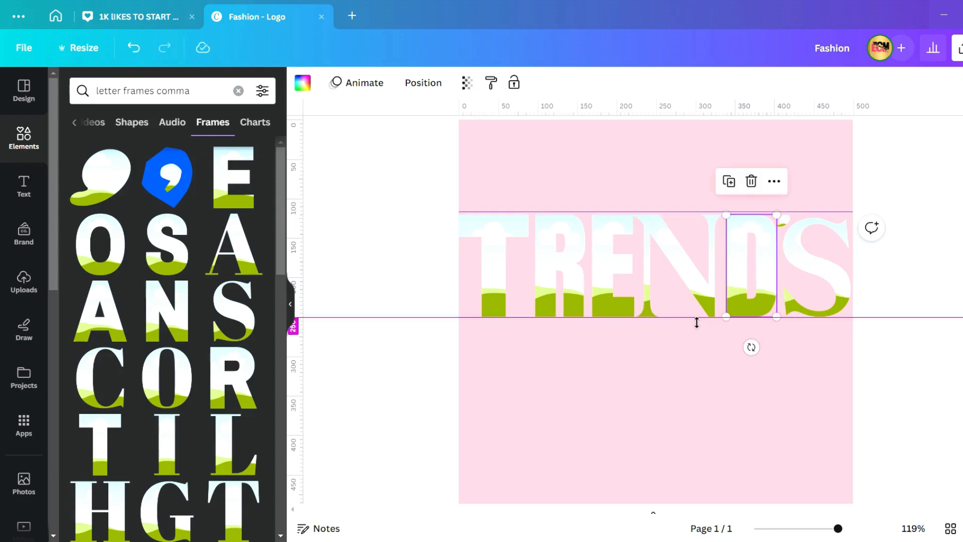
click(671, 386)
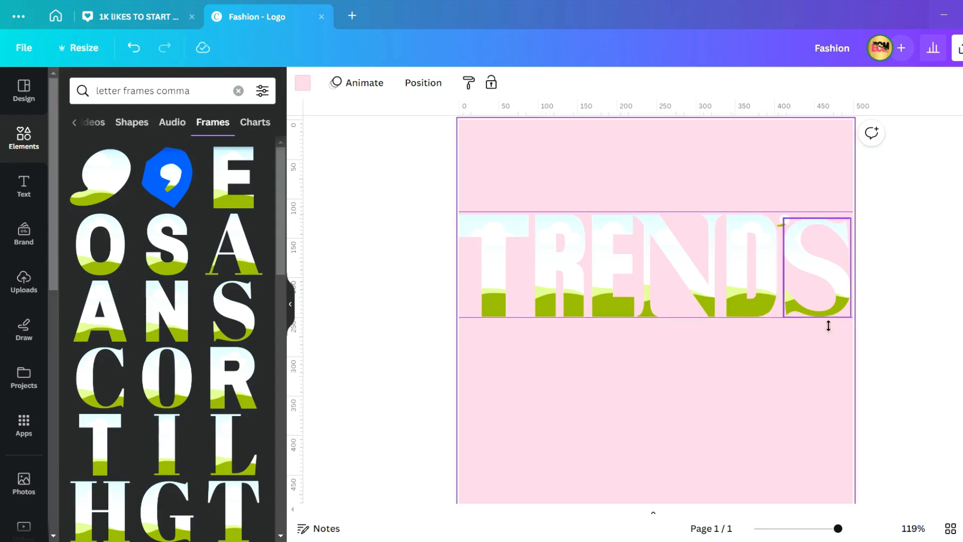
Remove both horizontal guides from the page.
drag(712, 218, 709, 102)
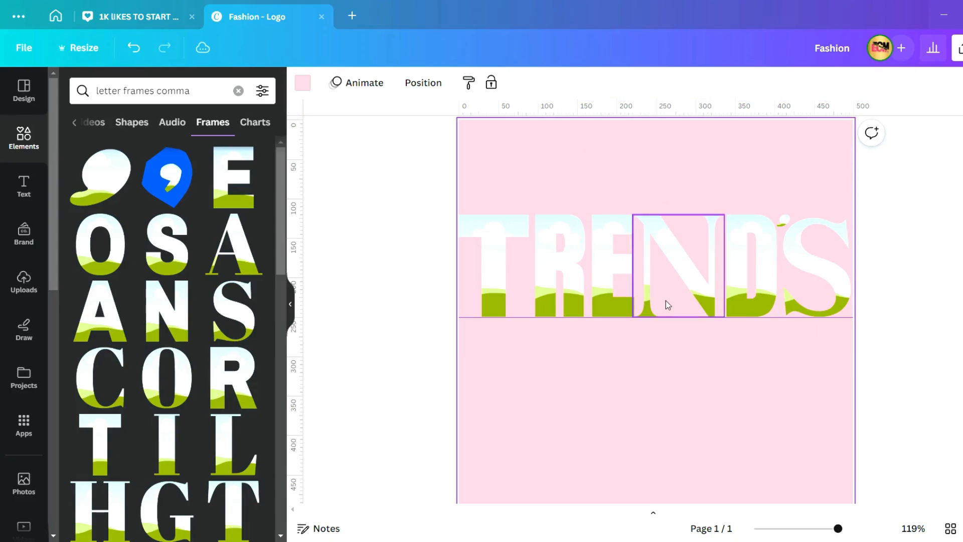
drag(480, 321, 561, 105)
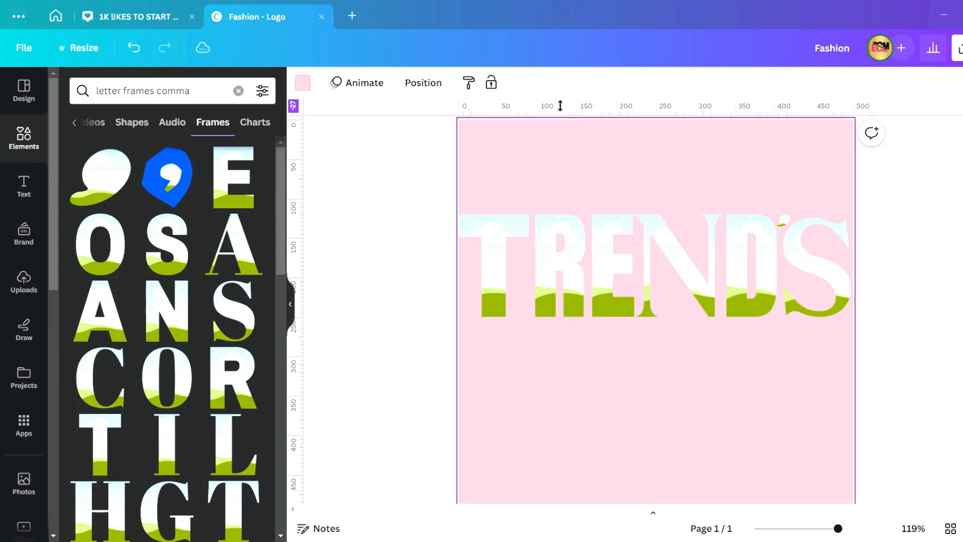
Group all the TREND'S letter frames together with the apostrophe frame.
scroll(656, 310, up, 1)
scroll(656, 310, down, 1)
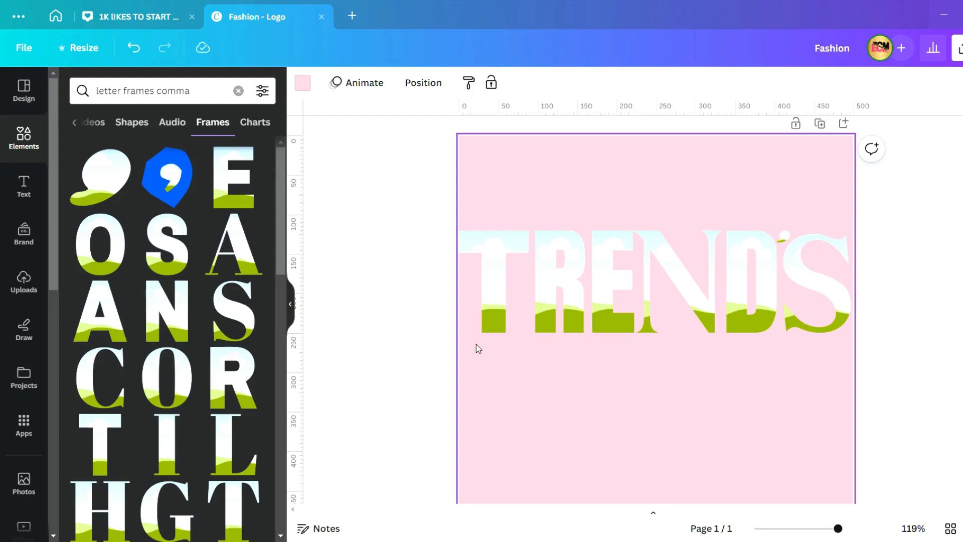
drag(476, 344, 820, 308)
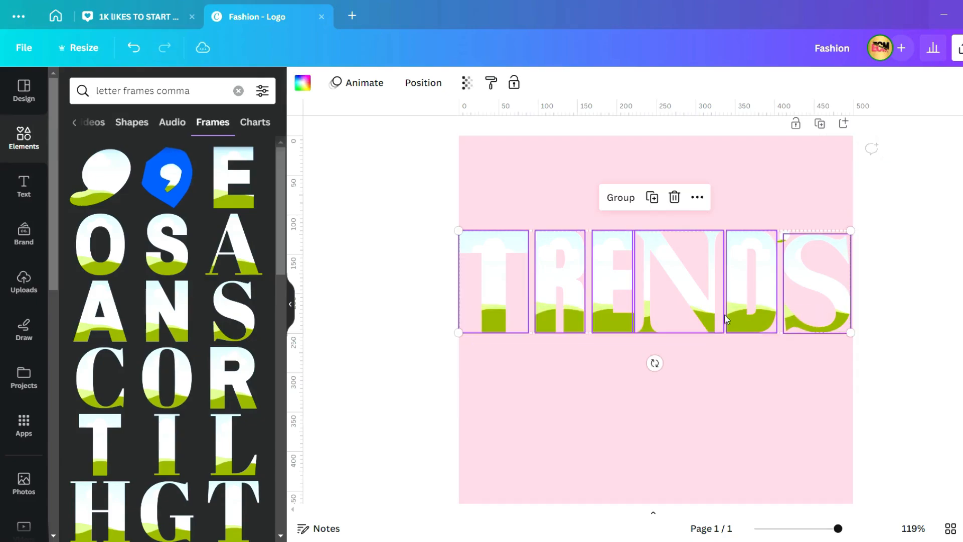
click(621, 198)
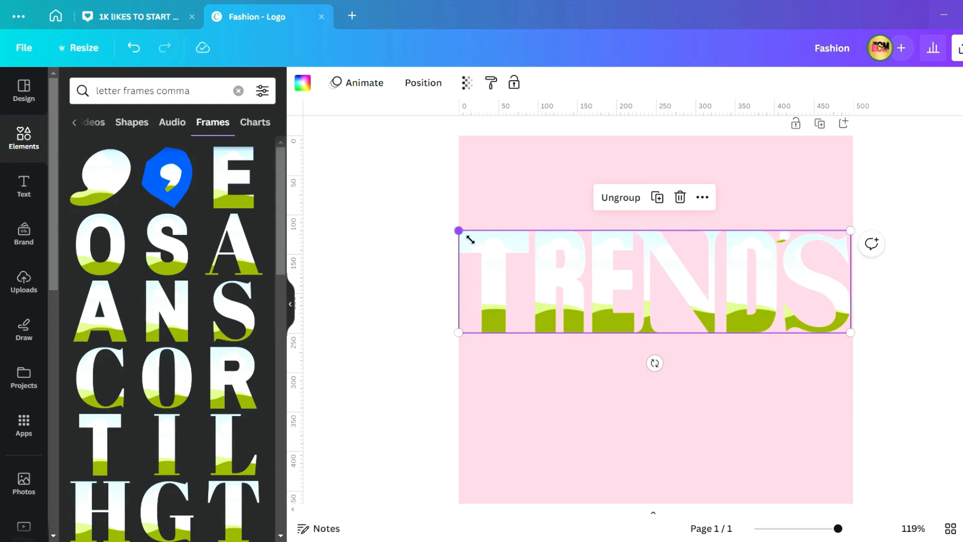
mouse_move(470, 240)
mouse_down()
mouse_move(539, 258)
mouse_move(463, 254)
mouse_up()
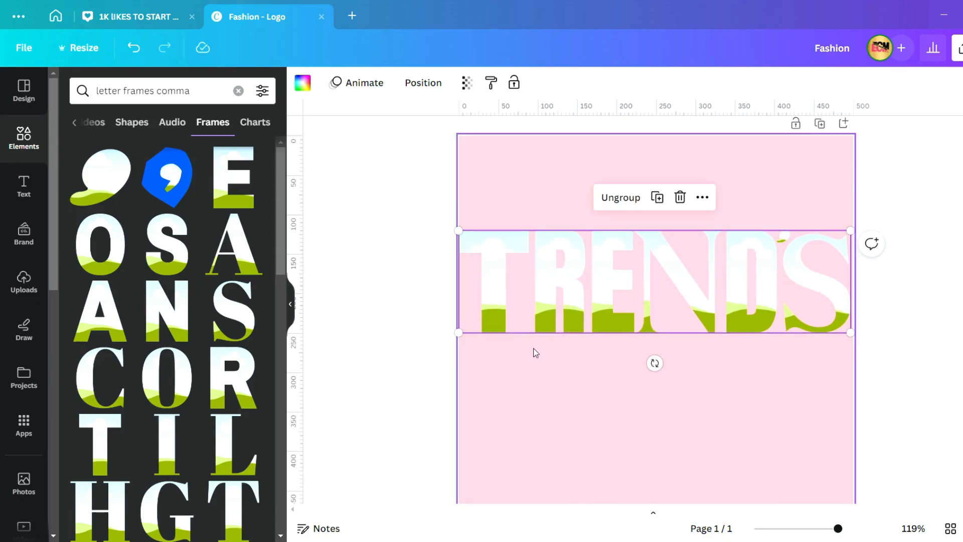
Regroup the TREND'S letters with the apostrophe and shrink the group to about 340 px wide near the page's centre.
click(667, 384)
drag(837, 349, 784, 236)
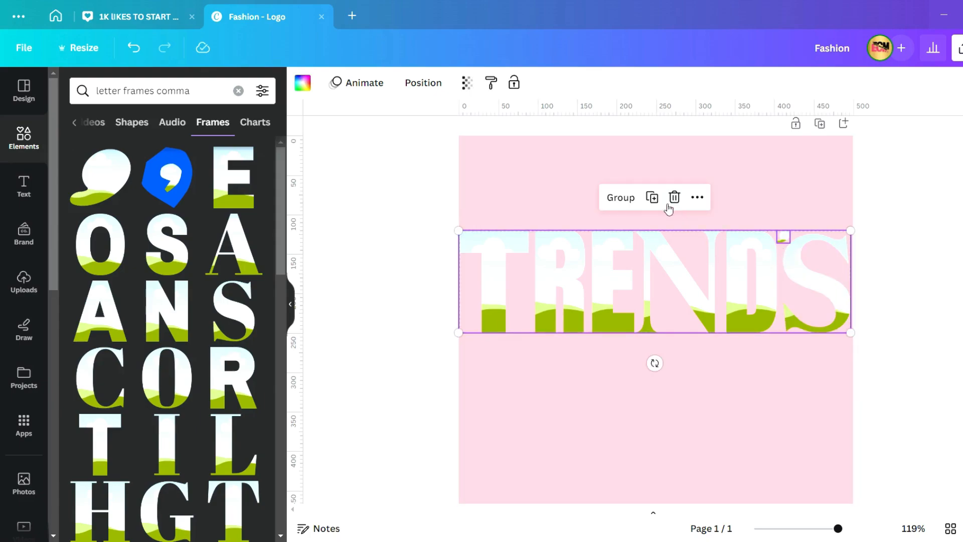
click(630, 207)
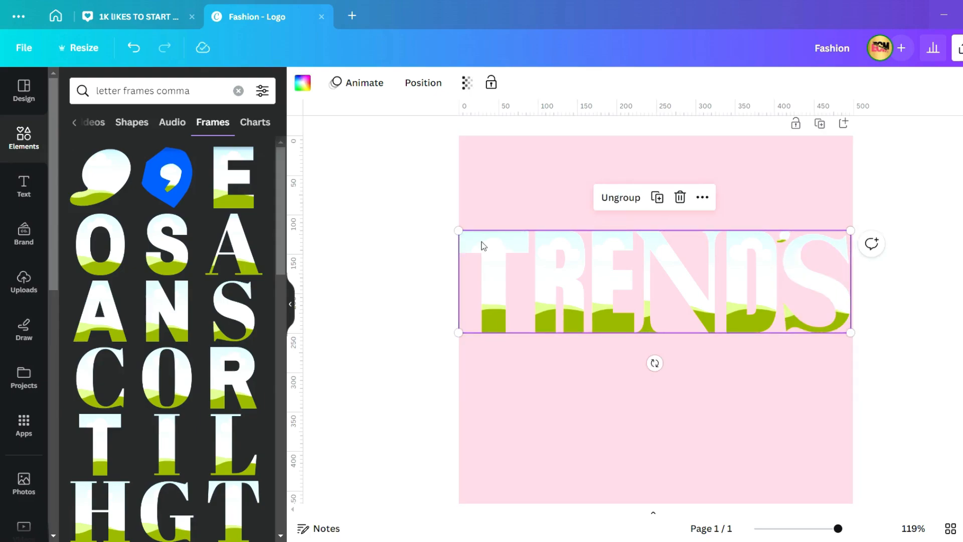
drag(458, 231, 586, 277)
drag(744, 308, 695, 329)
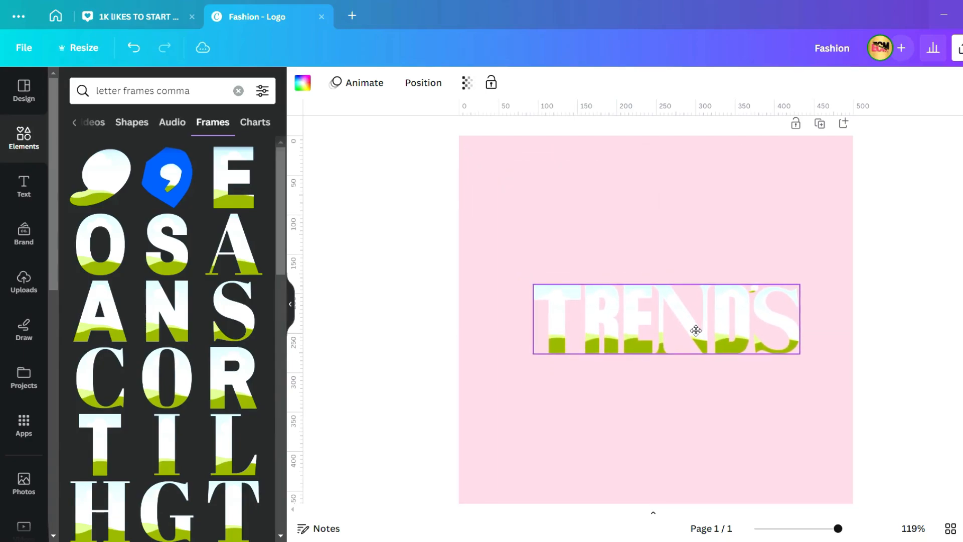
click(911, 377)
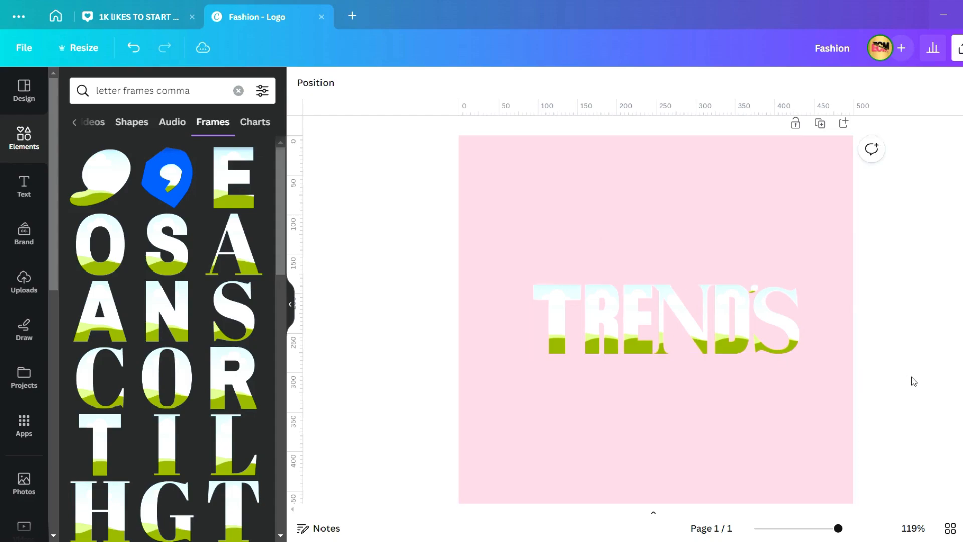
Search the elements for "gold glitter" and fill the T frame with the solid gold glitter photo.
click(664, 328)
click(853, 532)
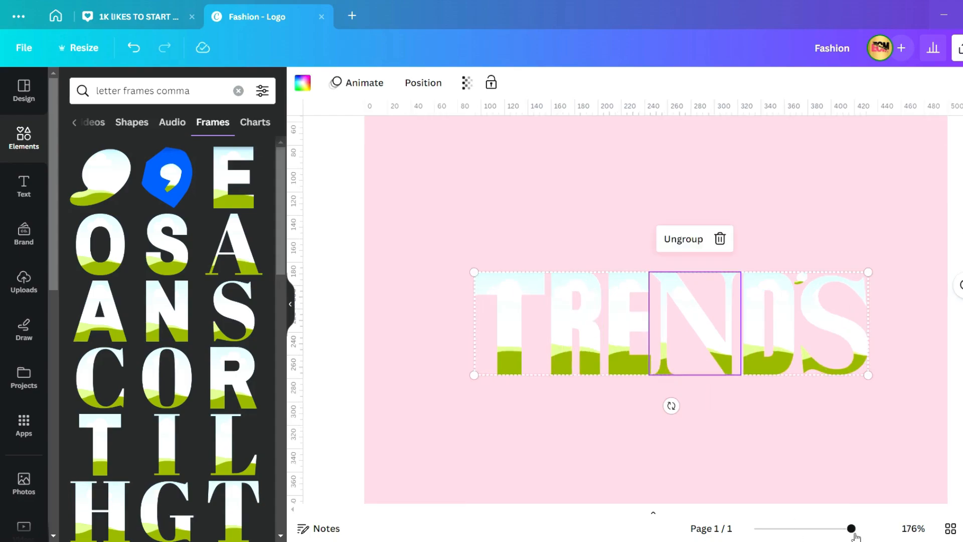
click(604, 419)
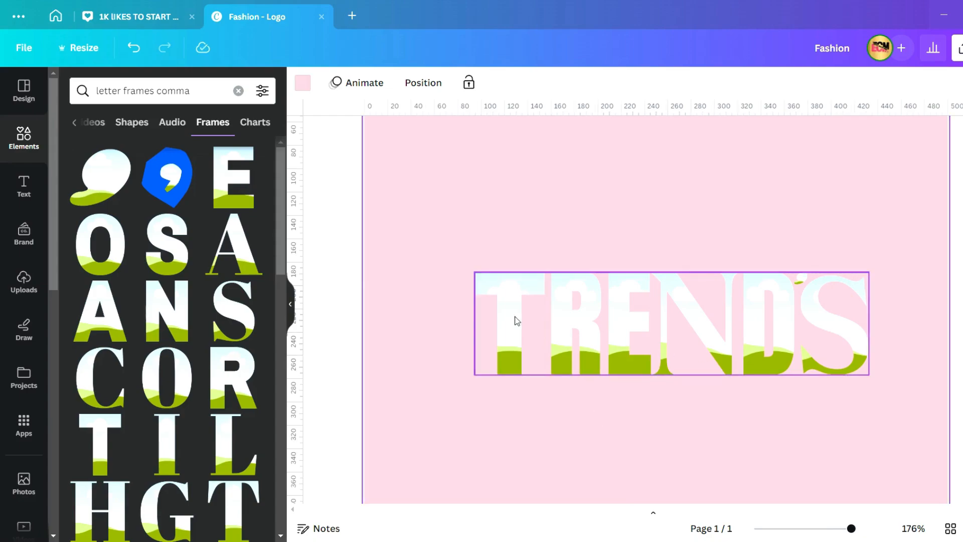
click(239, 92)
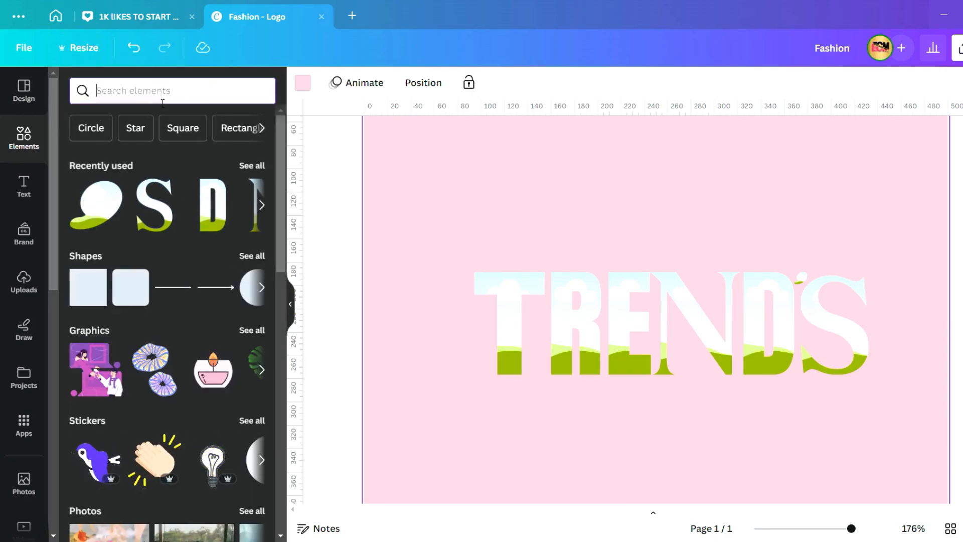
click(158, 89)
text(gold glitter)
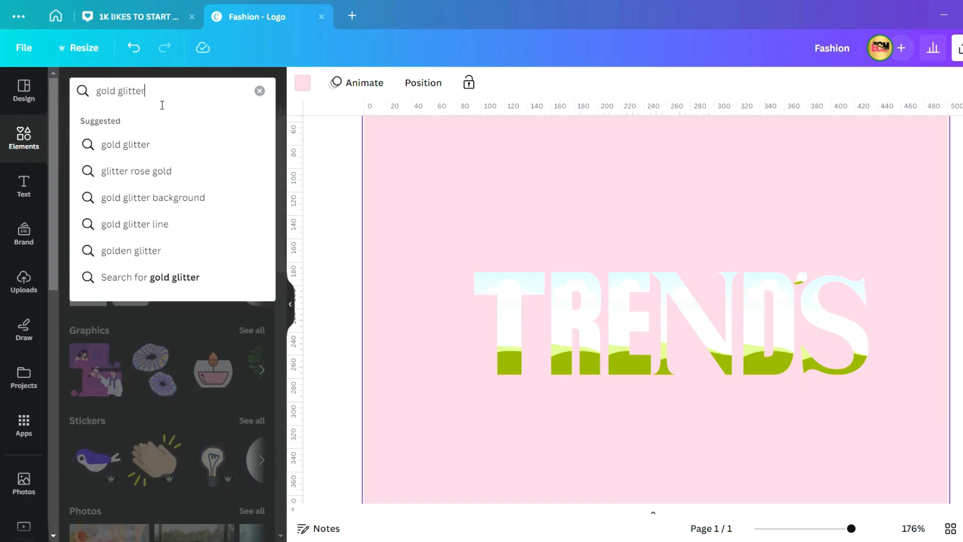
key(Return)
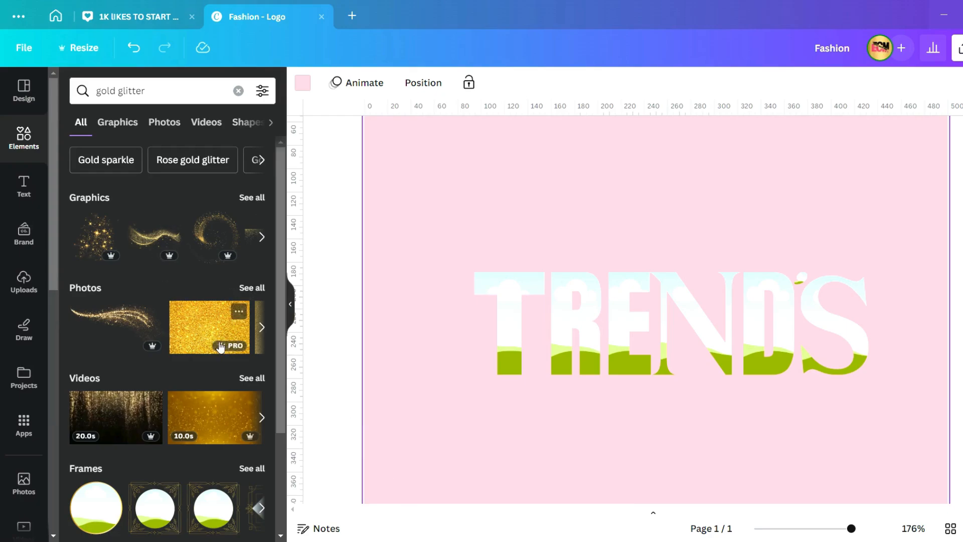
click(205, 333)
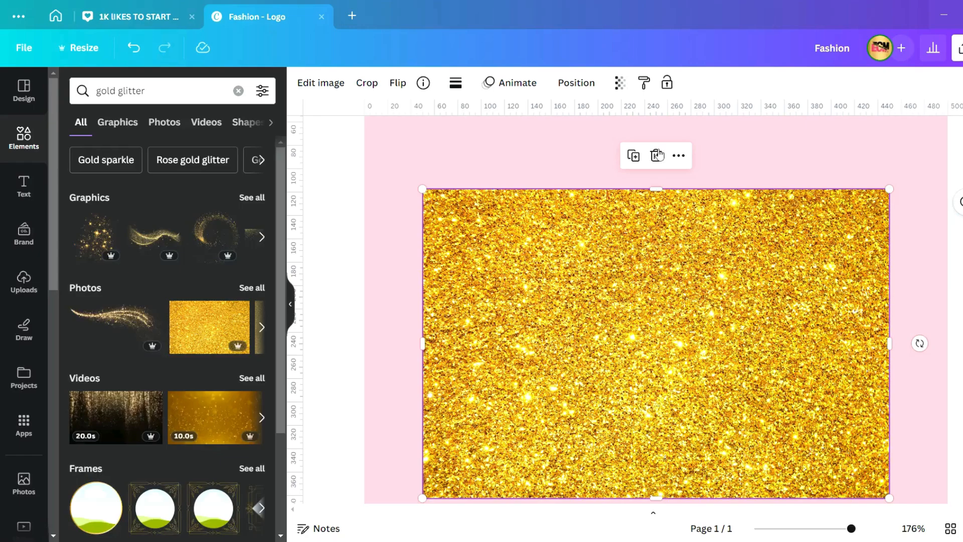
click(657, 156)
drag(223, 319, 498, 284)
click(466, 293)
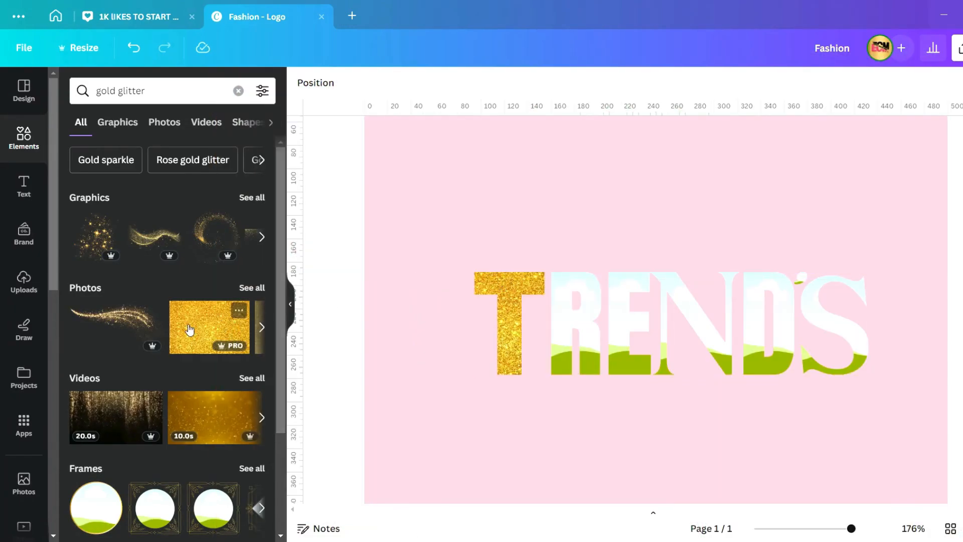
Fill the R, E, N, D, apostrophe and S frames with the same gold glitter photo.
drag(188, 329, 564, 304)
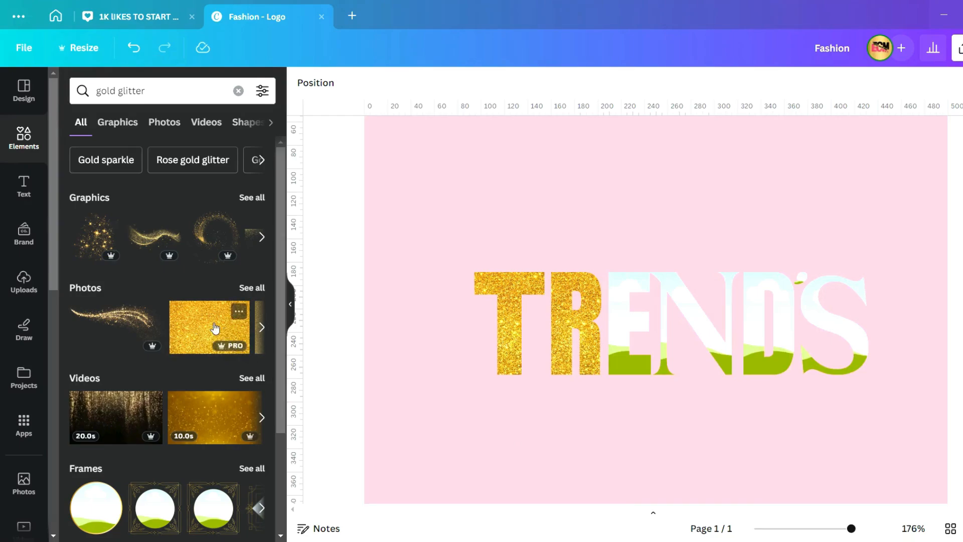
drag(215, 328, 628, 296)
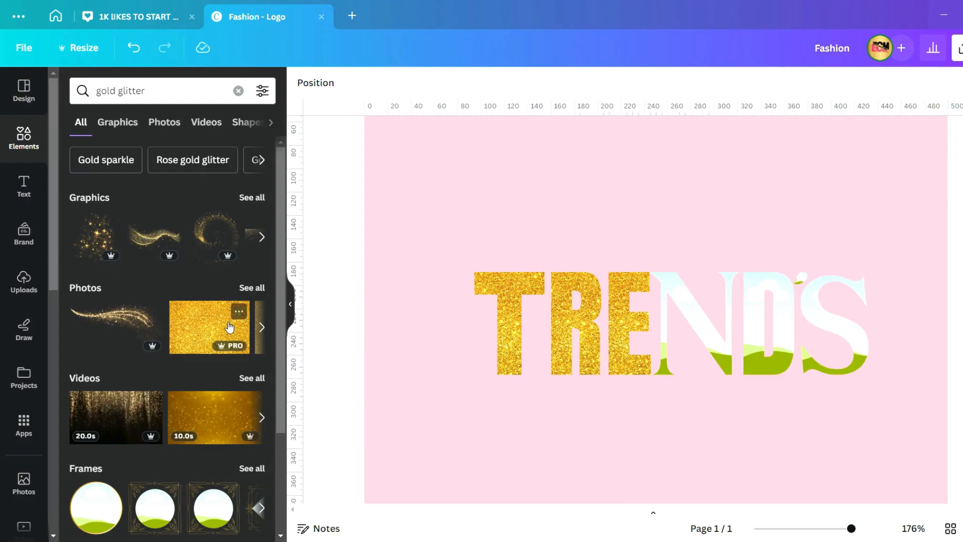
drag(230, 327, 676, 288)
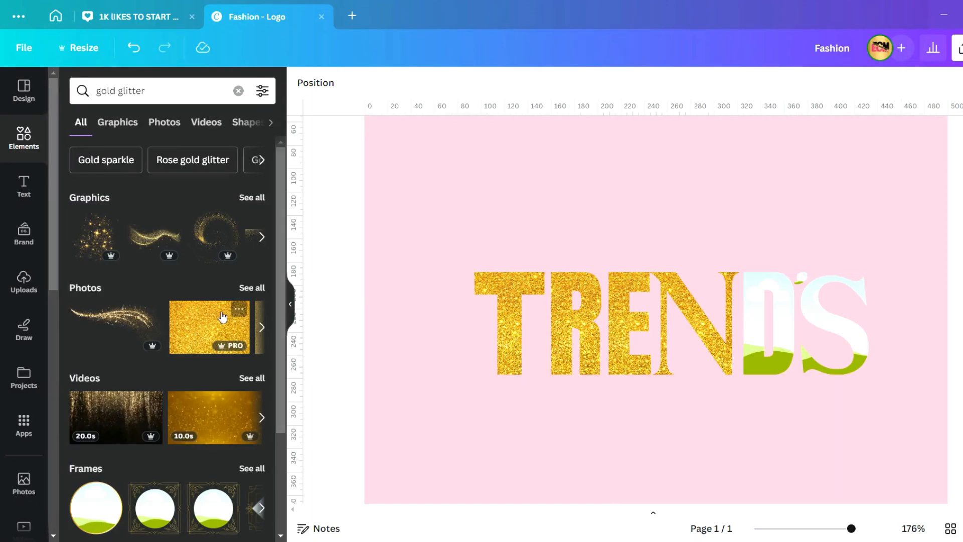
drag(222, 317, 772, 281)
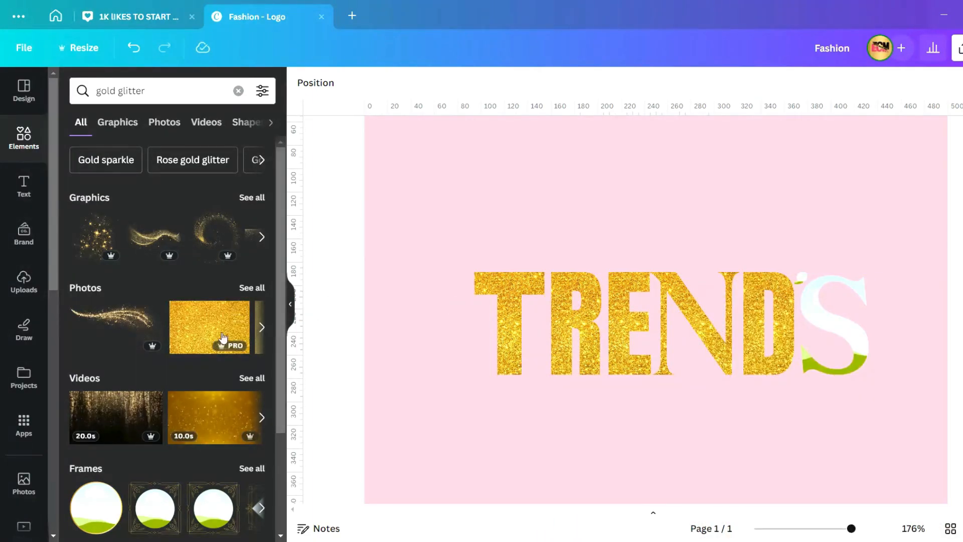
drag(201, 322, 806, 287)
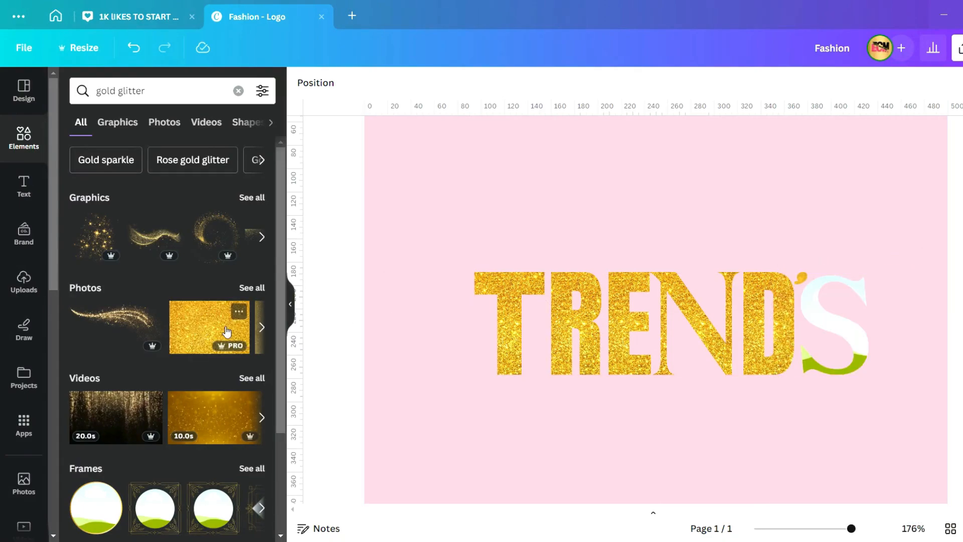
drag(232, 327, 807, 344)
click(711, 401)
Move the gold TREND'S group slightly down the page.
click(645, 347)
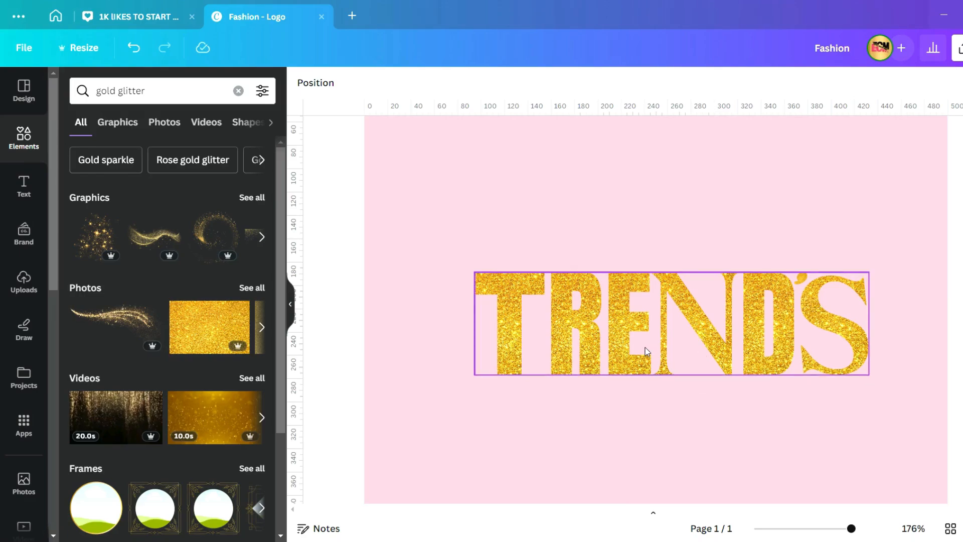
click(647, 348)
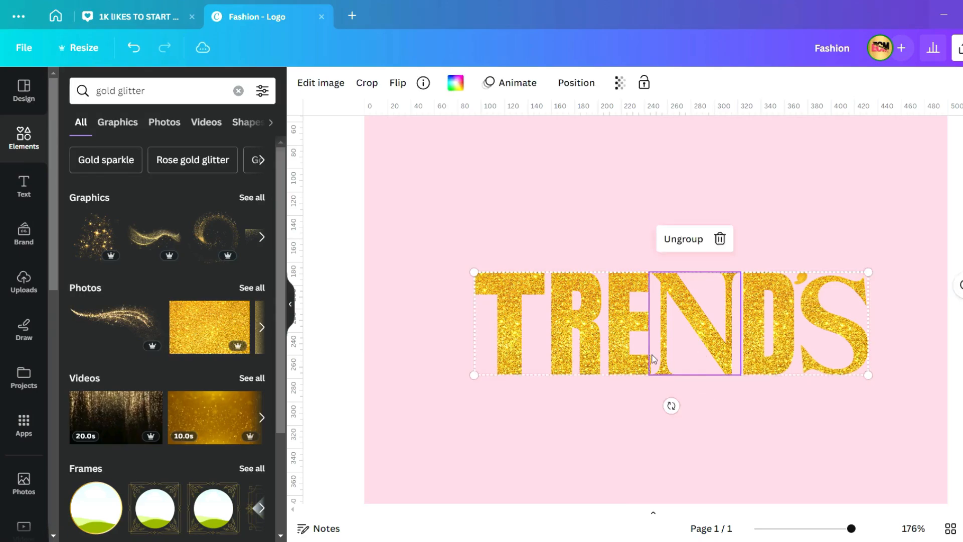
drag(648, 351, 653, 374)
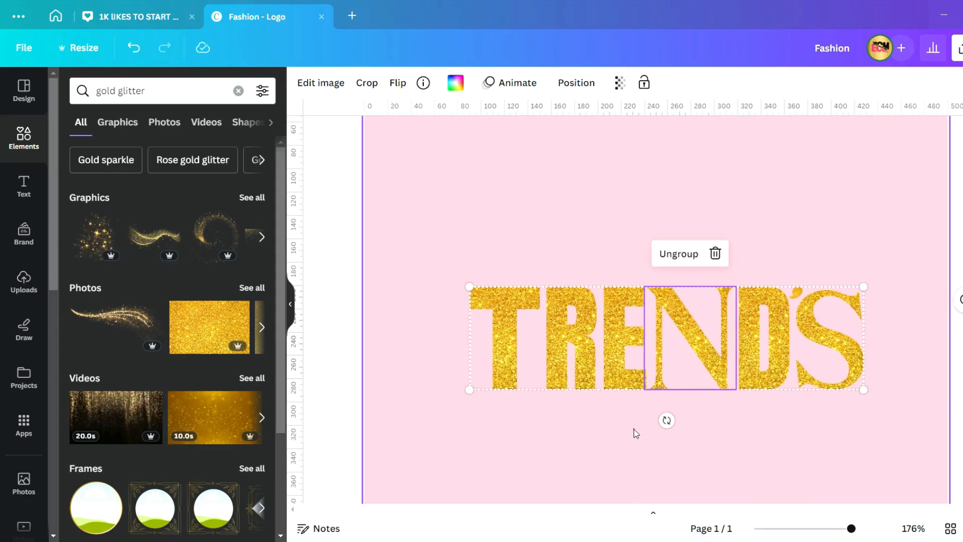
click(636, 432)
Add a text box reading "Fashion" at font size 24.5 and place it just above the TREND'S lettering.
key(t)
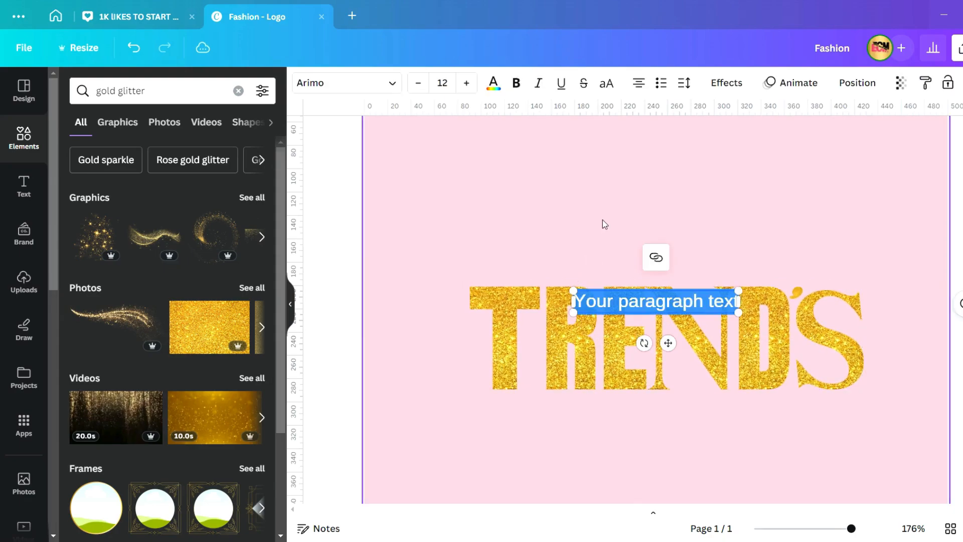
drag(575, 300, 469, 277)
drag(750, 319, 810, 311)
key(BackSpace)
key(BackSpace)
key(BackSpace)
key(BackSpace)
key(BackSpace)
key(BackSpace)
key(BackSpace)
key(BackSpace)
key(BackSpace)
key(BackSpace)
key(BackSpace)
key(BackSpace)
key(BackSpace)
key(BackSpace)
key(BackSpace)
key(BackSpace)
key(BackSpace)
key(BackSpace)
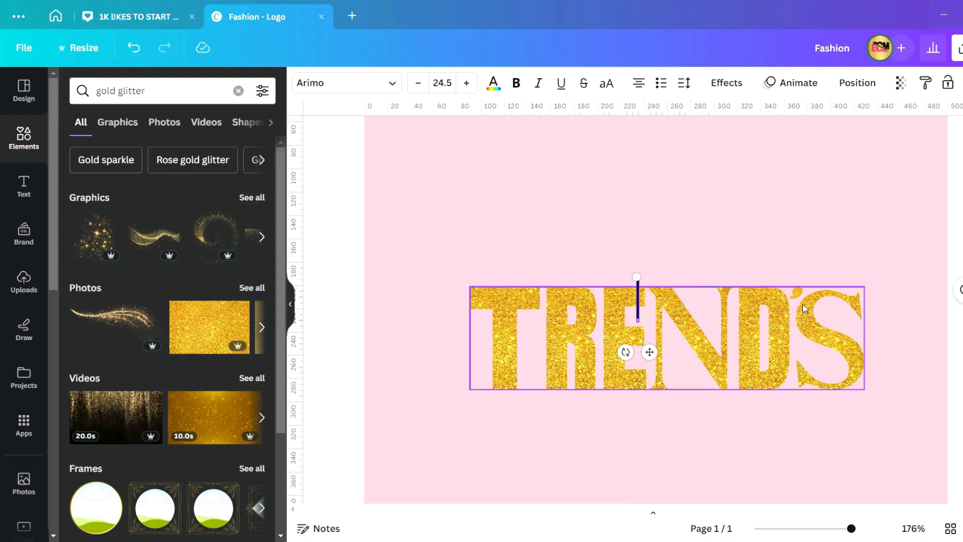
text(Fash)
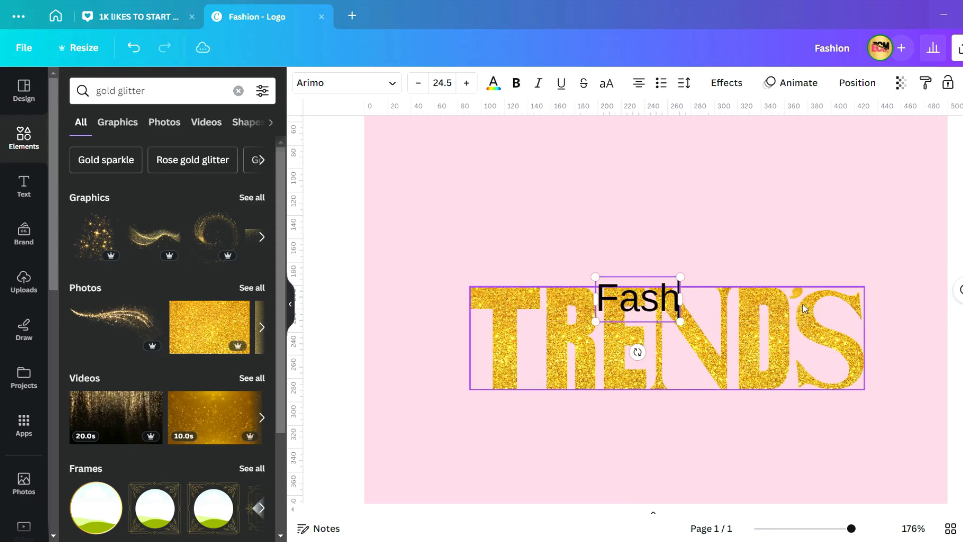
text(ion)
click(797, 251)
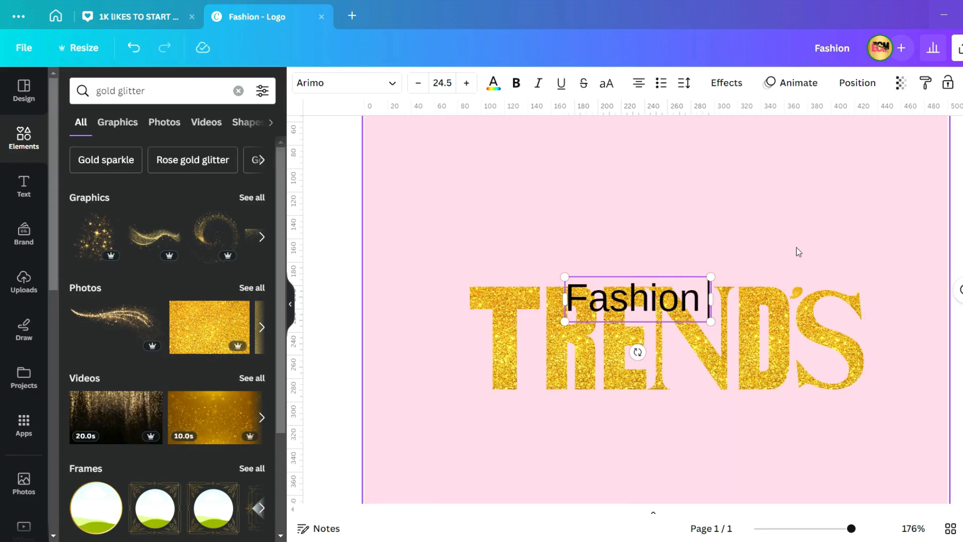
drag(650, 299, 659, 264)
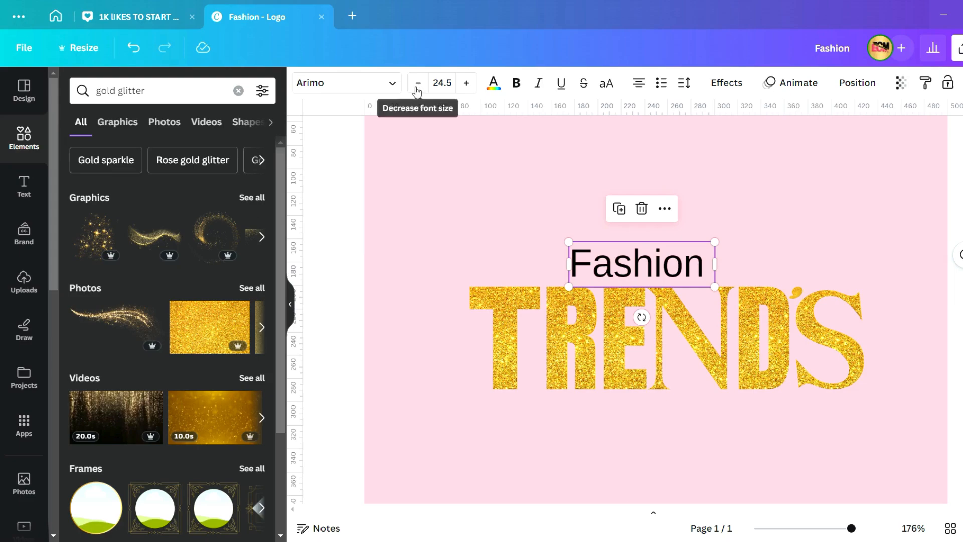
Set the Fashion text in the Mistrully font and enlarge it to size 70.3, overlapping the upper part of TREND'S.
click(392, 88)
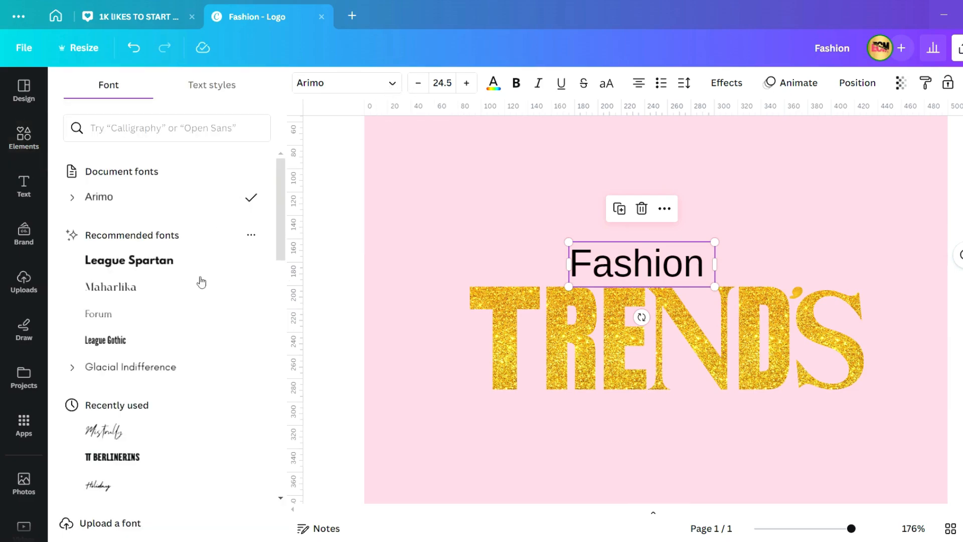
click(174, 429)
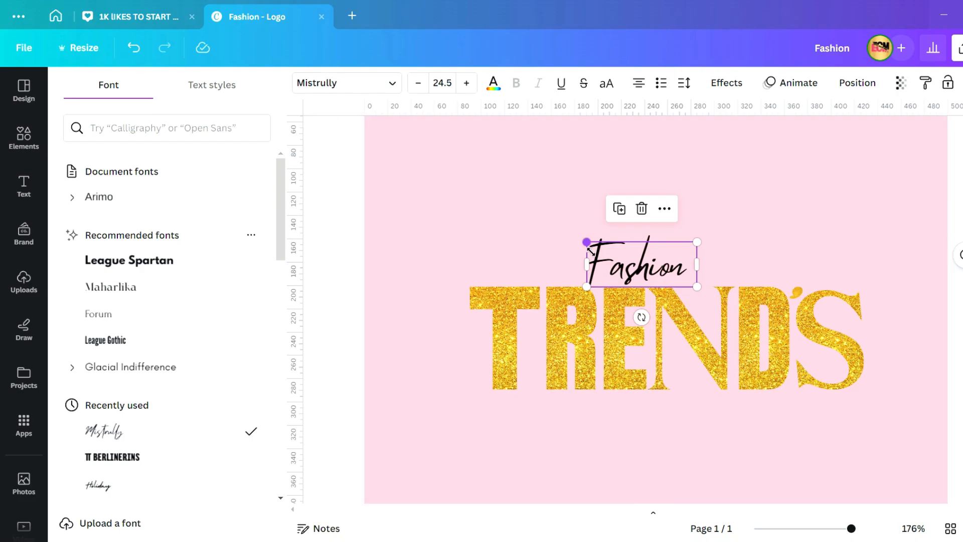
drag(587, 242, 492, 203)
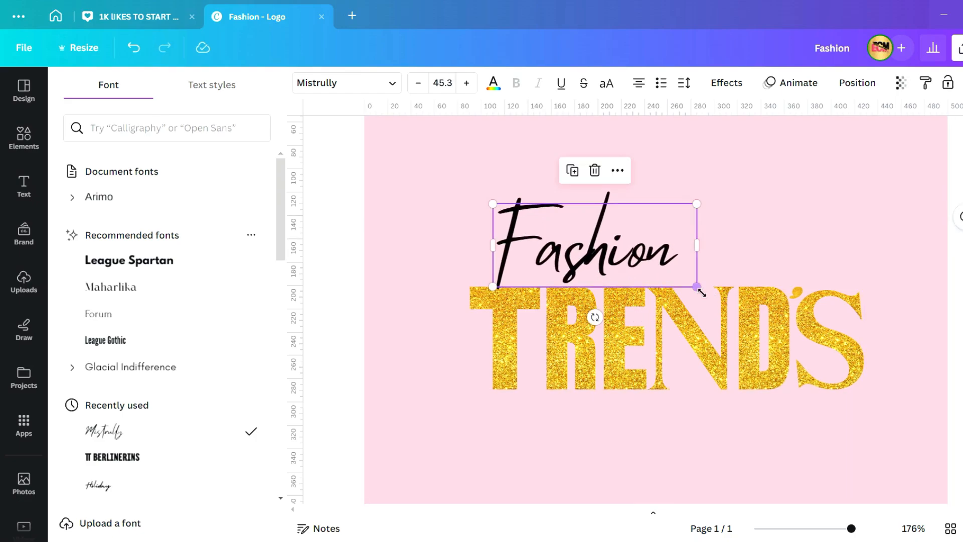
drag(701, 293, 811, 333)
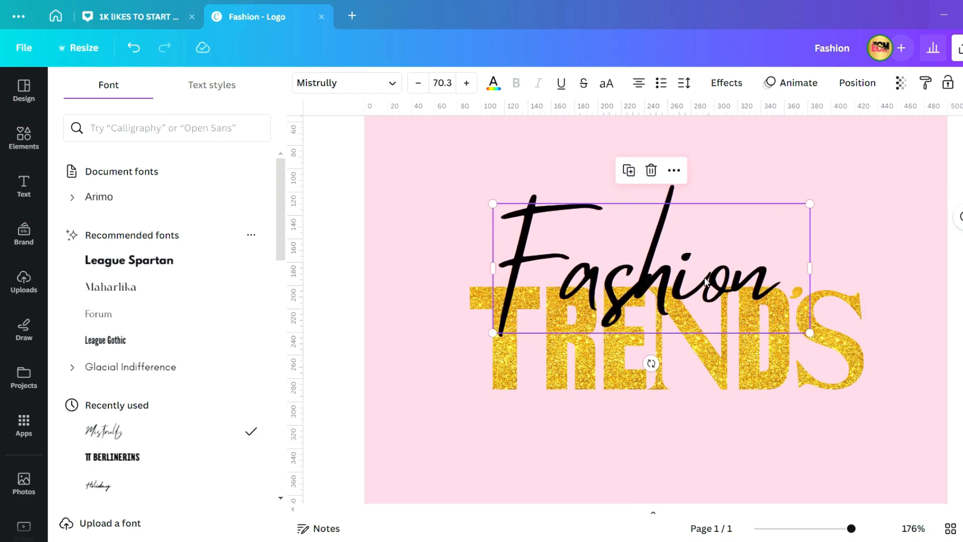
mouse_move(705, 281)
mouse_down()
mouse_move(729, 258)
mouse_move(697, 262)
mouse_move(707, 268)
mouse_up()
click(862, 235)
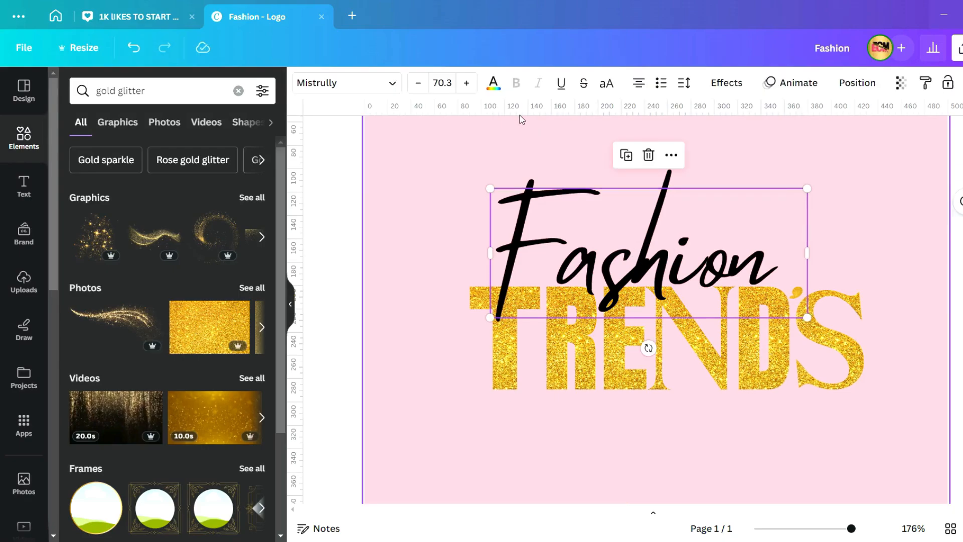
Colour the Fashion text white and give it a Shadow effect with an offset of 34.
click(493, 84)
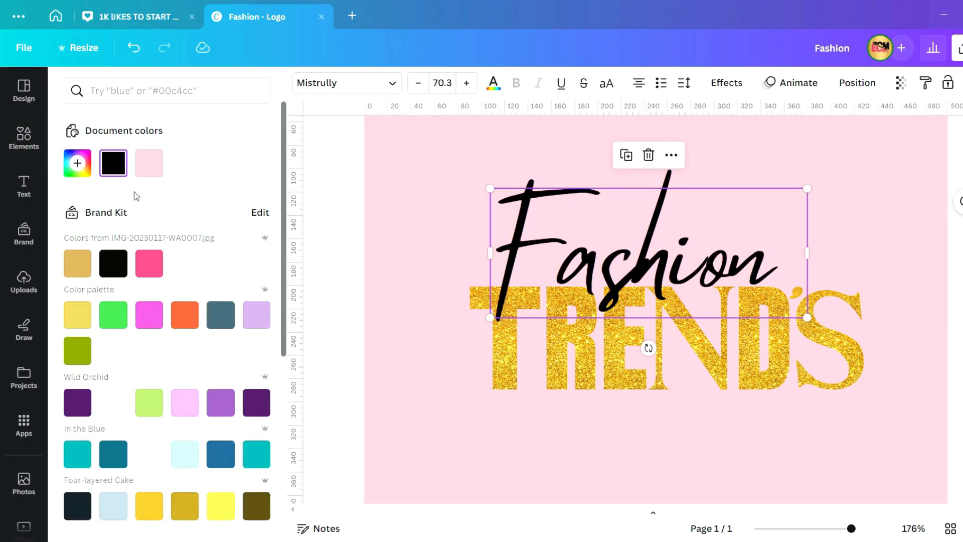
click(118, 410)
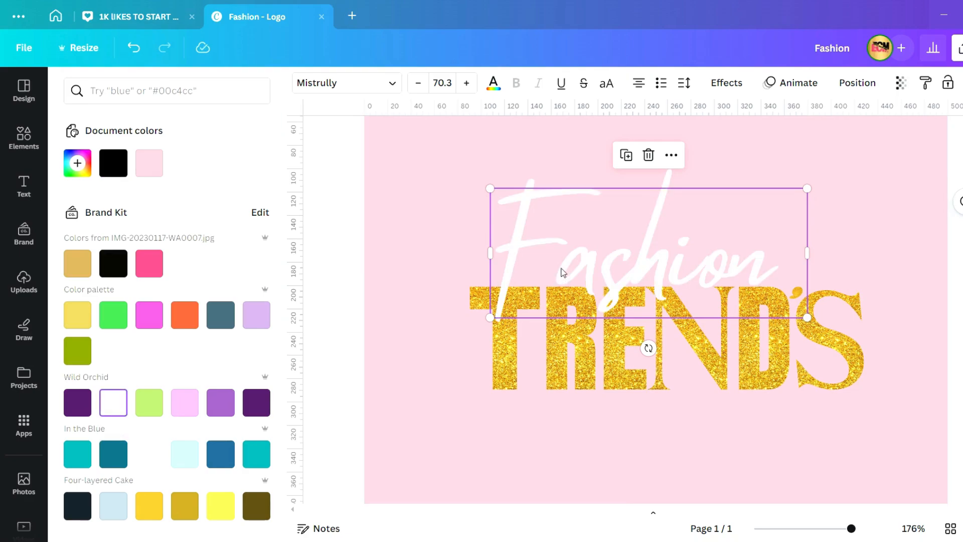
click(742, 86)
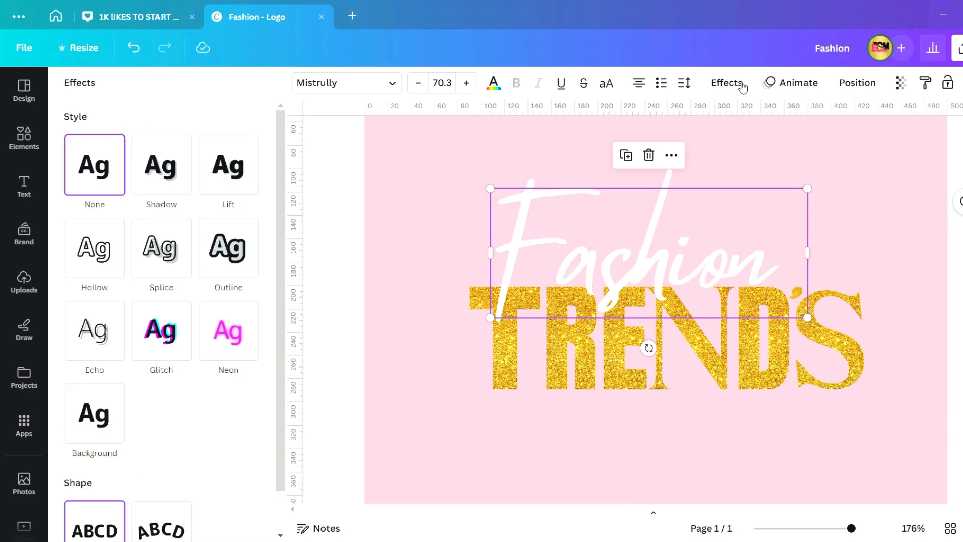
click(160, 182)
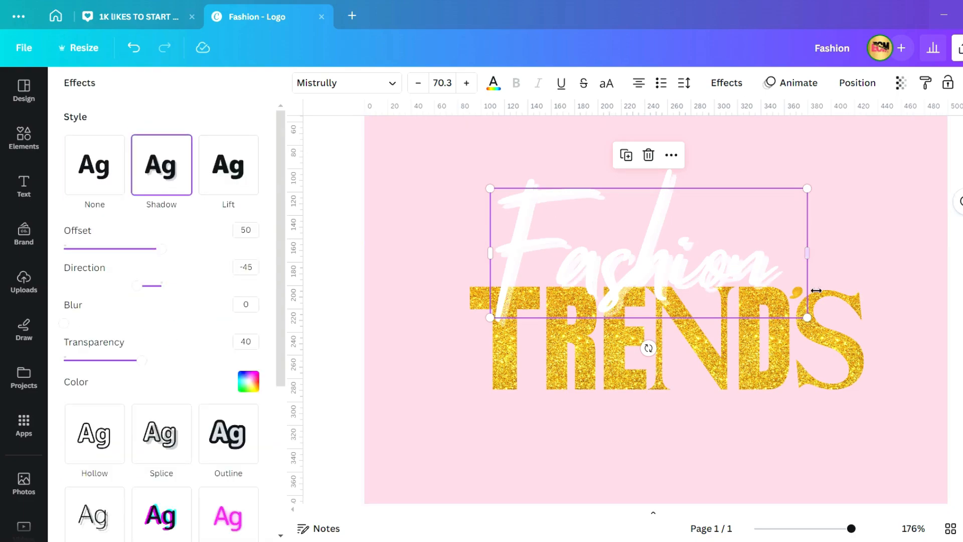
click(875, 529)
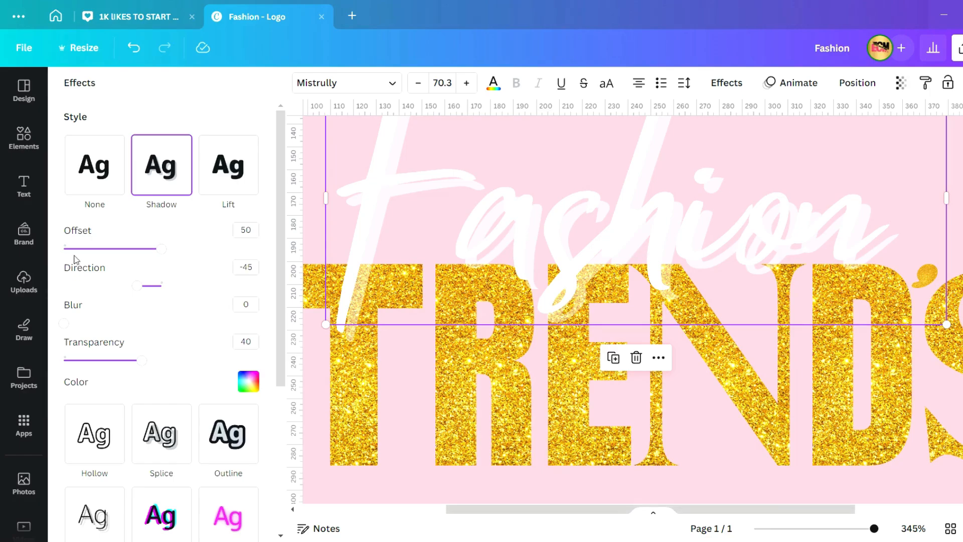
drag(160, 250, 133, 250)
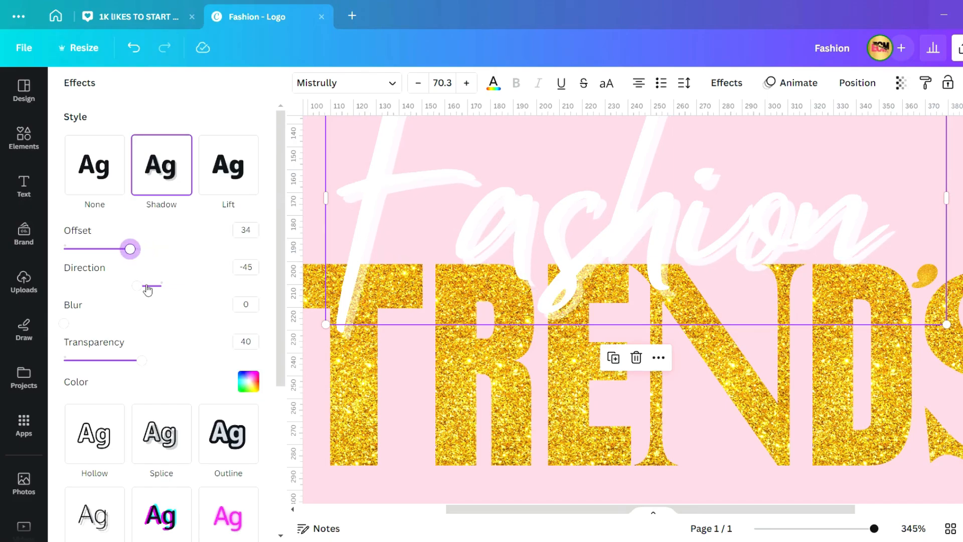
Set the Fashion text's shadow to direction -77, black colour and transparency 61.
drag(147, 289, 124, 286)
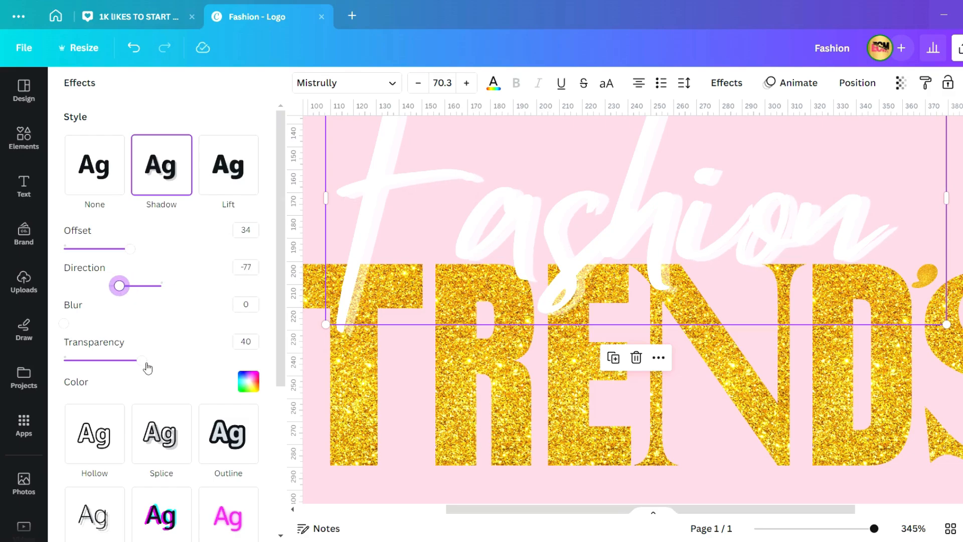
drag(141, 359, 135, 360)
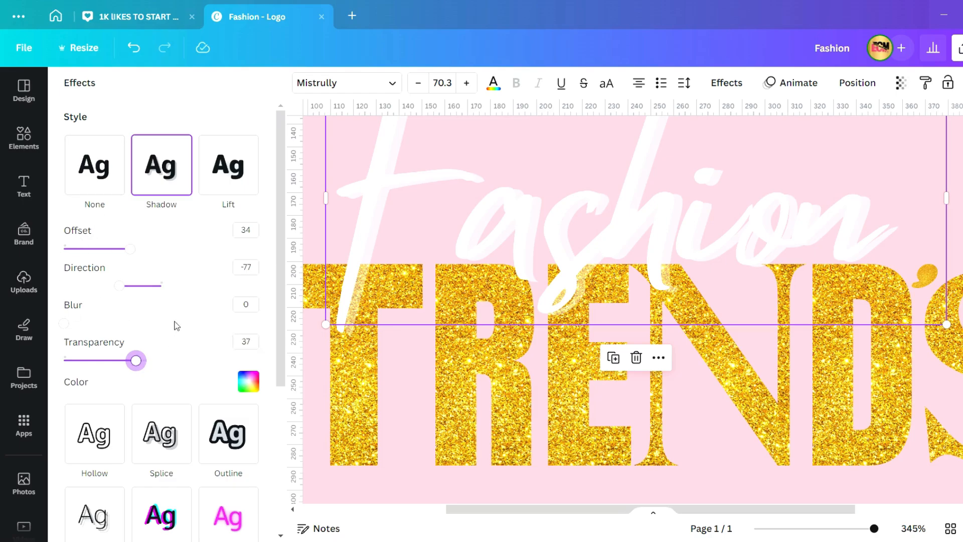
click(248, 382)
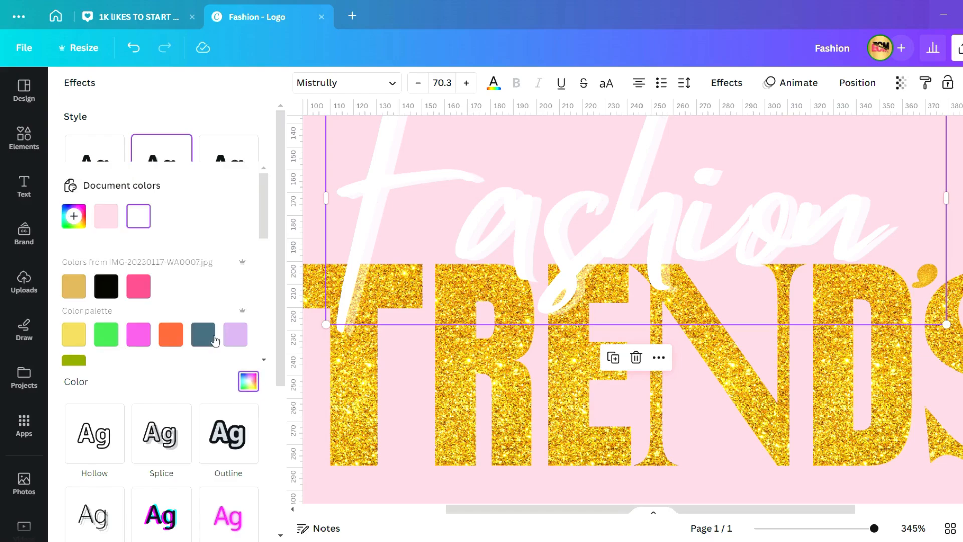
click(107, 287)
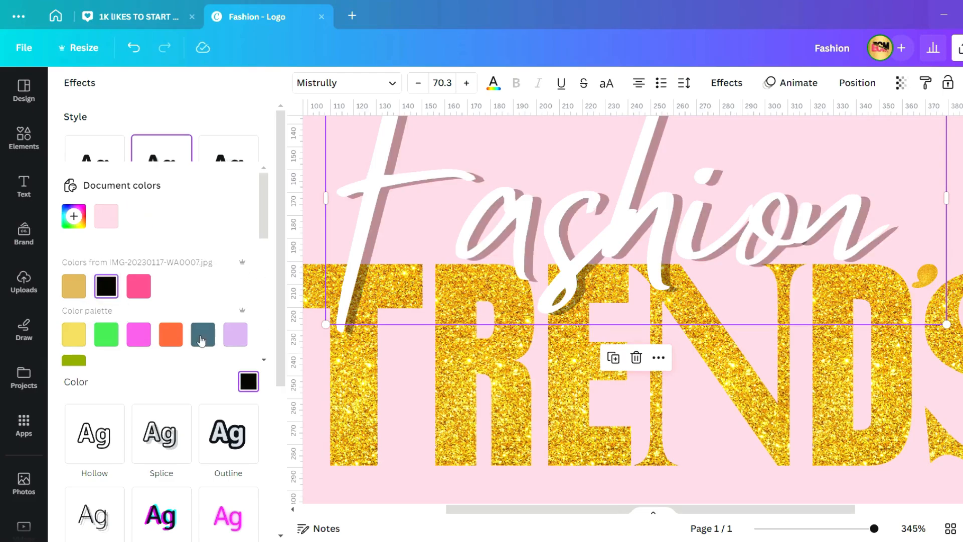
click(196, 381)
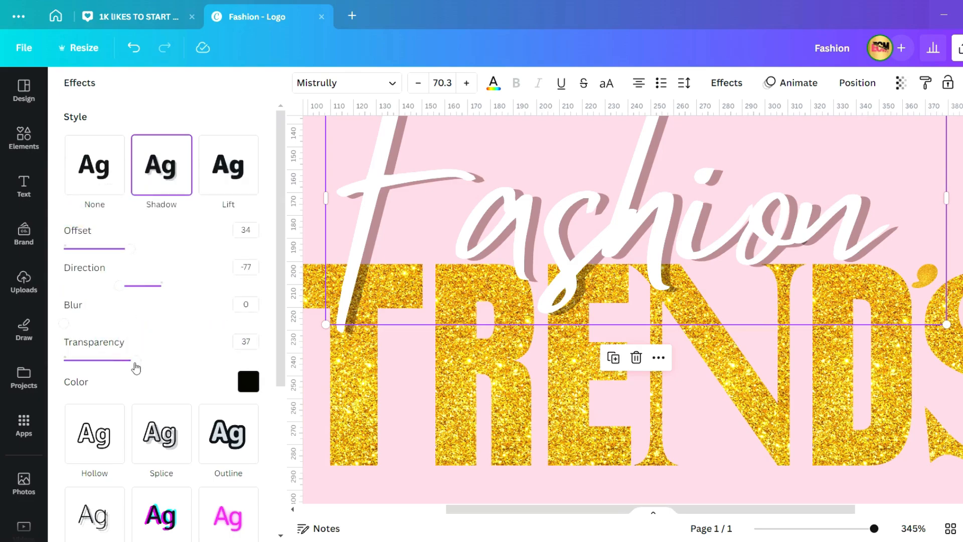
drag(139, 362, 189, 366)
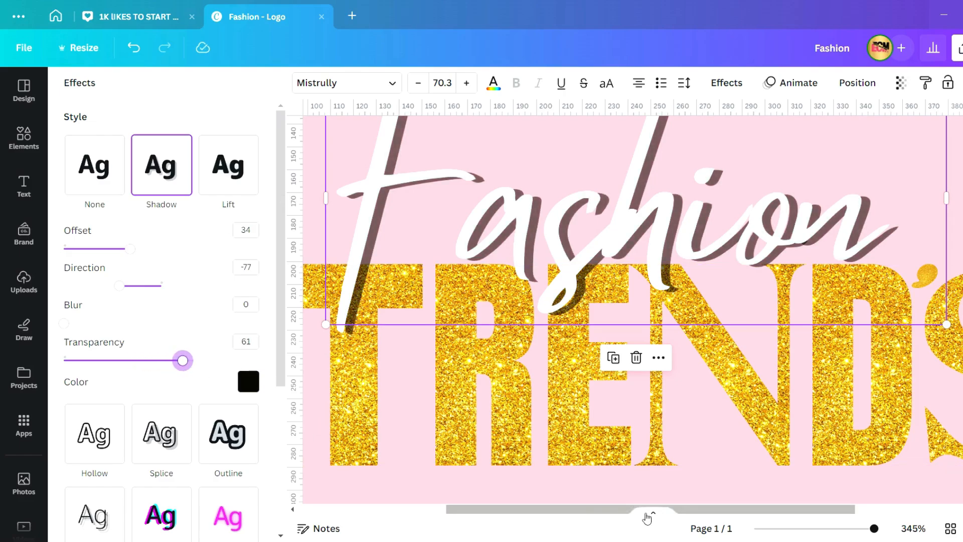
click(856, 480)
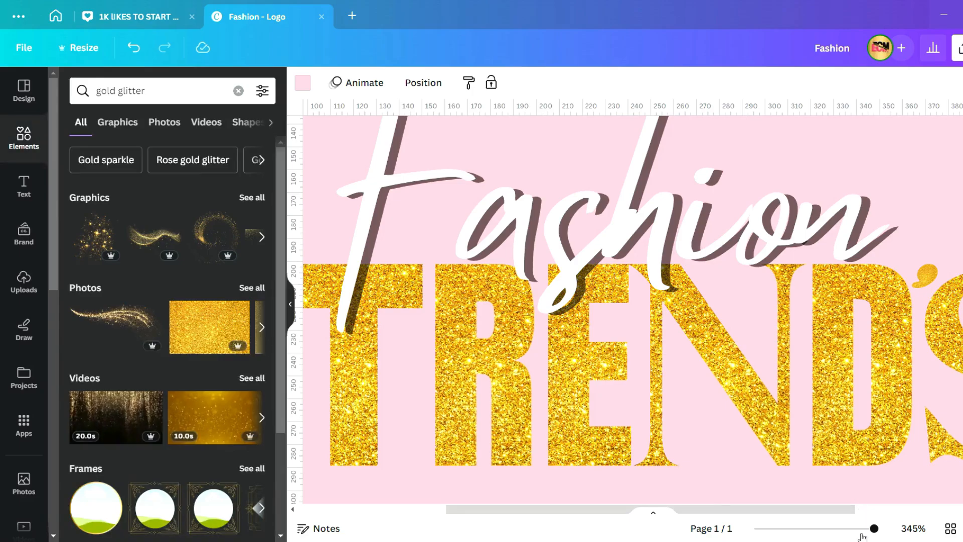
Set the Fashion text's letter spacing to -18 and line spacing to 1.18, and nudge it slightly up and left.
click(855, 528)
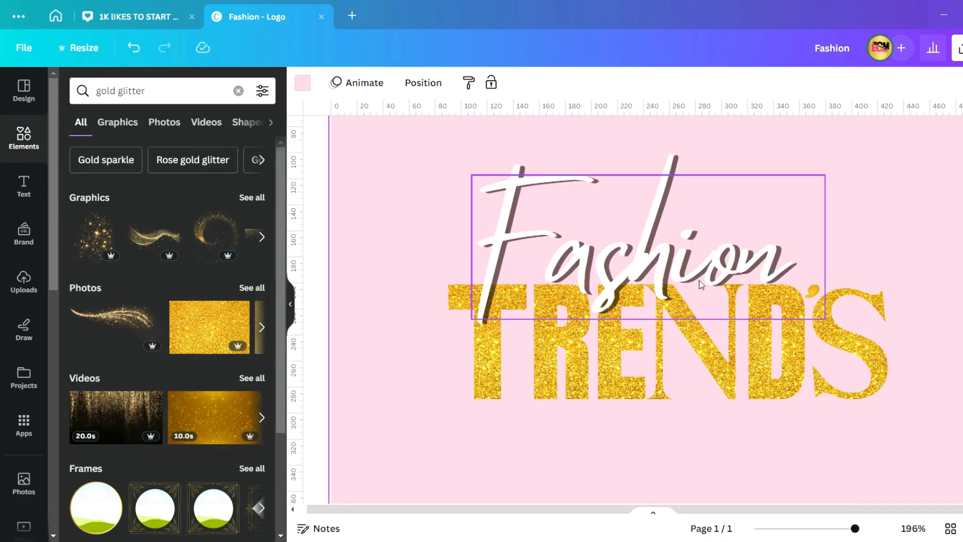
mouse_move(690, 265)
mouse_down()
mouse_move(700, 279)
mouse_move(687, 263)
mouse_up()
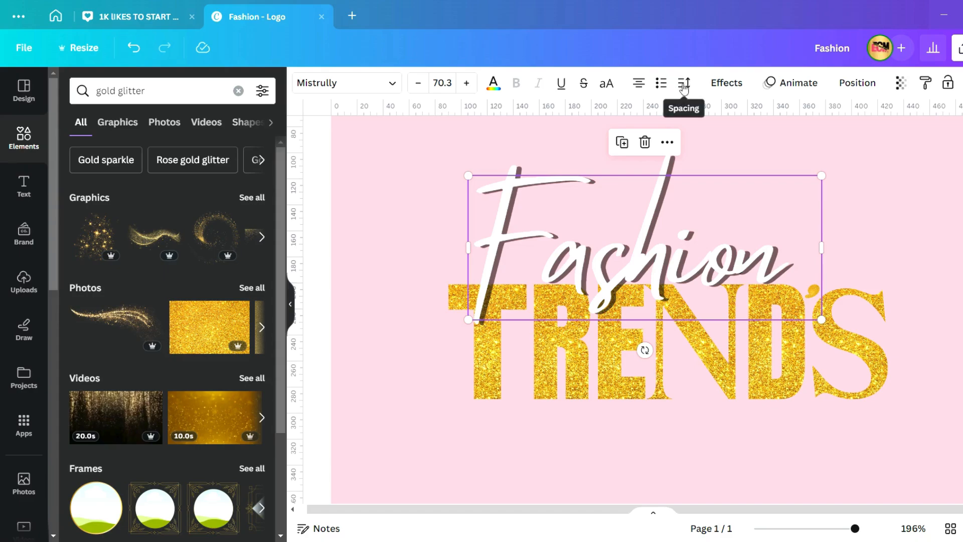
click(684, 85)
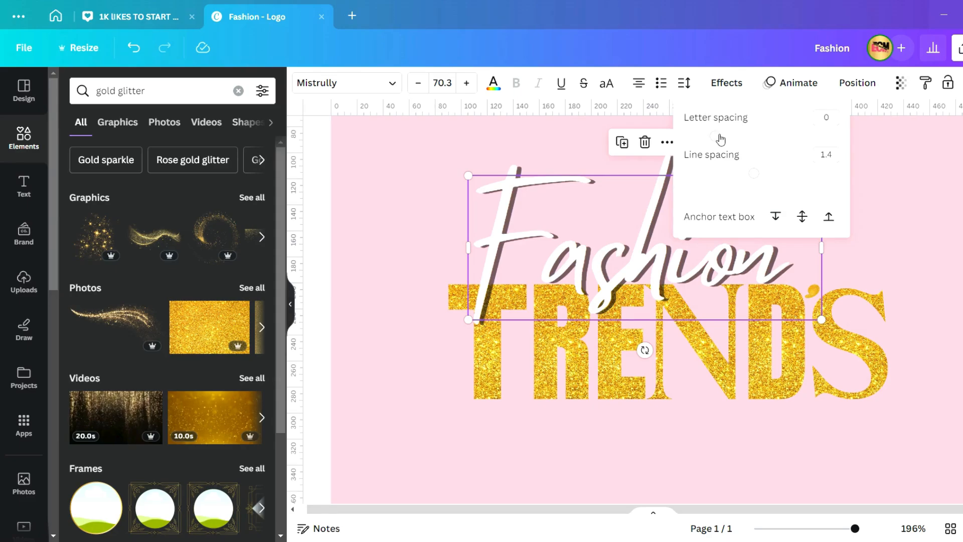
drag(721, 139, 713, 139)
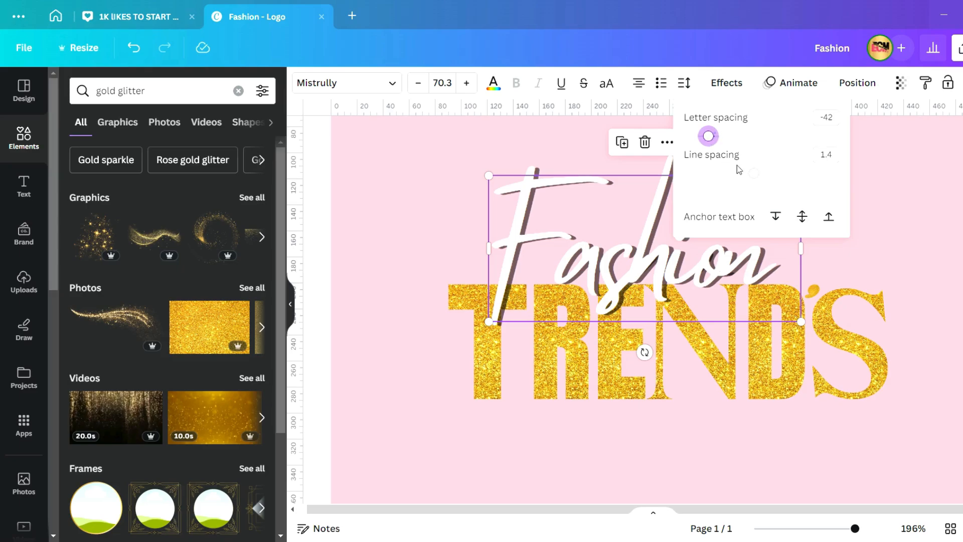
drag(757, 175, 741, 170)
mouse_move(709, 136)
mouse_down()
mouse_move(740, 143)
mouse_move(712, 135)
mouse_up()
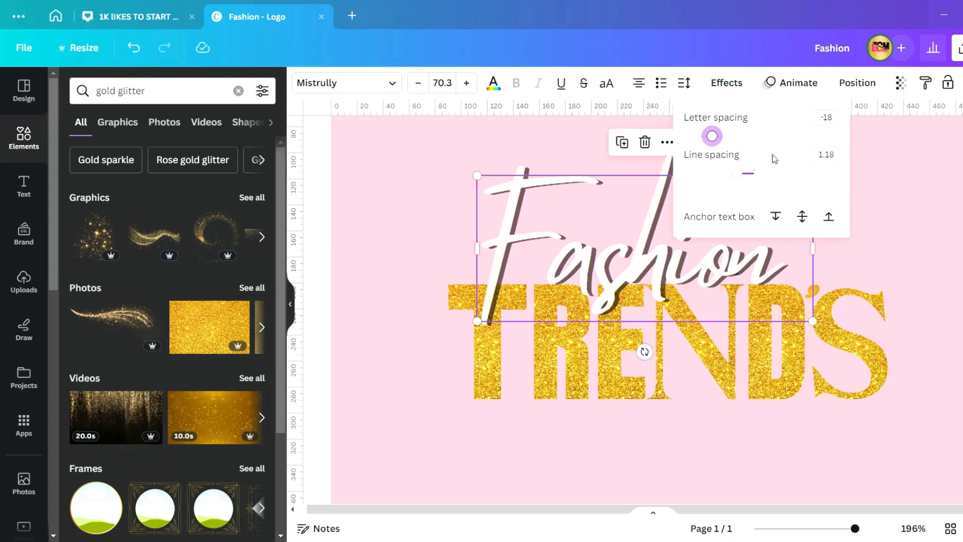
click(874, 228)
drag(688, 238, 670, 227)
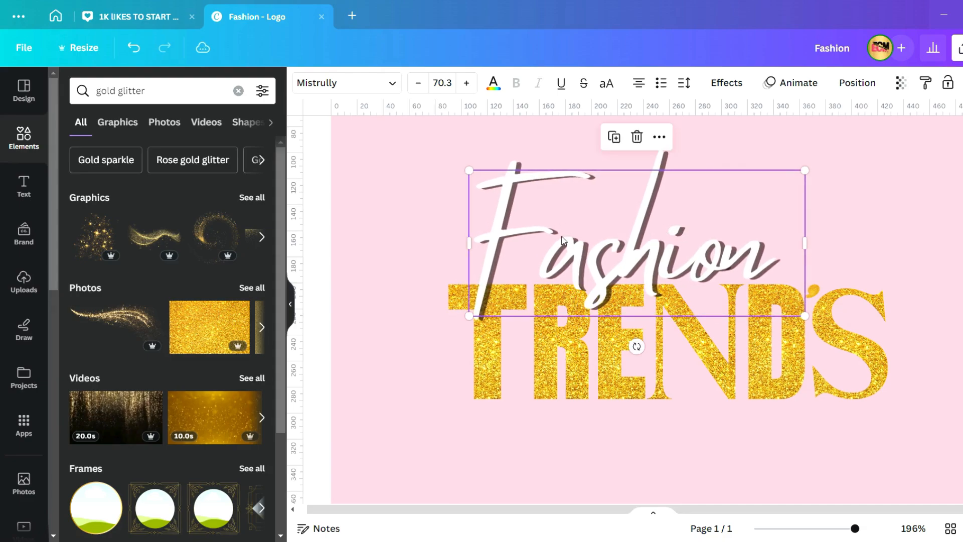
click(394, 212)
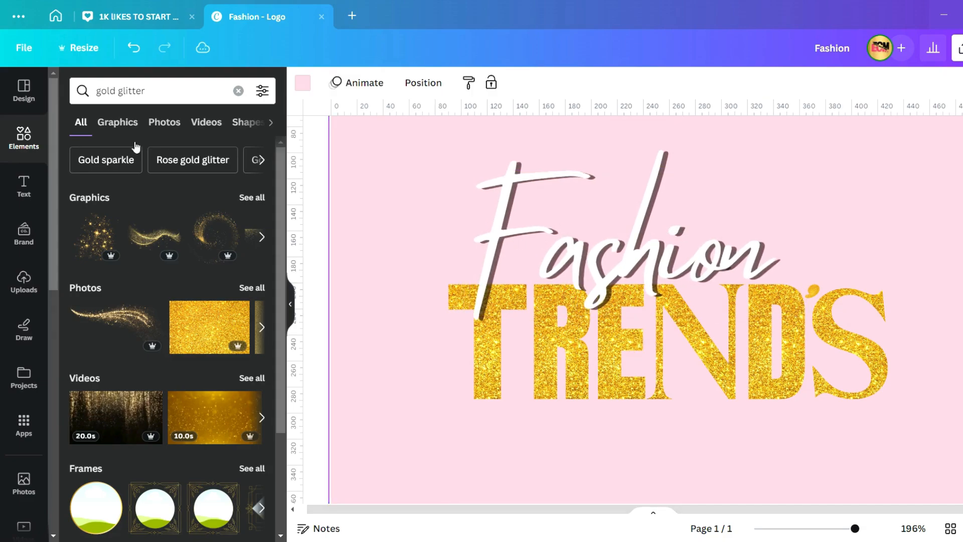
Add the recently used pink shopping cart photo to the page and shift it upward over the lettering.
click(239, 92)
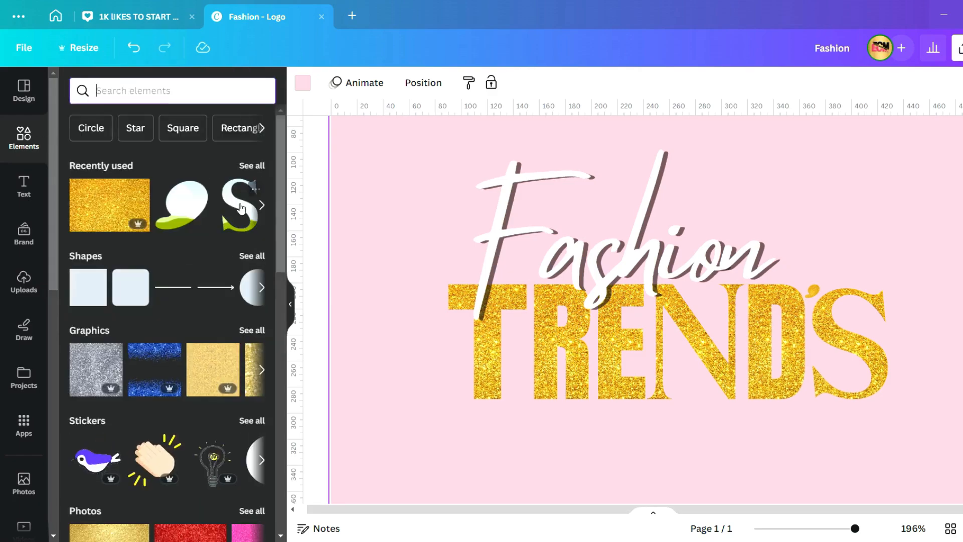
click(252, 167)
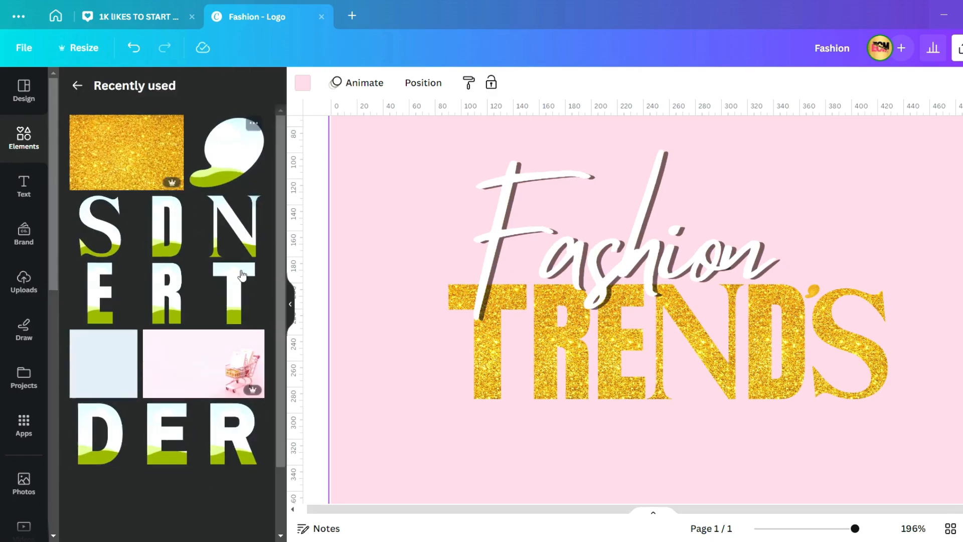
click(209, 360)
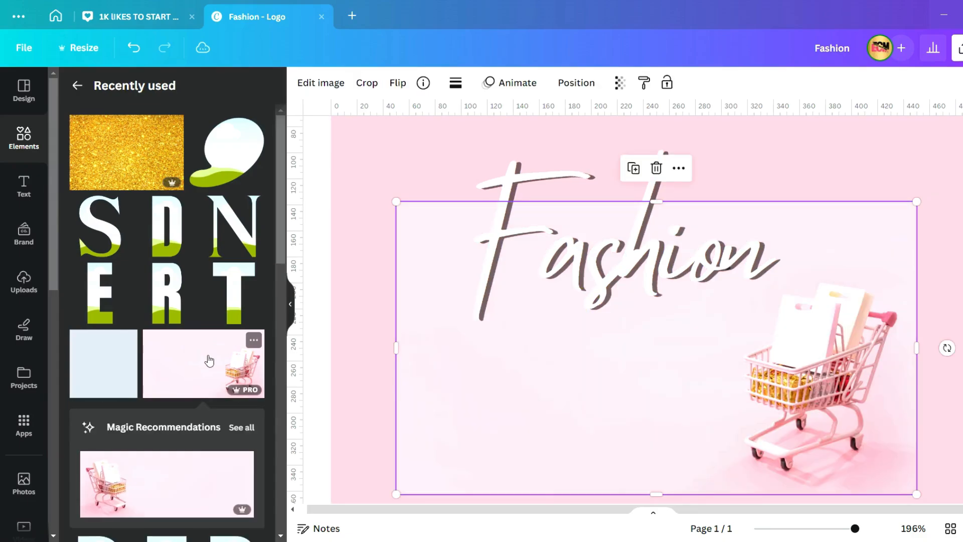
click(290, 304)
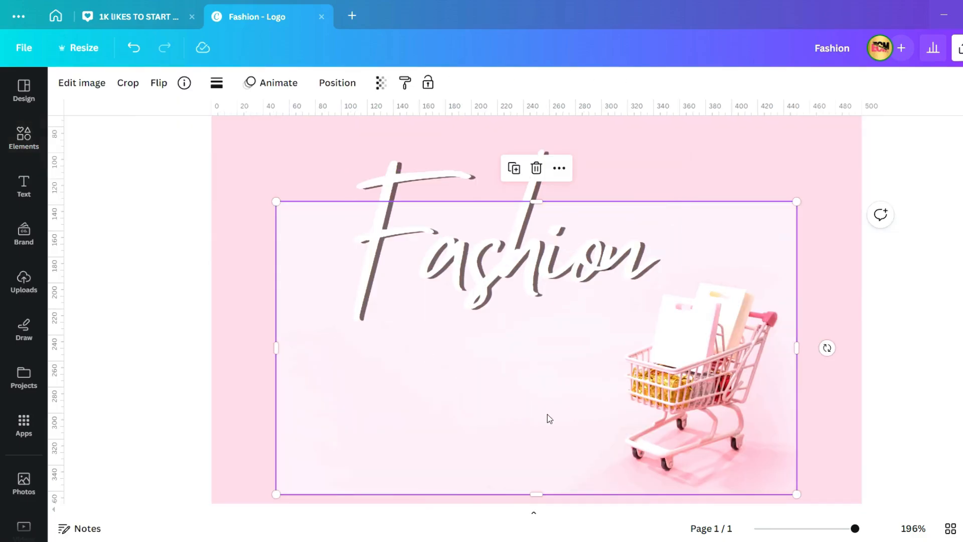
drag(562, 426, 550, 392)
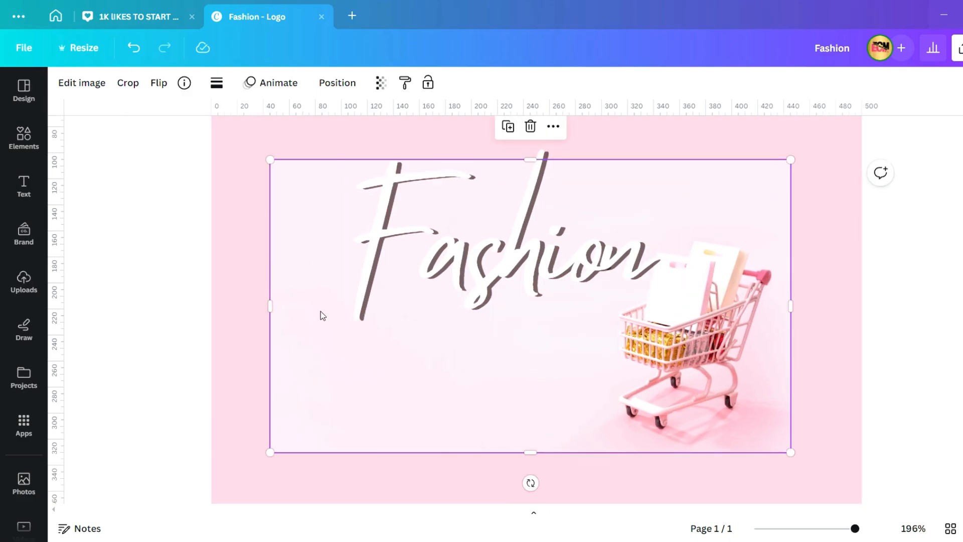
Remove the background of the shopping cart photo with Background Remover.
click(92, 85)
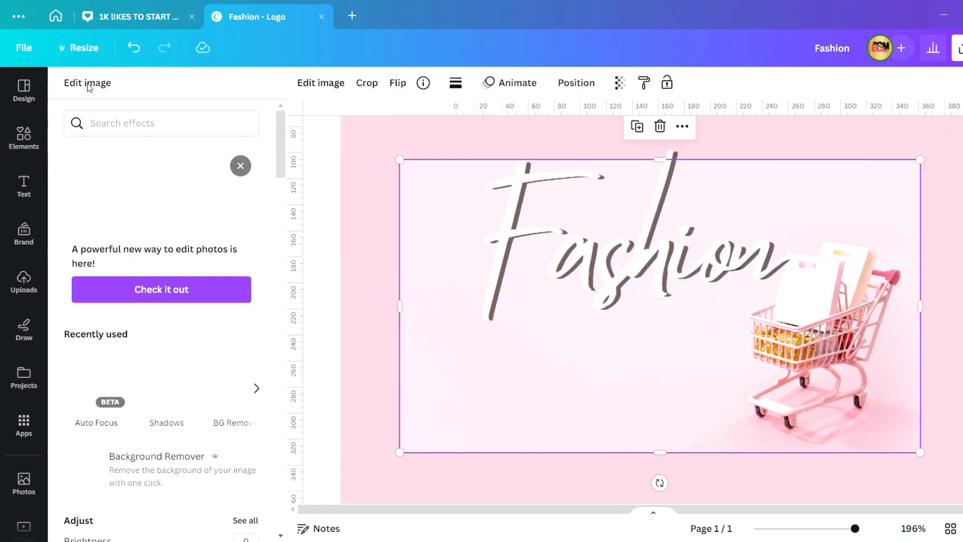
click(208, 469)
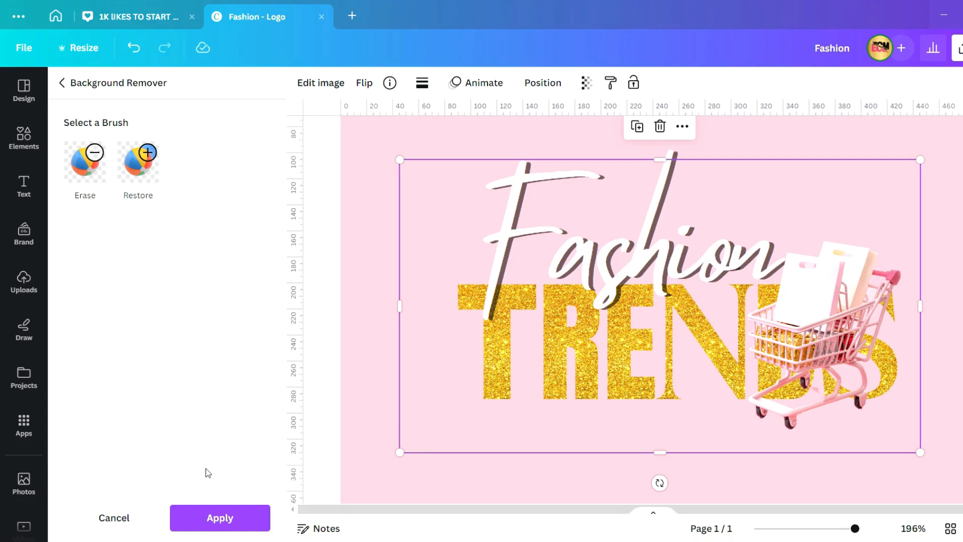
click(200, 516)
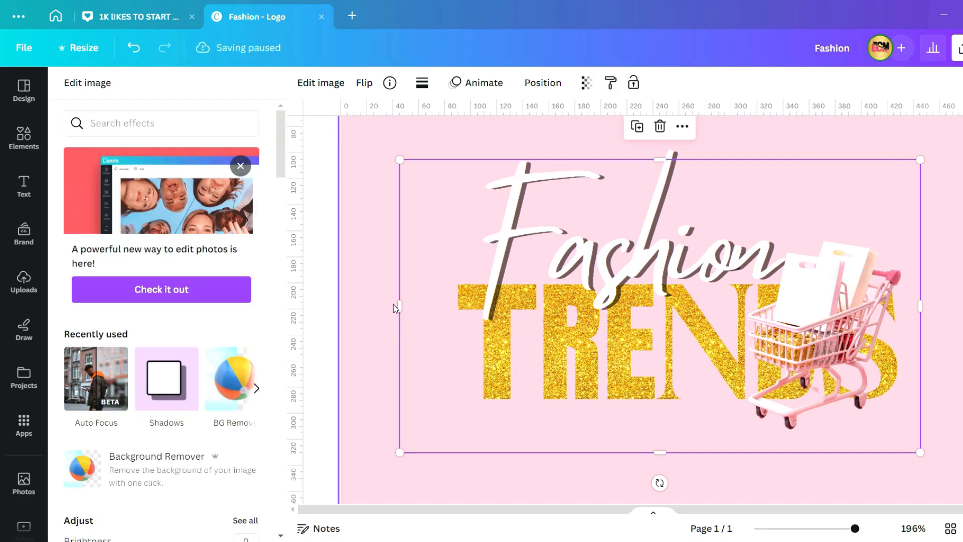
Crop the empty area on all four sides of the shopping cart image so its frame sits close around the cart.
drag(400, 307, 709, 290)
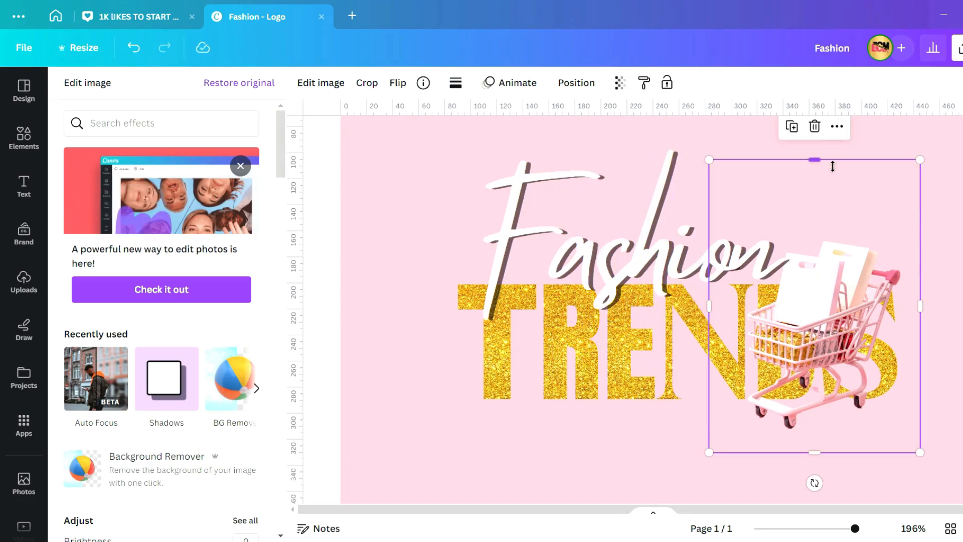
drag(832, 166, 837, 210)
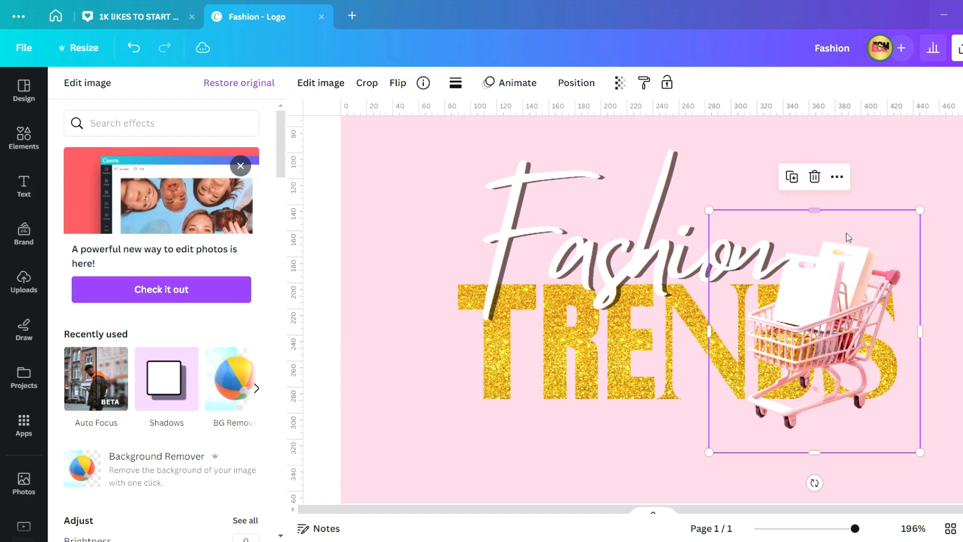
drag(833, 459, 817, 432)
drag(922, 324, 912, 326)
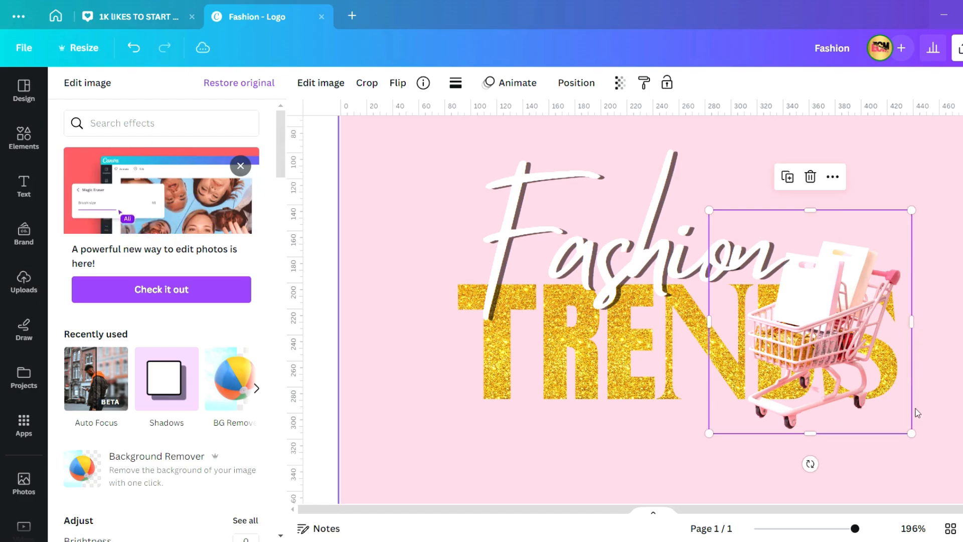
Shrink the shopping cart, flip it horizontally and place it above the last letters of TREND'S, beside the end of Fashion.
drag(921, 436, 875, 381)
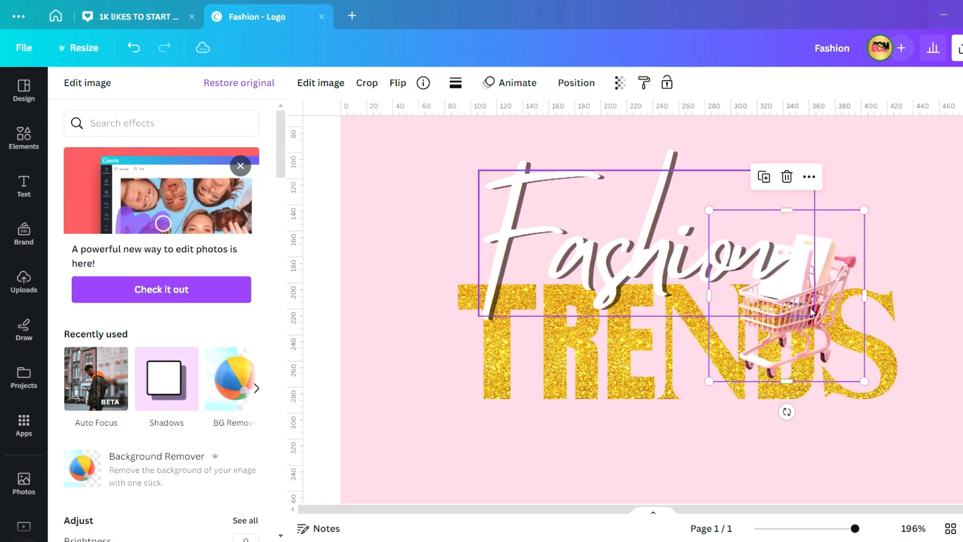
drag(812, 313, 856, 250)
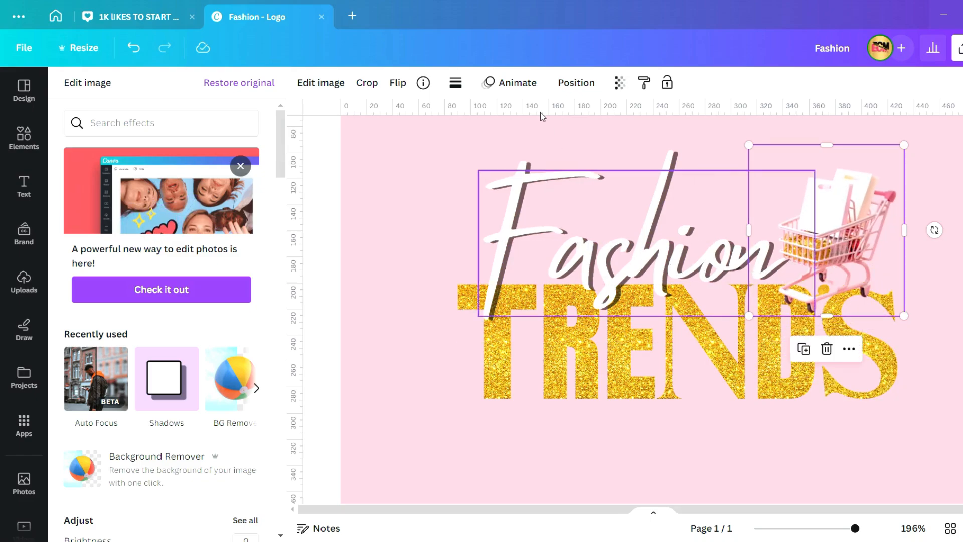
click(399, 85)
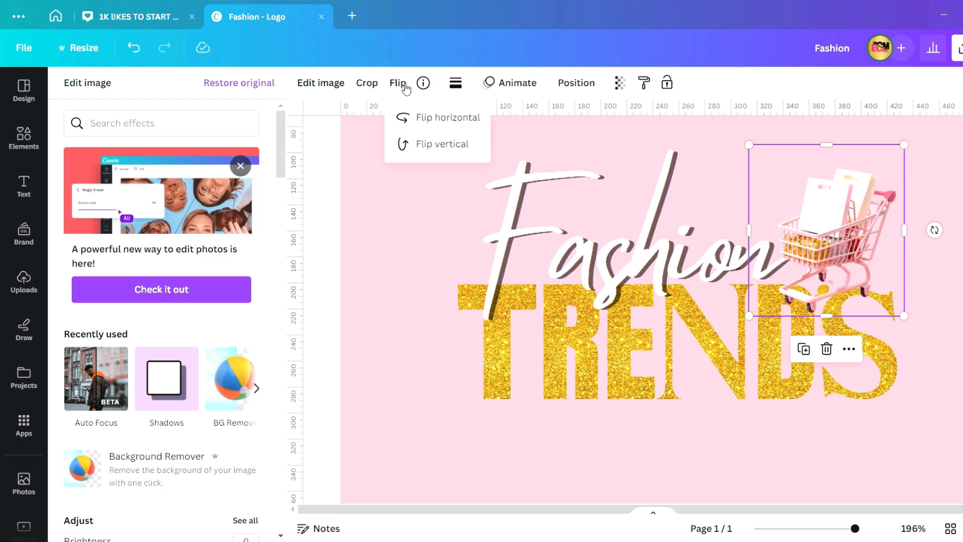
click(424, 120)
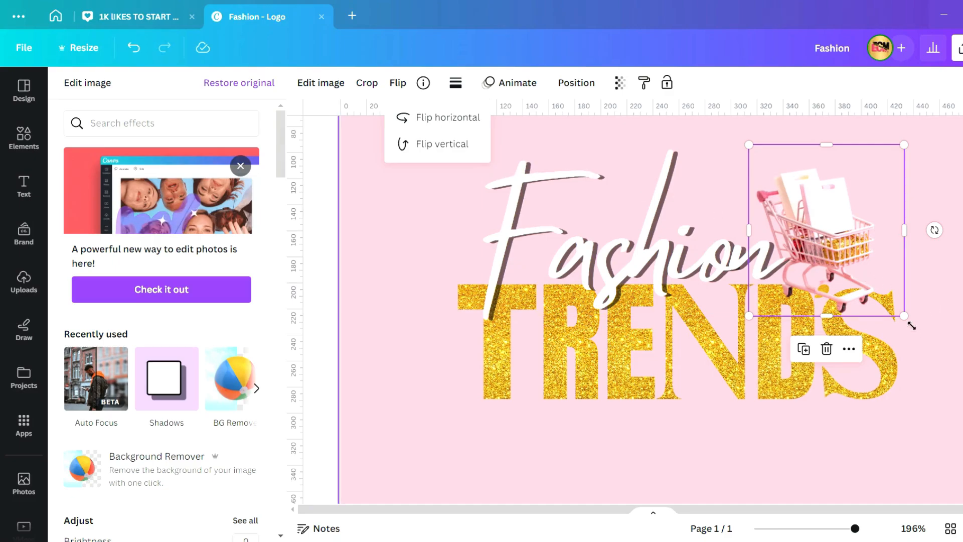
drag(905, 317, 895, 300)
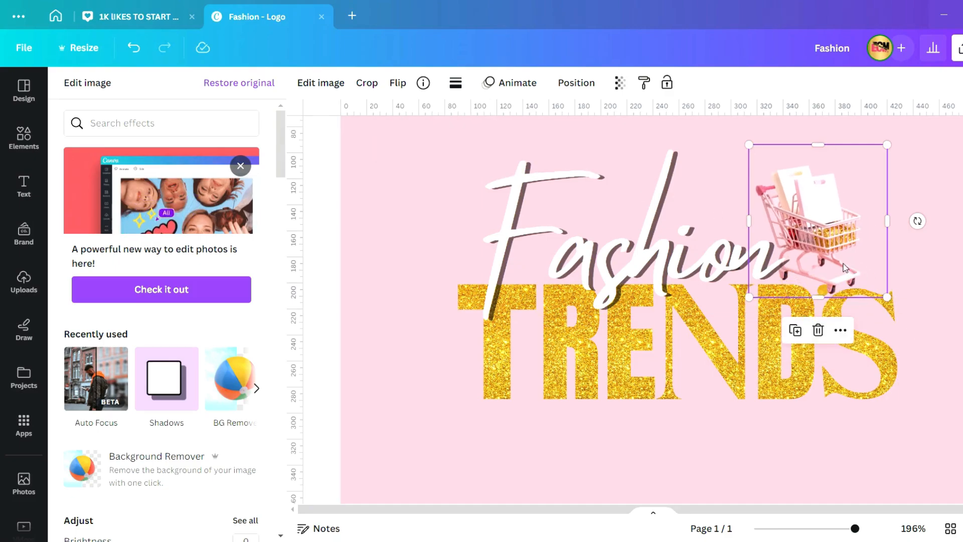
mouse_move(847, 267)
mouse_down()
mouse_move(868, 273)
mouse_move(858, 264)
mouse_up()
drag(844, 530, 839, 530)
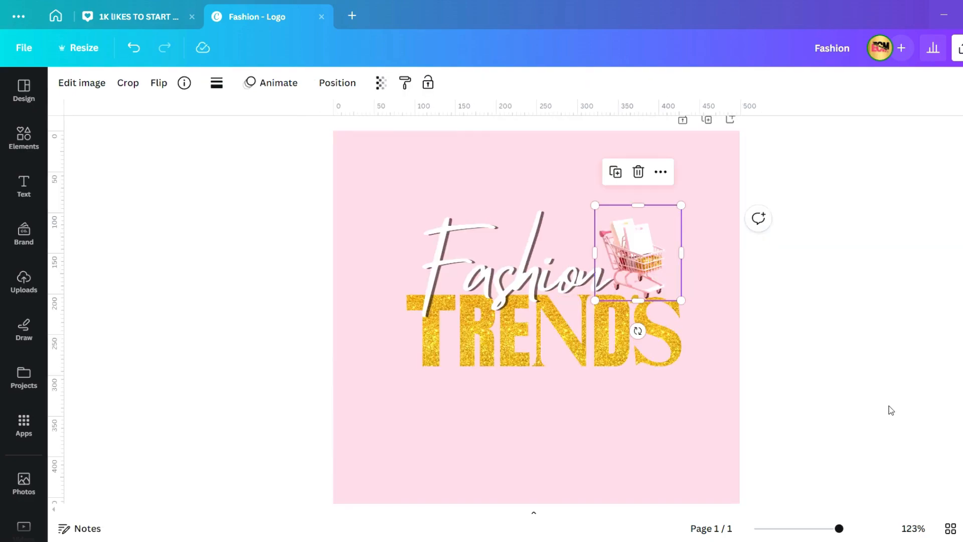
click(891, 410)
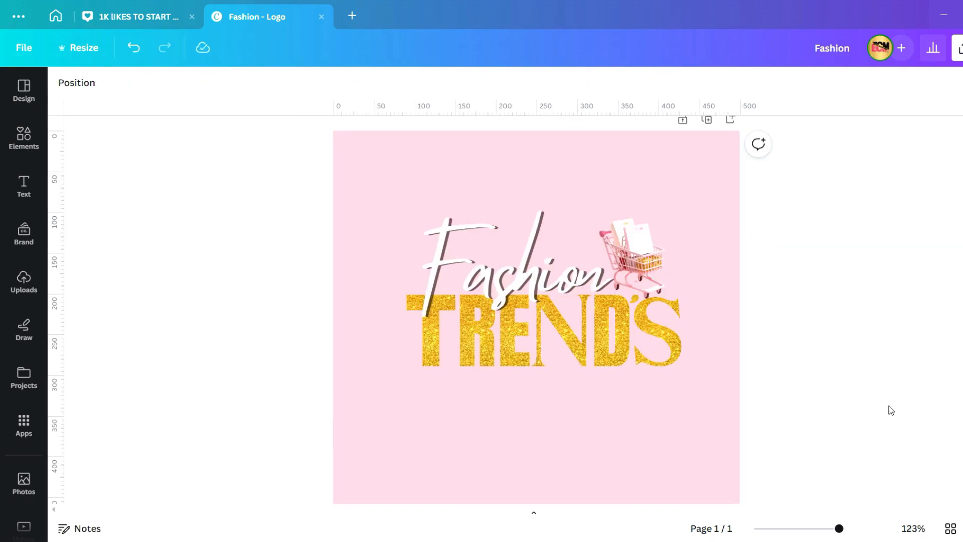
Move the shopping cart above the T of TREND'S and shift the Fashion text right to make room for it.
drag(655, 273, 490, 399)
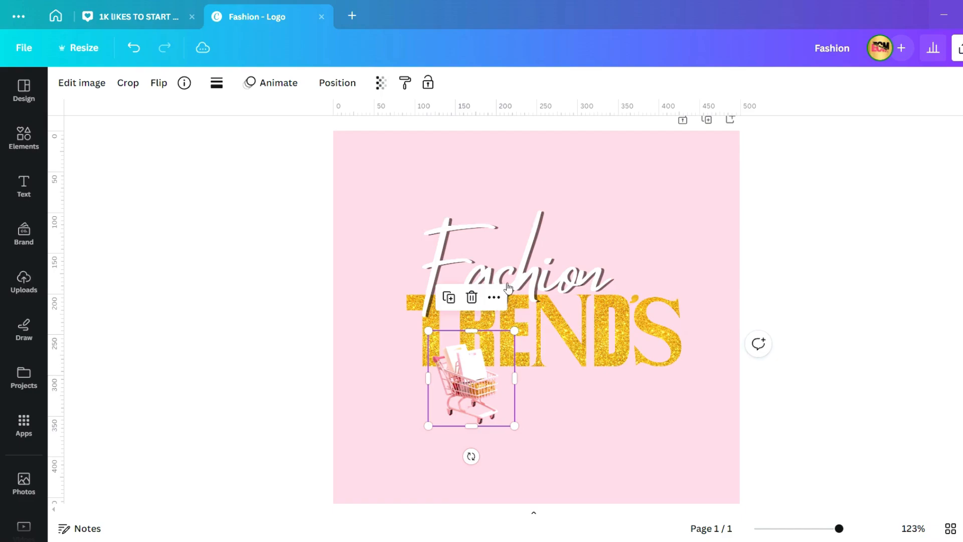
drag(513, 275, 570, 275)
drag(465, 396, 438, 273)
drag(591, 290, 589, 286)
Flip the shopping cart horizontally and position it above the T of TREND'S, just before the F of Fashion.
click(416, 260)
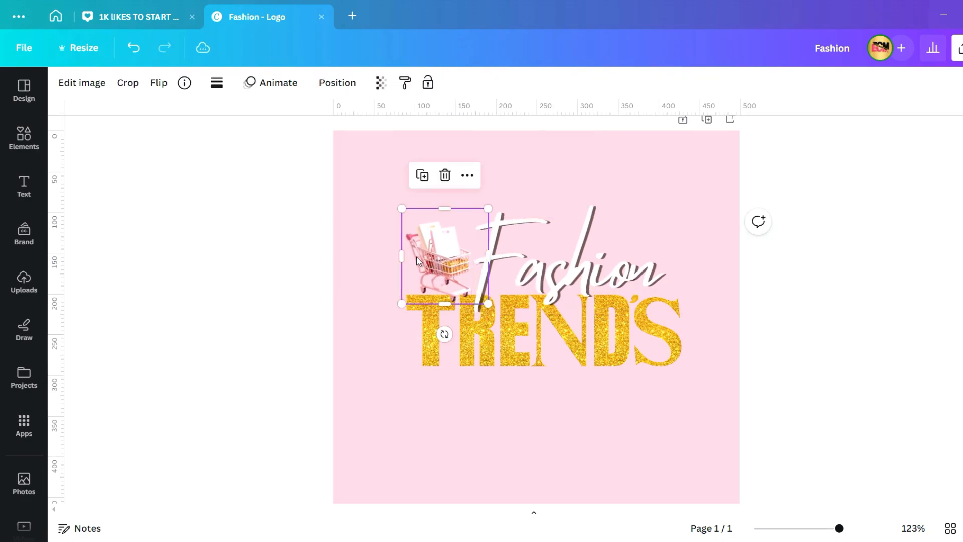
click(159, 84)
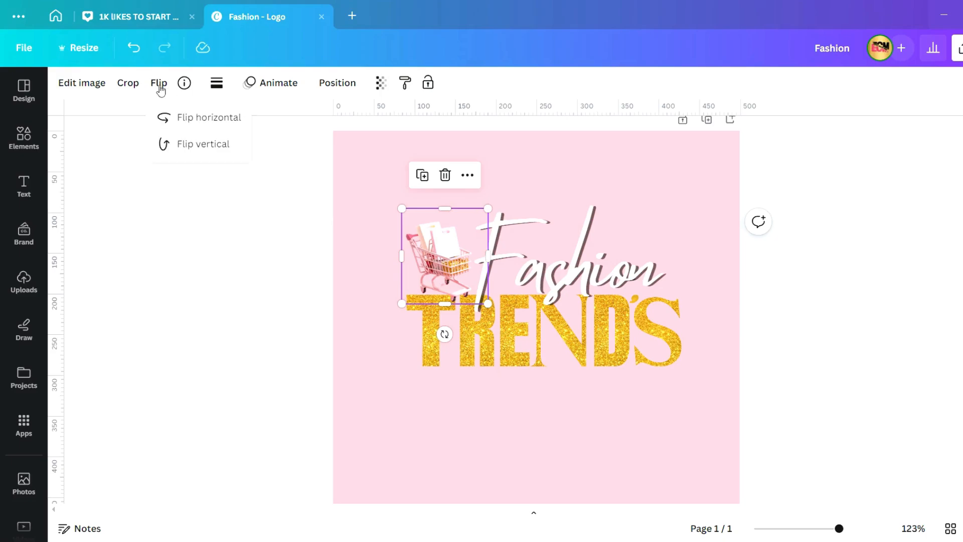
click(210, 121)
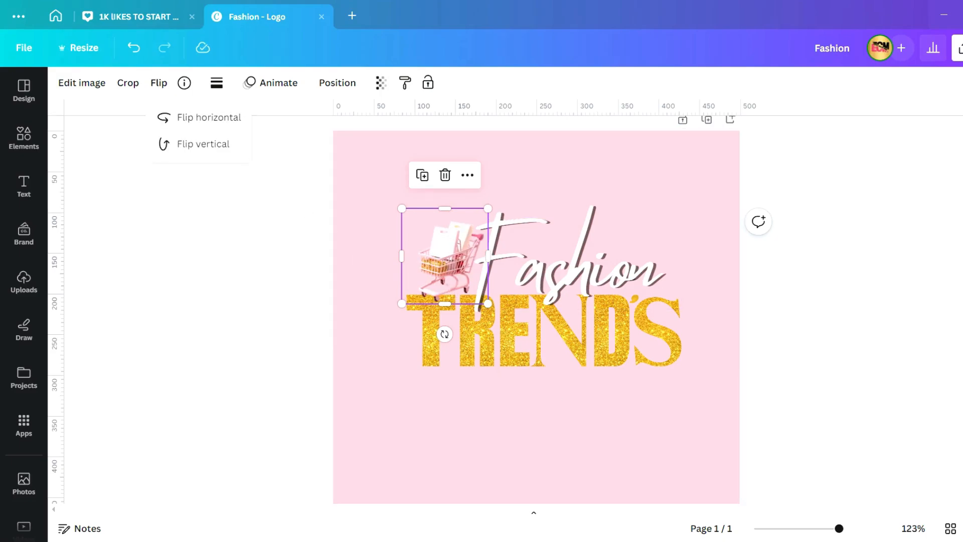
click(858, 528)
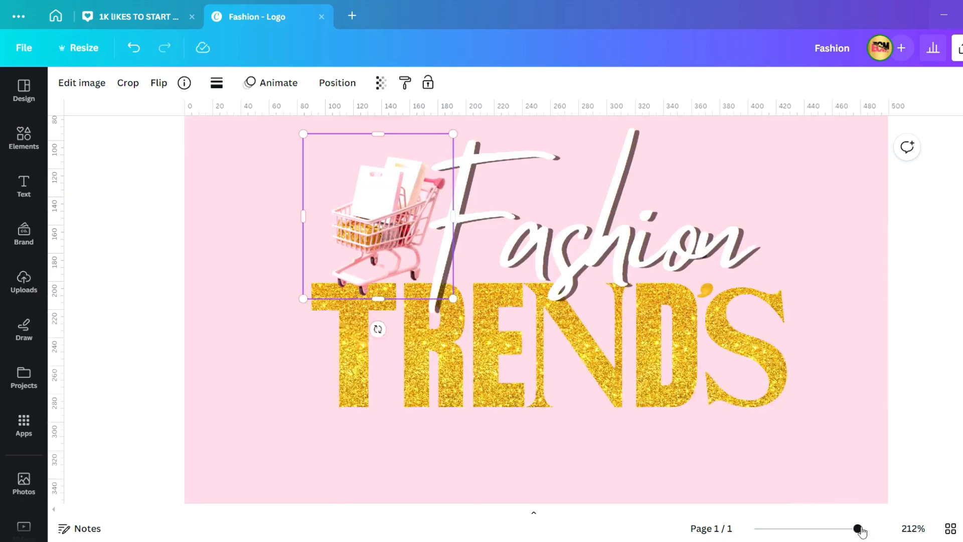
click(862, 343)
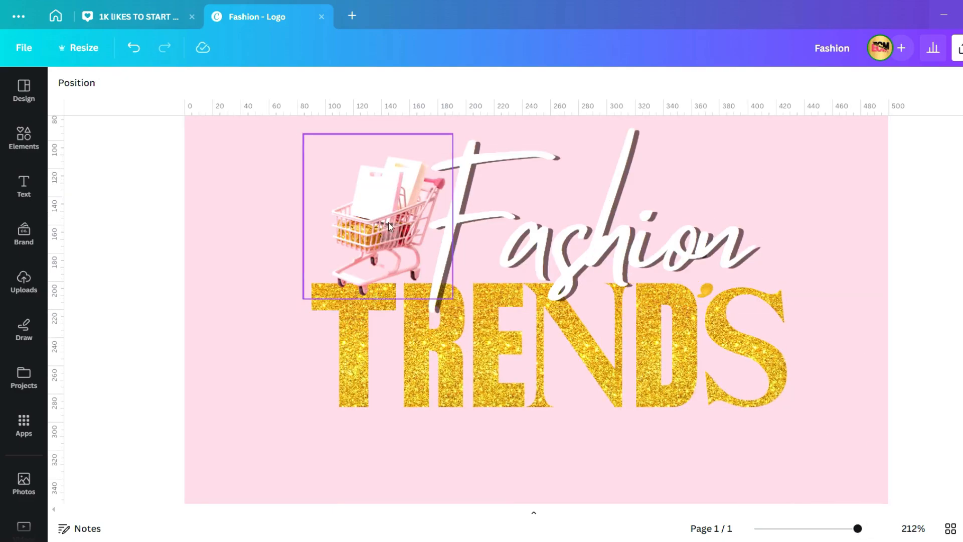
click(380, 236)
drag(379, 235, 374, 244)
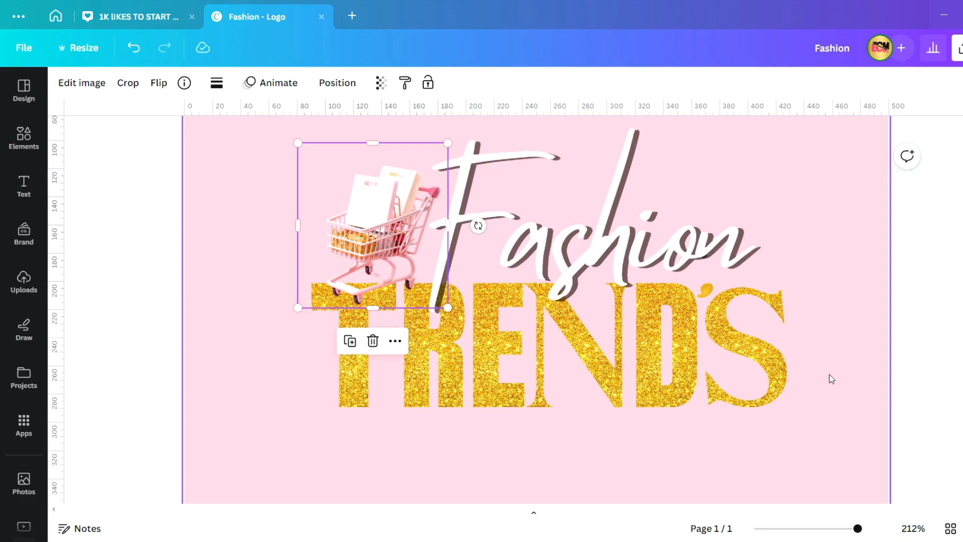
Apply a Backdrop shadow to the shopping cart image.
click(84, 83)
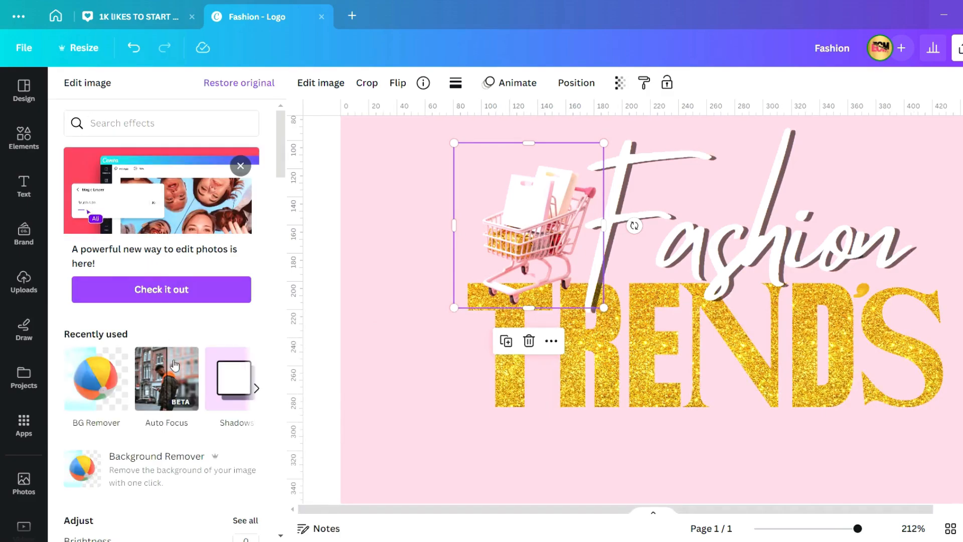
click(256, 389)
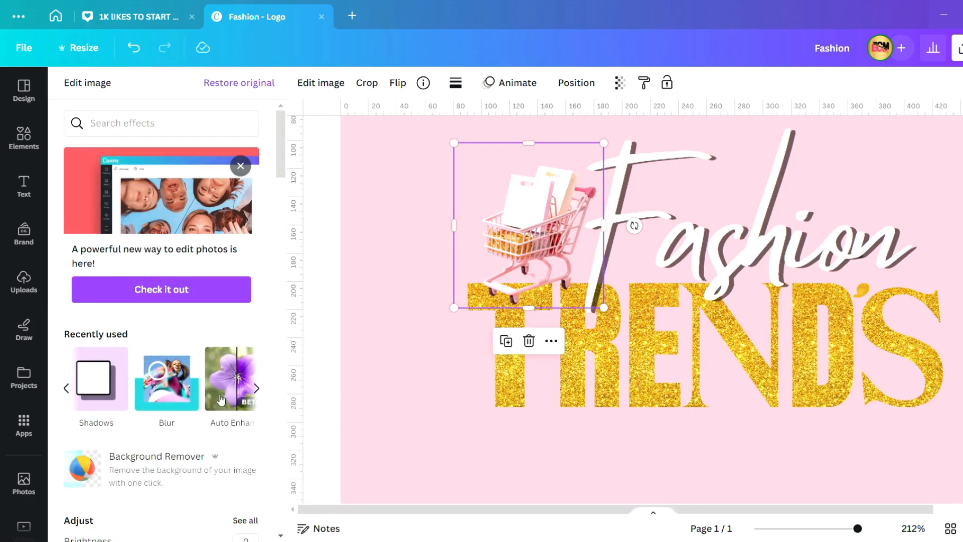
click(90, 386)
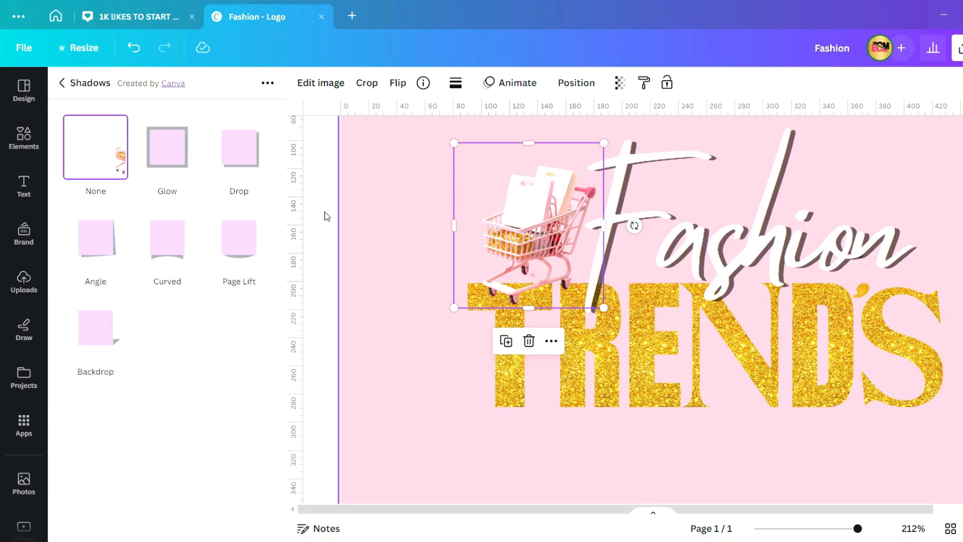
click(162, 259)
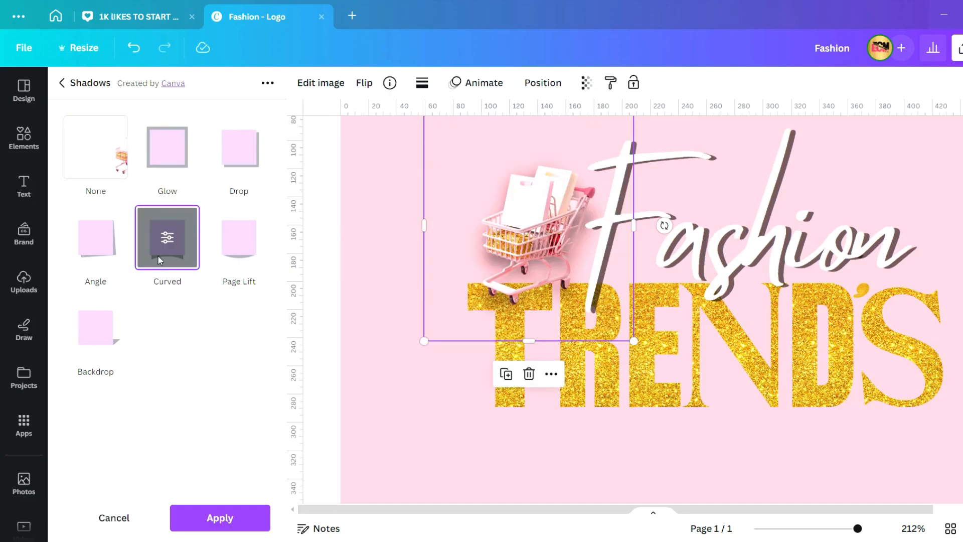
click(102, 319)
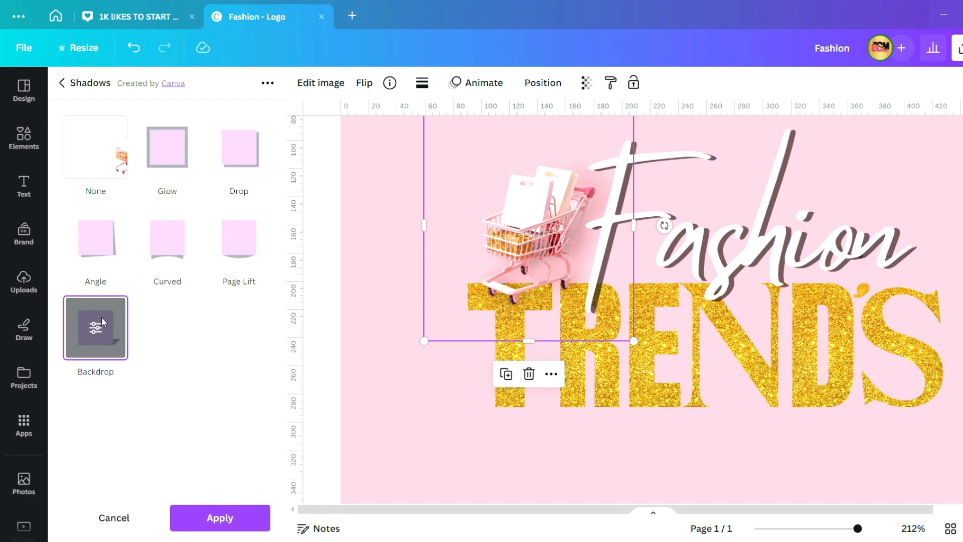
click(192, 510)
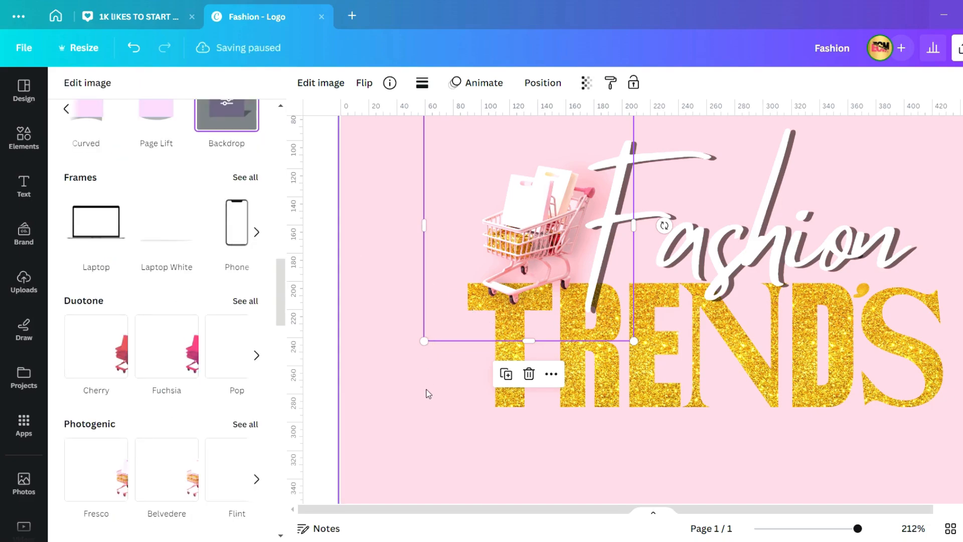
Apply the Photogenic Fresco filter to the shopping cart and nudge it slightly left above the T.
click(110, 488)
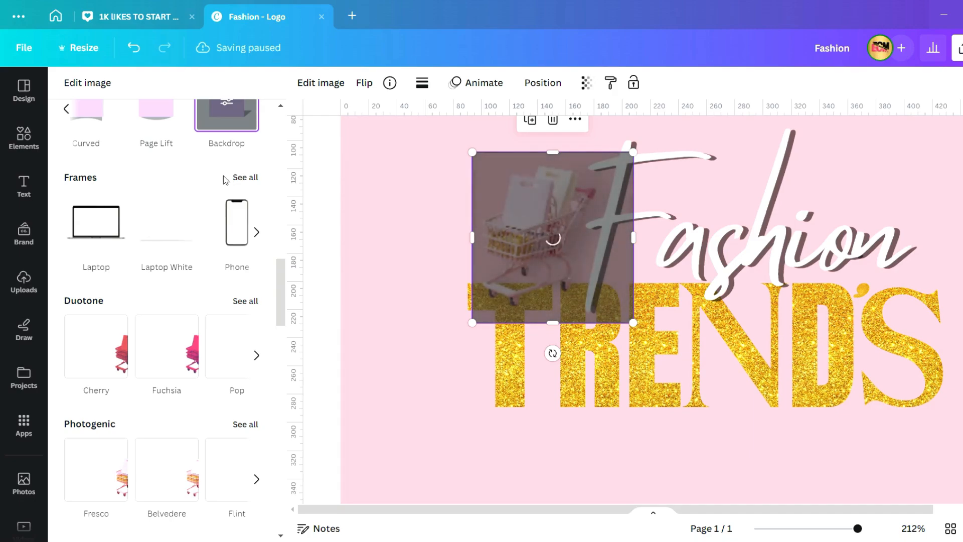
click(240, 426)
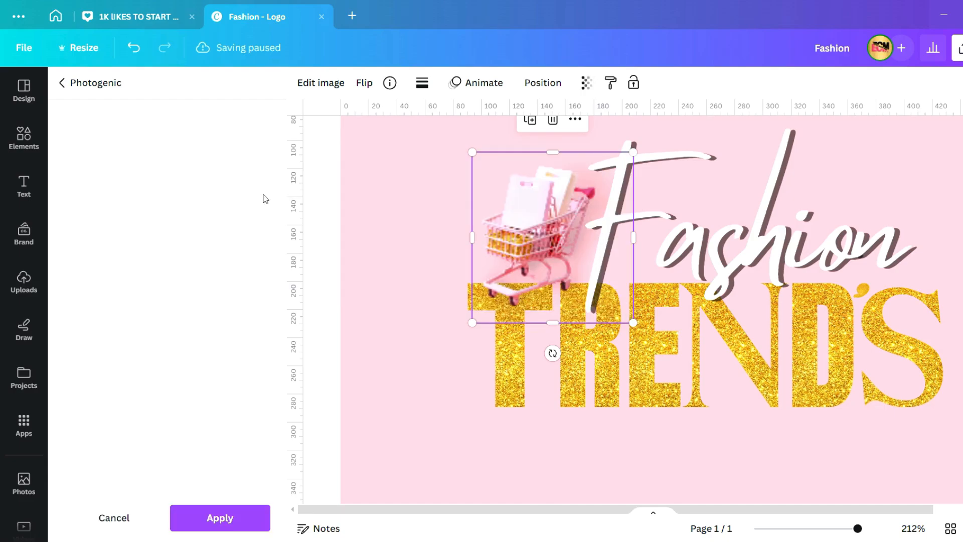
click(62, 83)
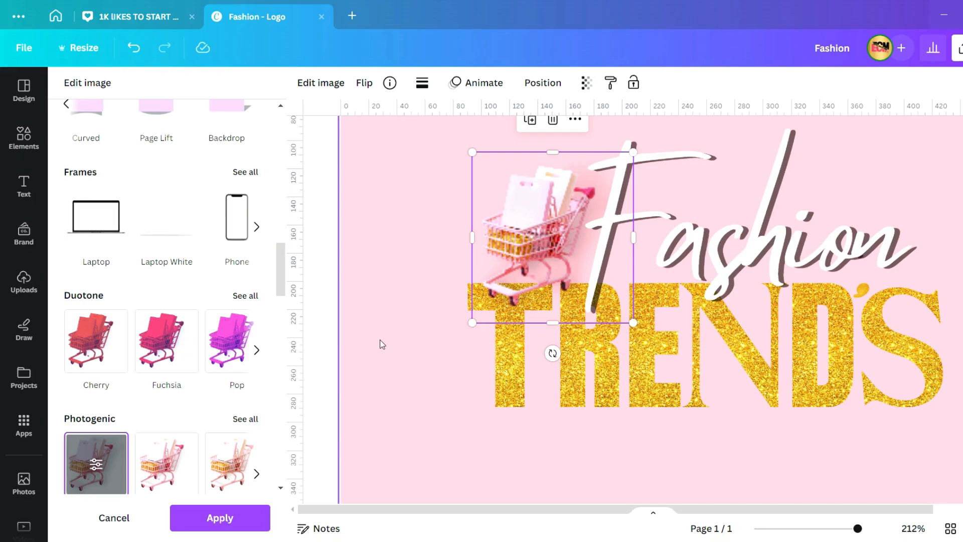
click(444, 328)
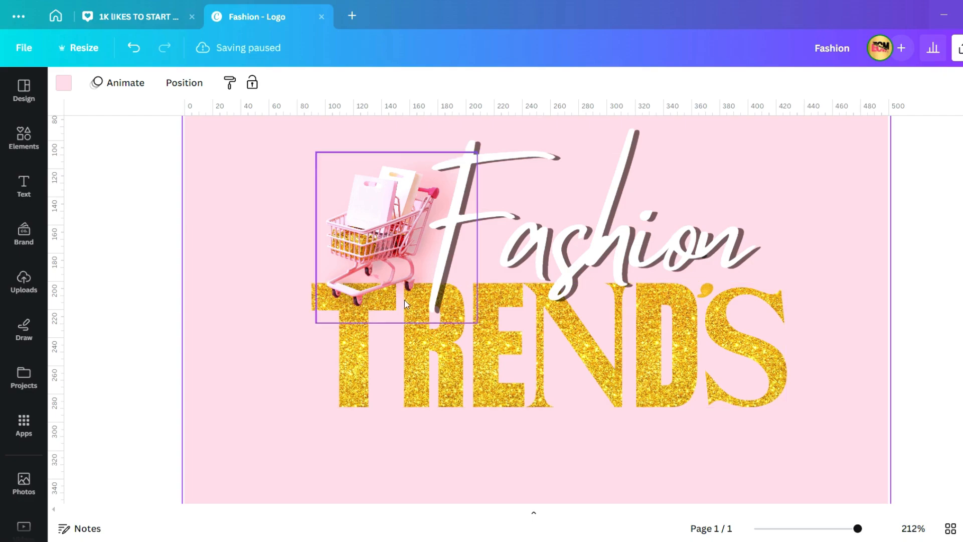
drag(402, 266, 396, 273)
click(243, 314)
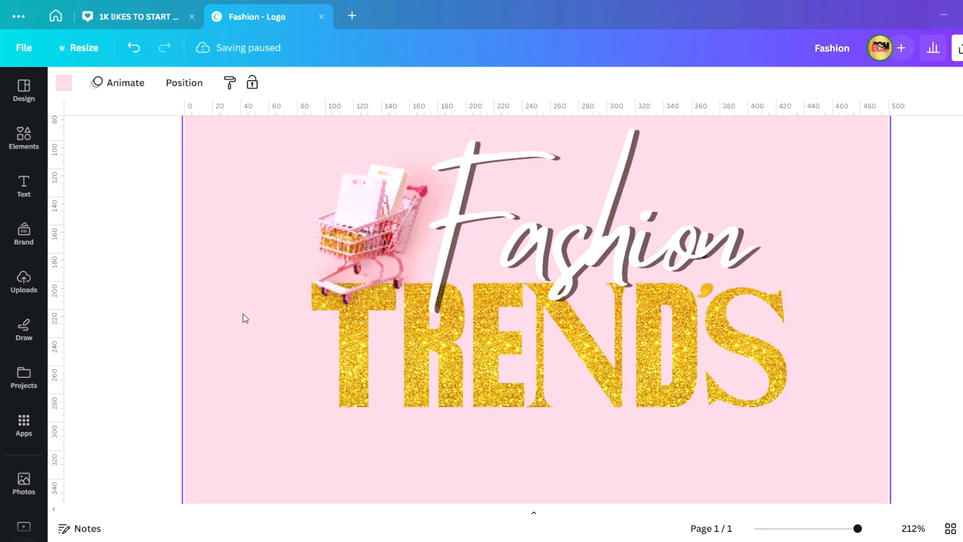
Change the page background to the dark maroon of the Stacked Cupcake Cups palette and nudge the shopping cart slightly right toward Fashion.
click(64, 83)
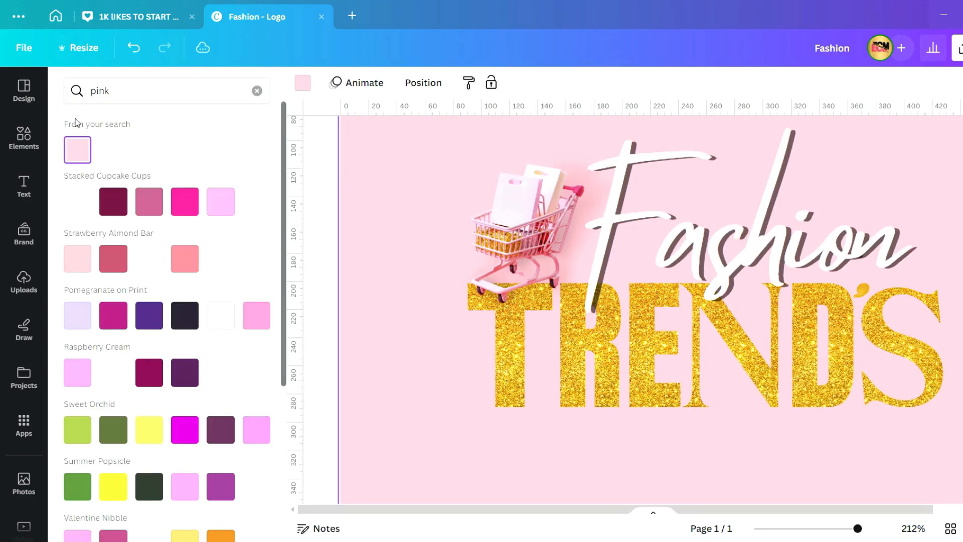
click(117, 202)
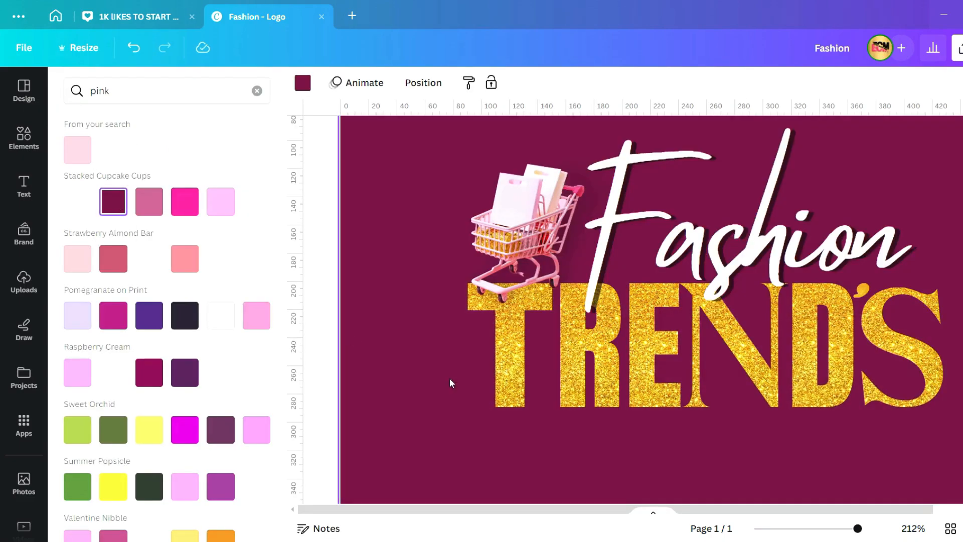
click(842, 530)
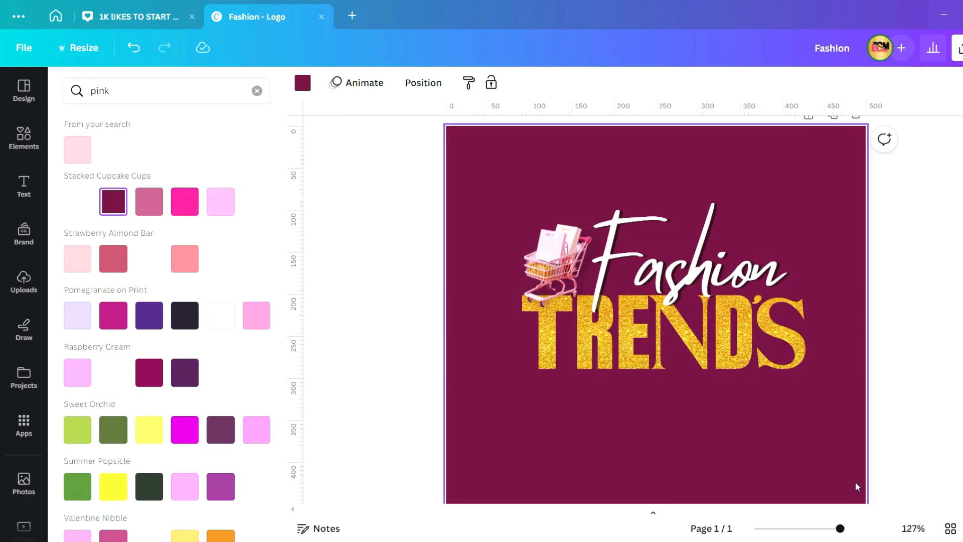
click(901, 419)
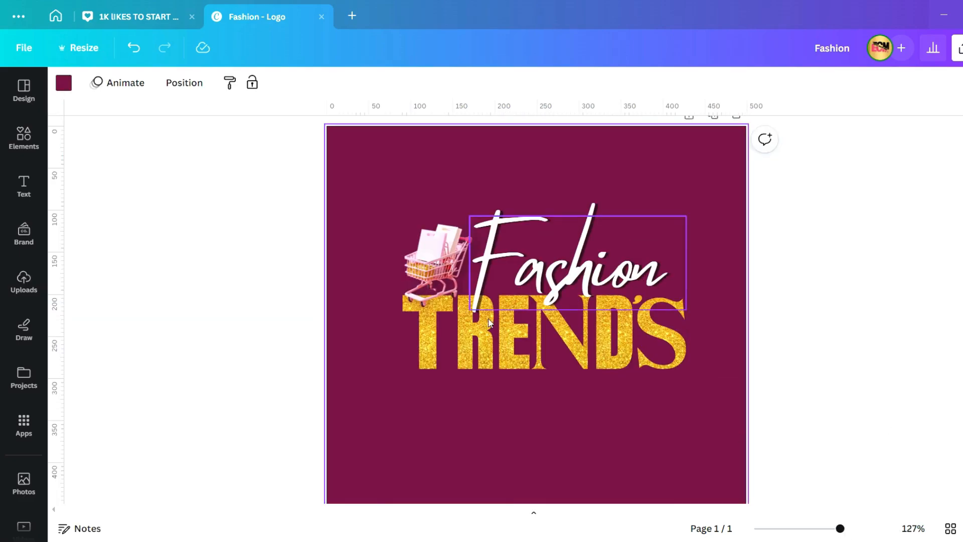
drag(457, 277, 462, 279)
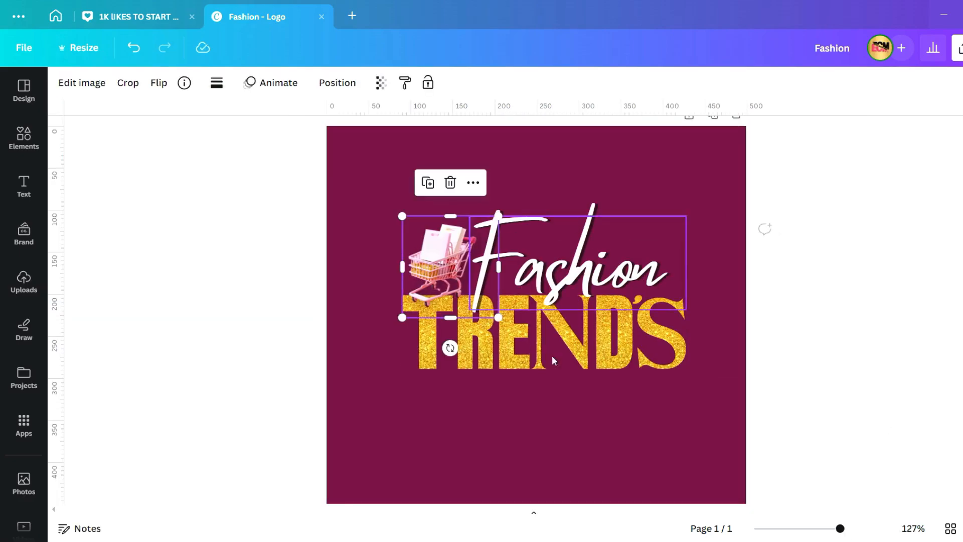
click(618, 411)
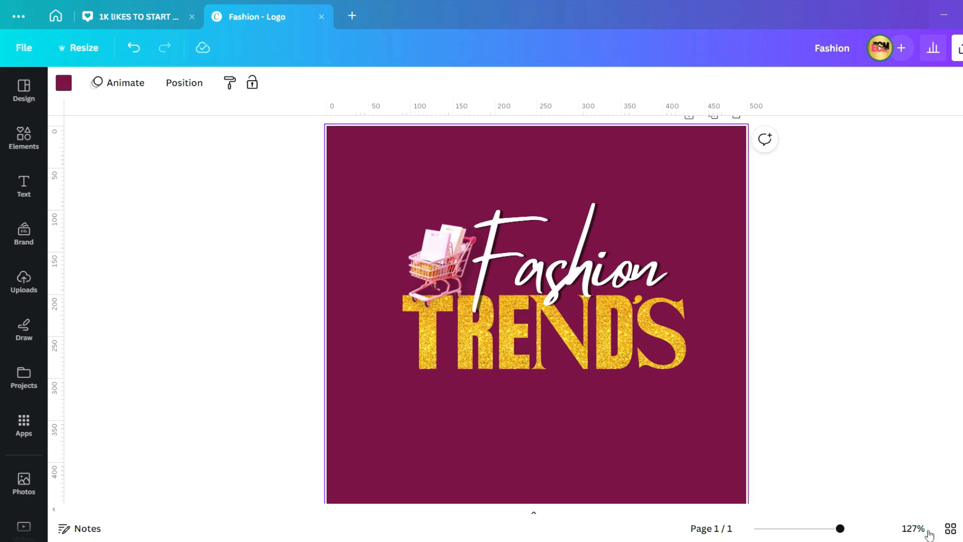
Add a second page after the logo page and search the elements for "shopping".
click(829, 531)
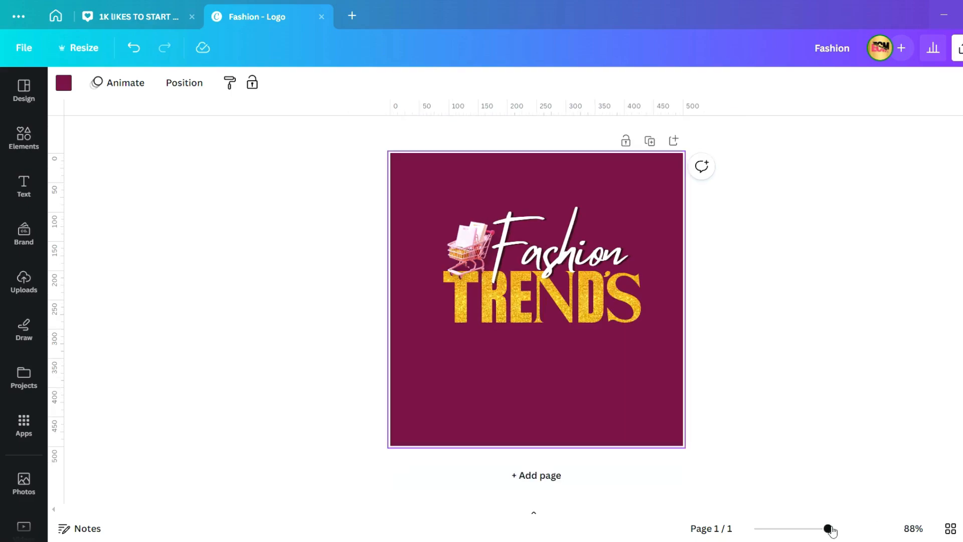
click(603, 483)
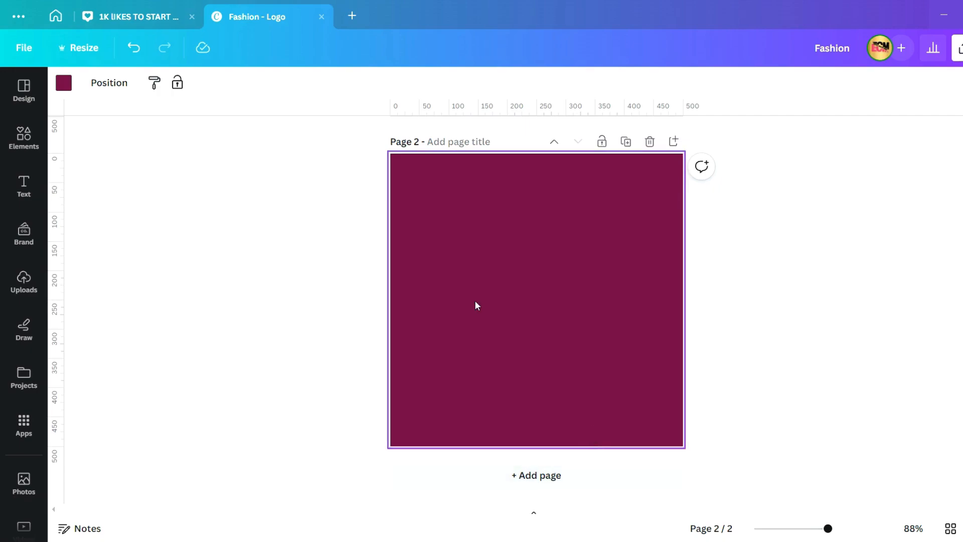
click(35, 142)
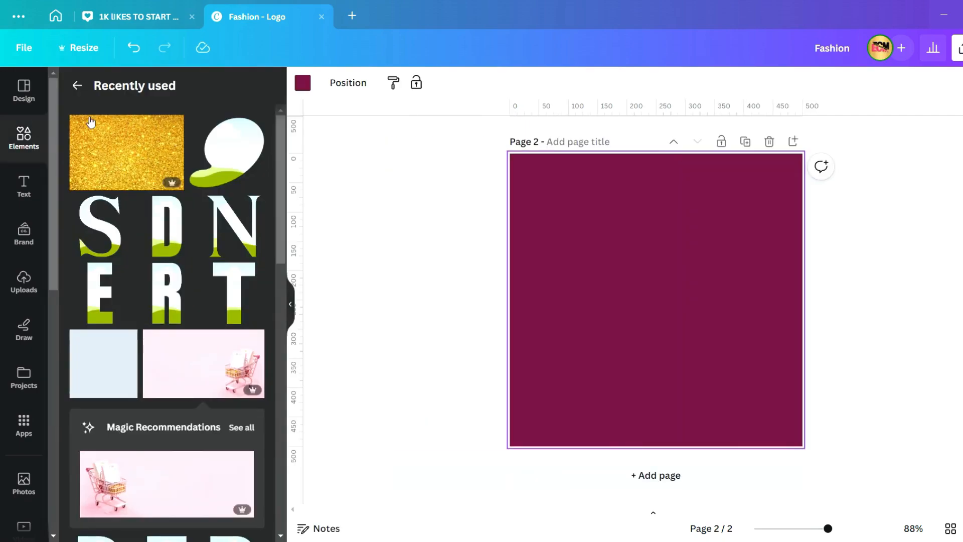
click(118, 98)
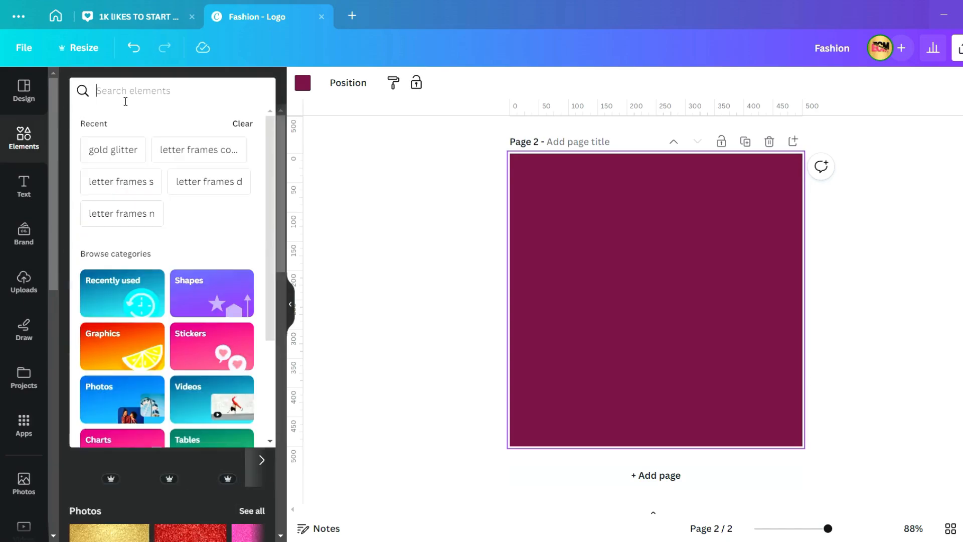
text(shoppinh)
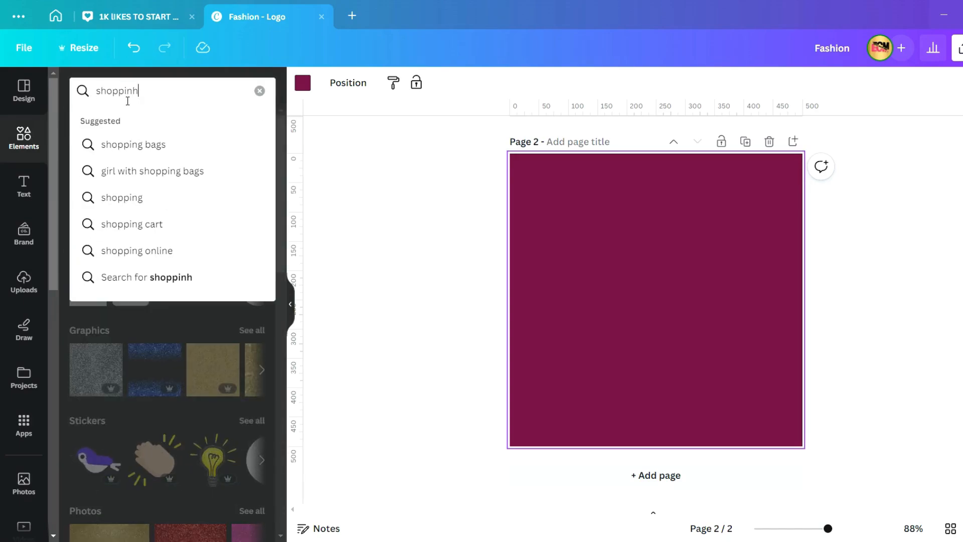
key(BackSpace)
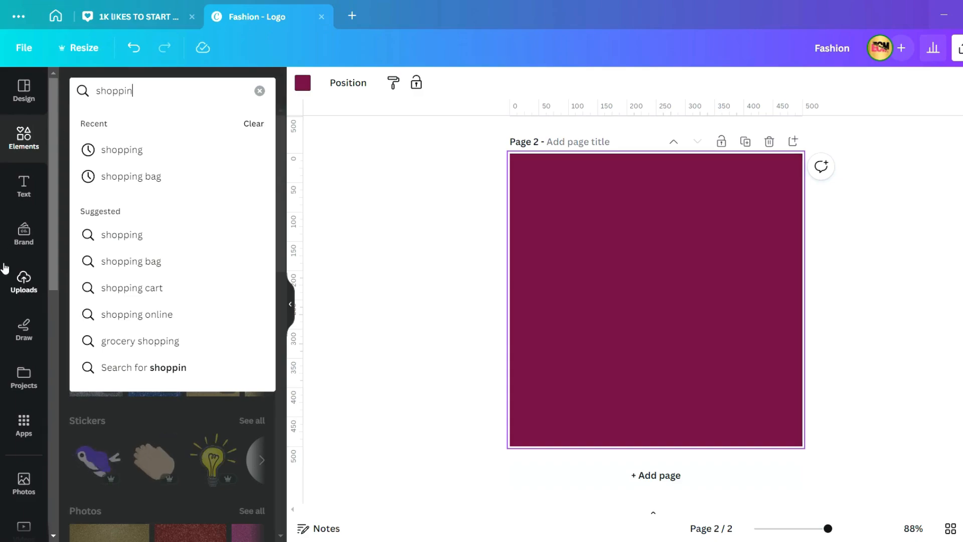
text(g)
key(Return)
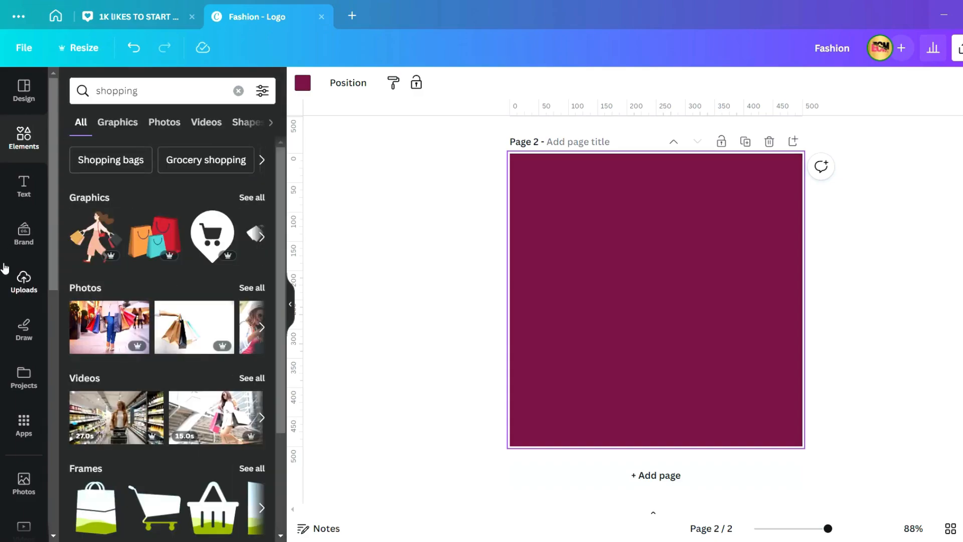
Fill page 2 with the photo of the woman in a dark red coat holding shopping bags and make it partly transparent.
click(252, 288)
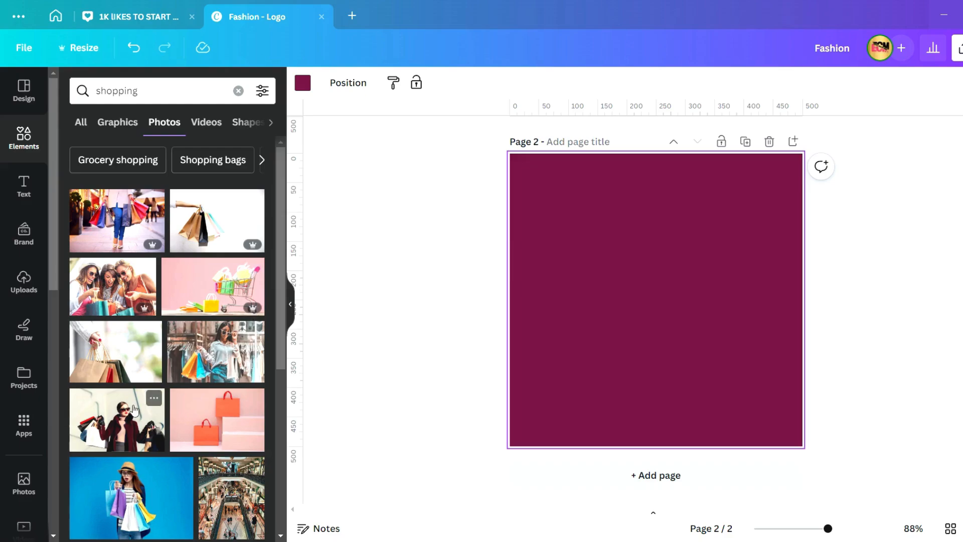
drag(114, 423, 514, 292)
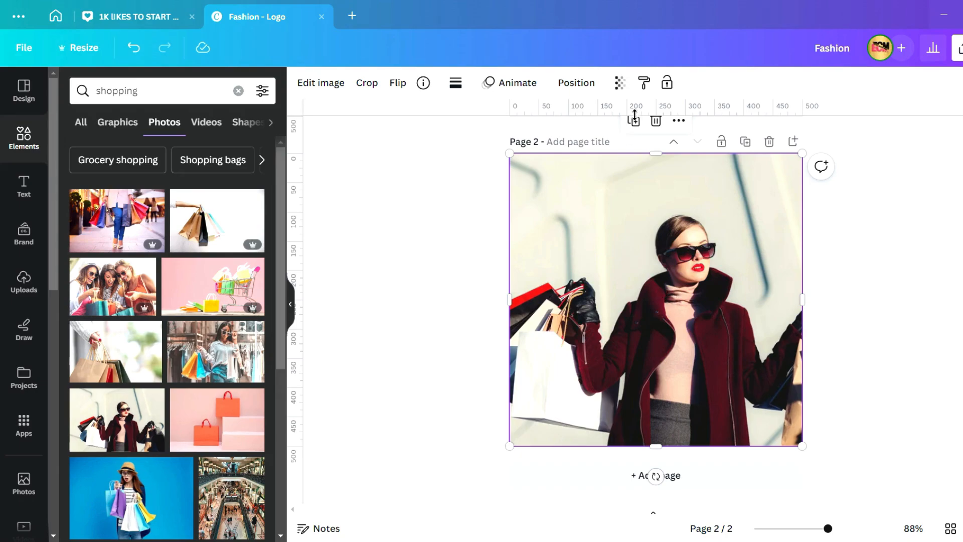
click(620, 83)
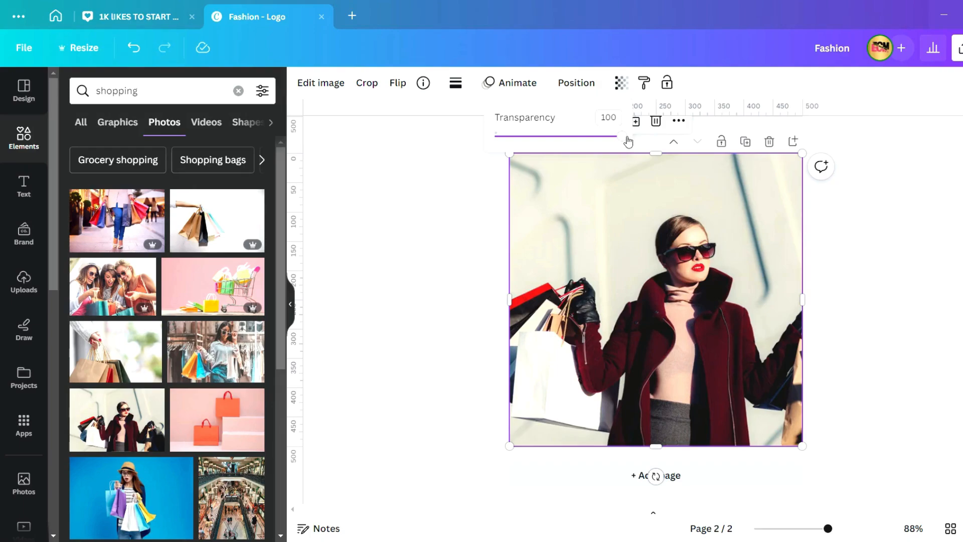
drag(626, 140, 567, 147)
click(882, 258)
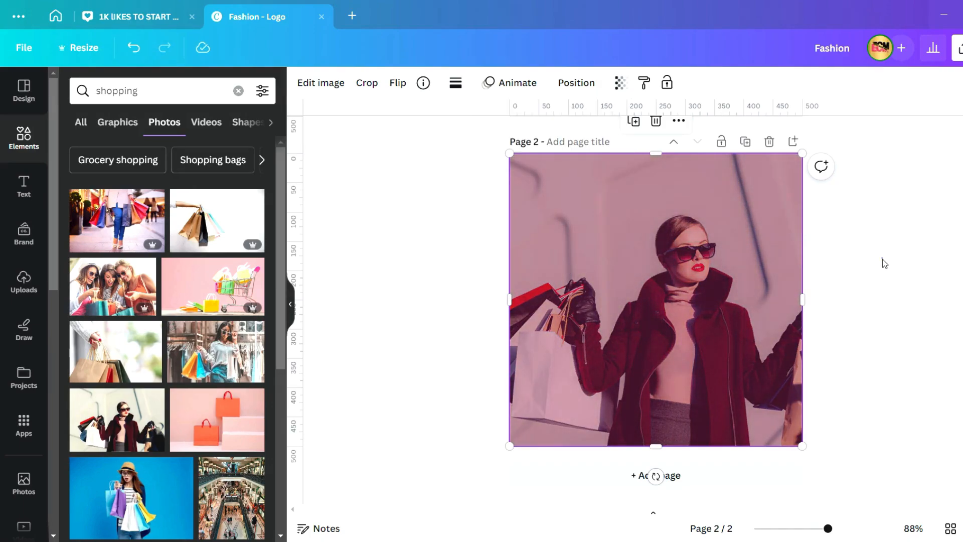
click(883, 261)
scroll(886, 270, up, 3)
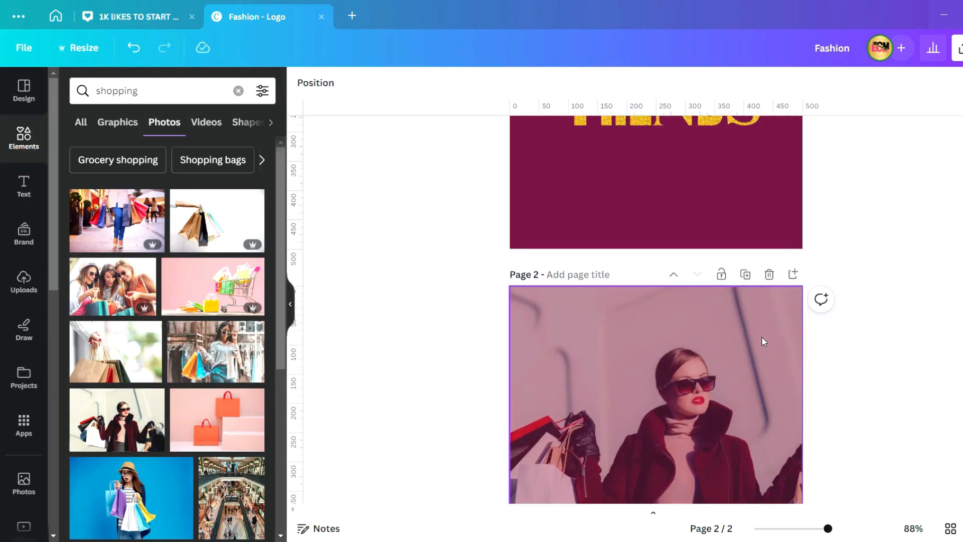
Group the shopping cart, Fashion and TREND'S on page 1 and place a duplicate of the group on page 2.
scroll(703, 279, up, 3)
drag(573, 298, 717, 191)
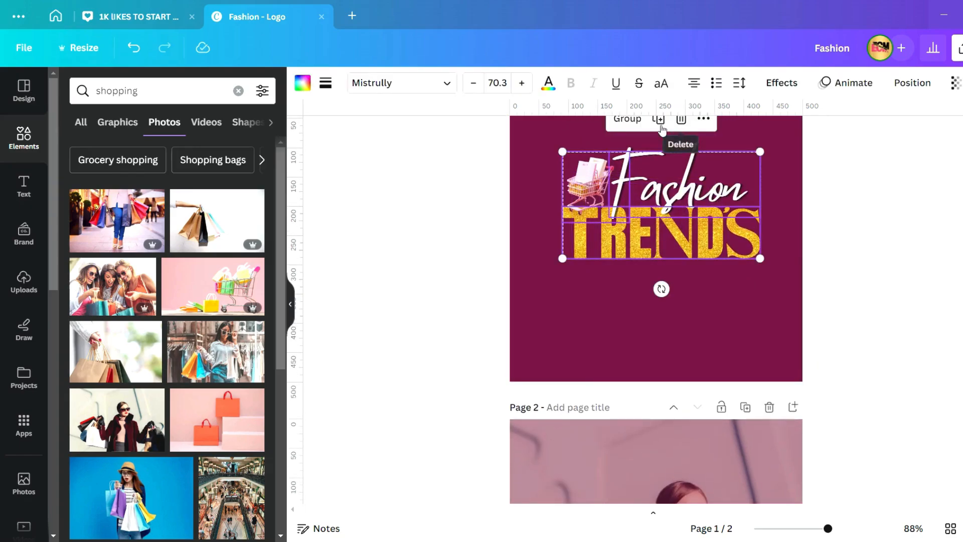
click(632, 123)
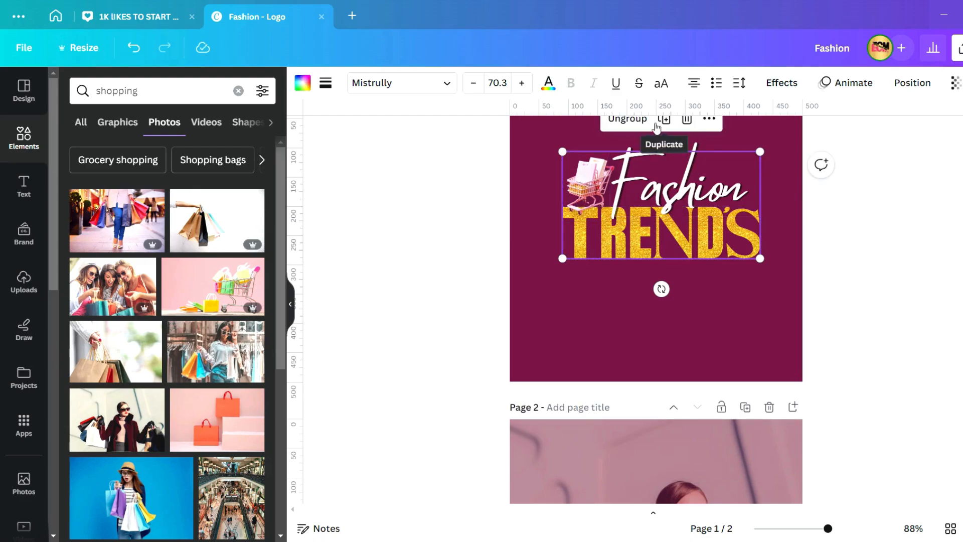
click(664, 118)
drag(678, 152, 712, 510)
scroll(774, 379, down, 3)
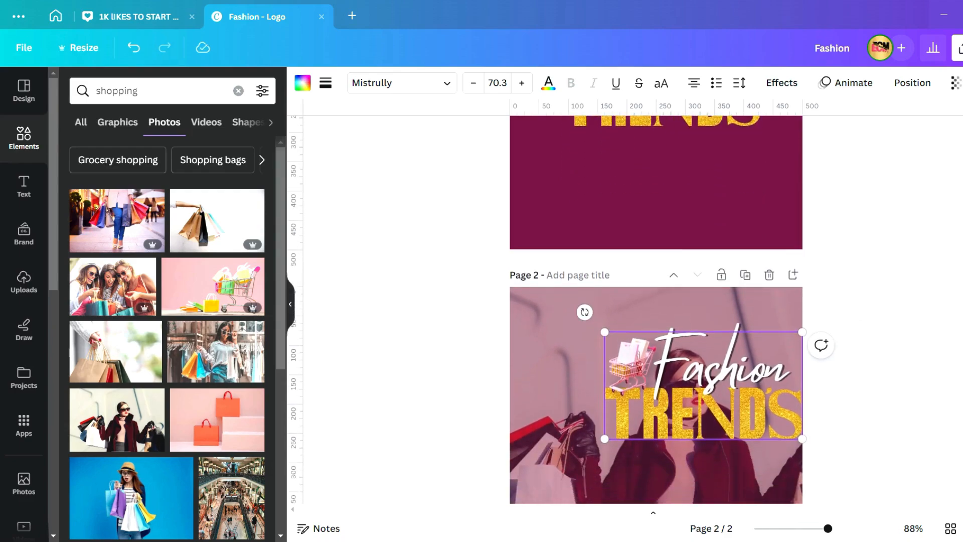
Position the logo copy on page 2 just below the woman's face, over her torso.
drag(759, 366, 716, 451)
scroll(716, 452, down, 1)
scroll(718, 343, down, 1)
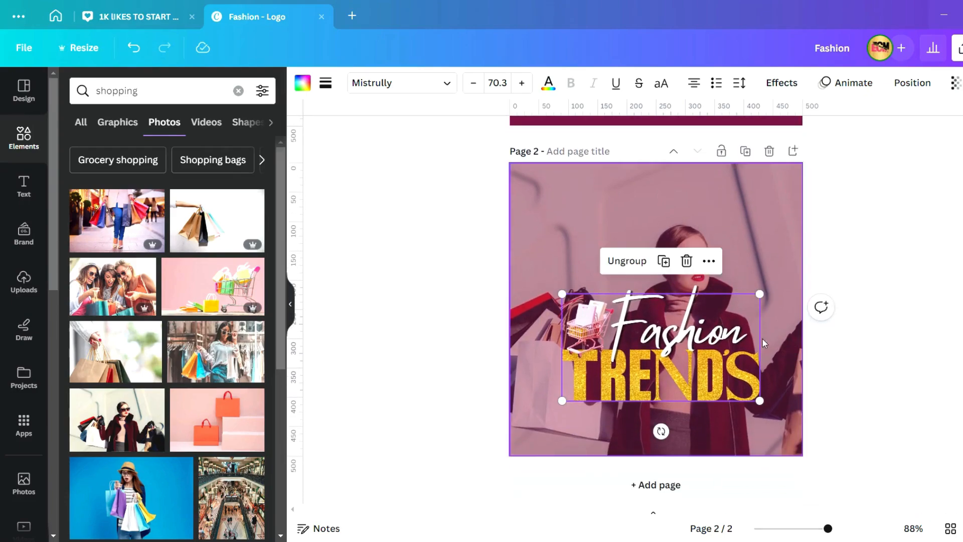
drag(717, 343, 731, 328)
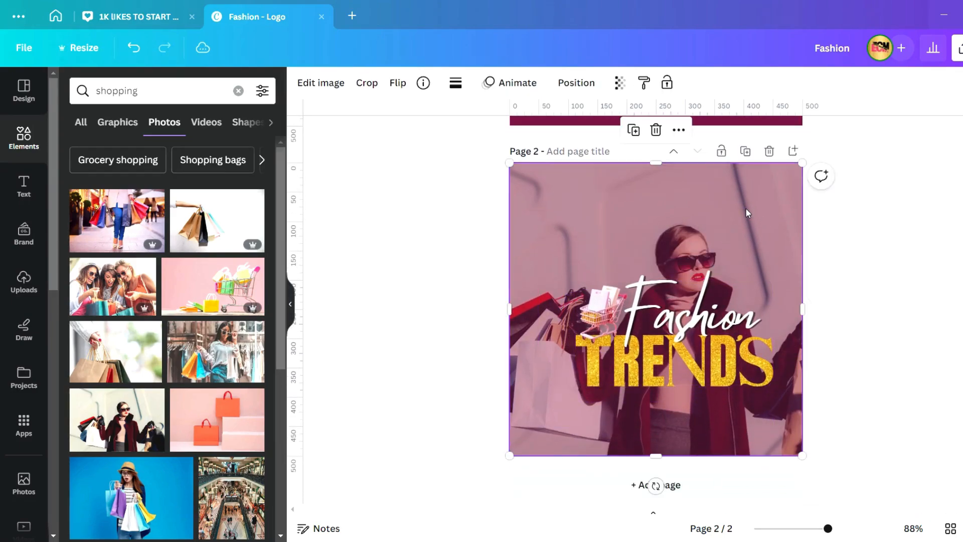
Shift the page 2 photo left within its crop to show the bags in her other hand, and move the logo slightly down and left.
double_click(745, 207)
drag(746, 208, 647, 198)
click(246, 512)
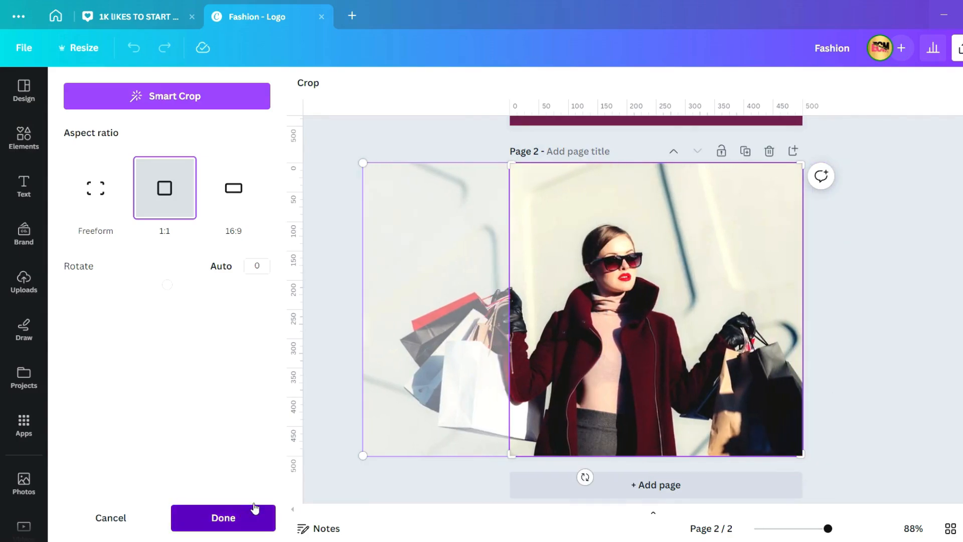
click(693, 328)
drag(693, 328, 683, 347)
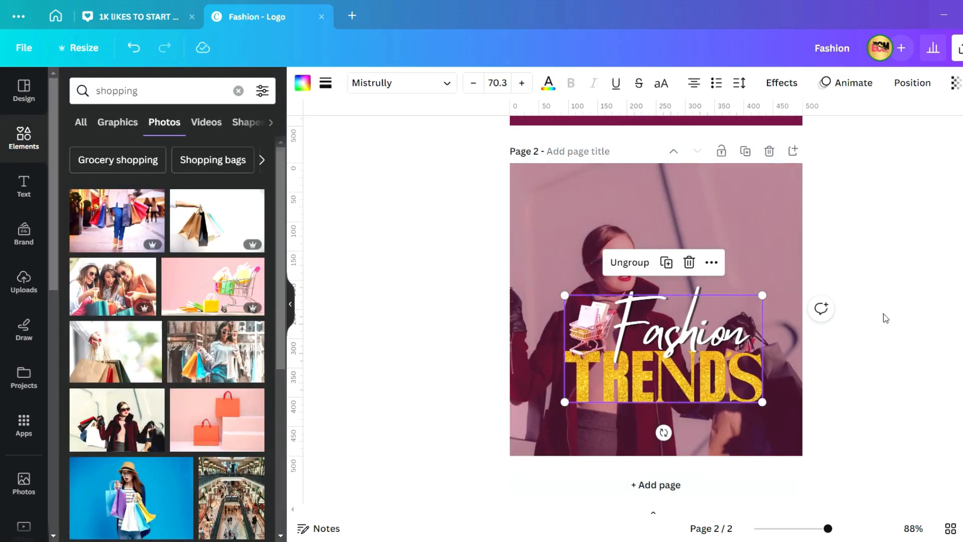
click(887, 320)
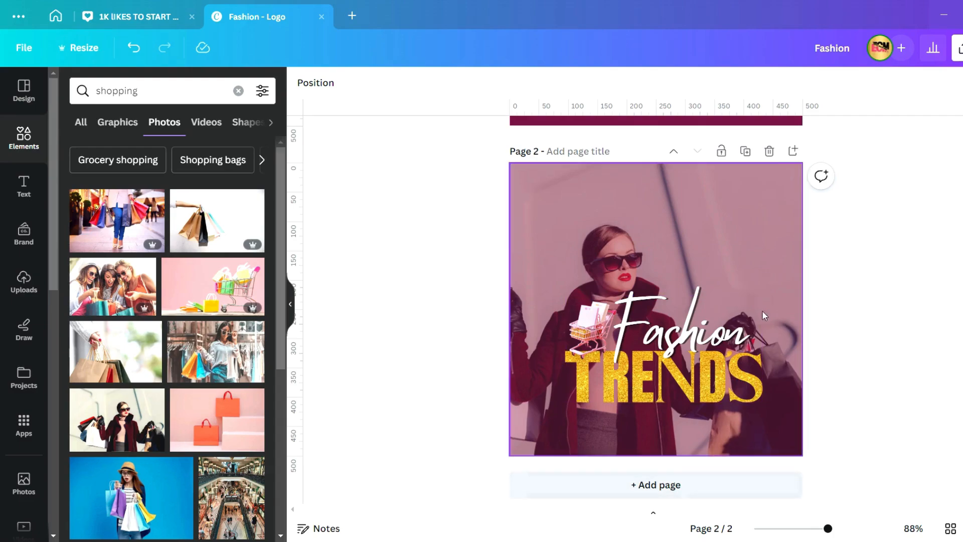
Duplicate page 2 and delete the background photo from the new page 3.
click(756, 150)
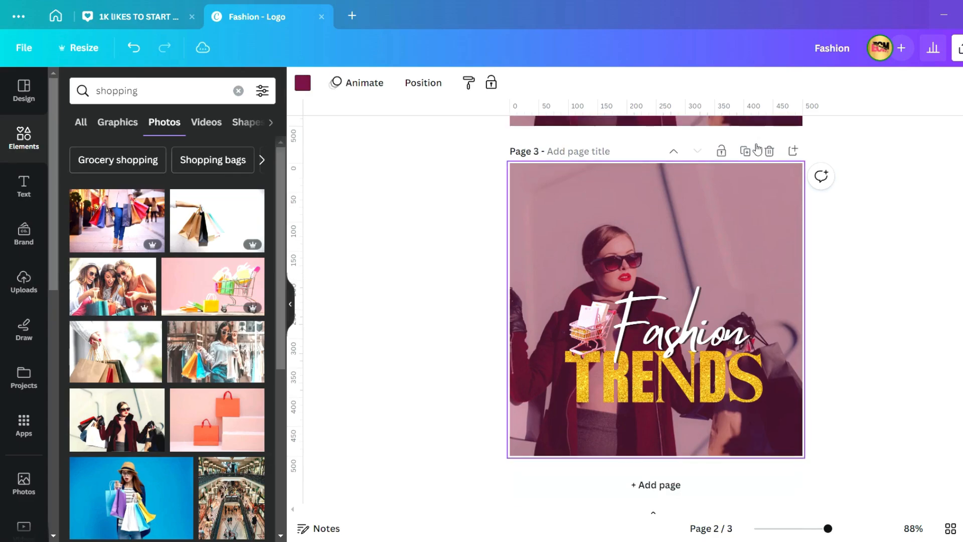
click(751, 233)
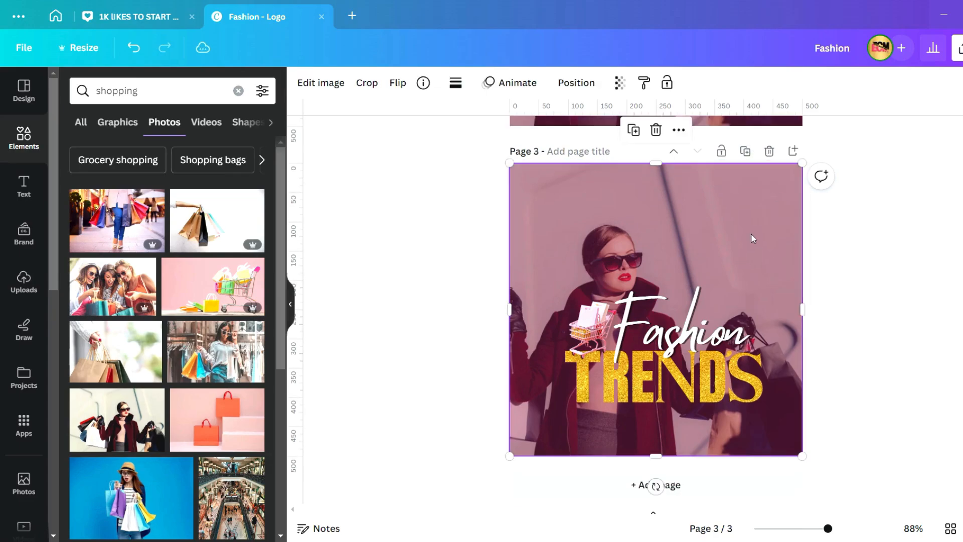
click(655, 129)
click(681, 181)
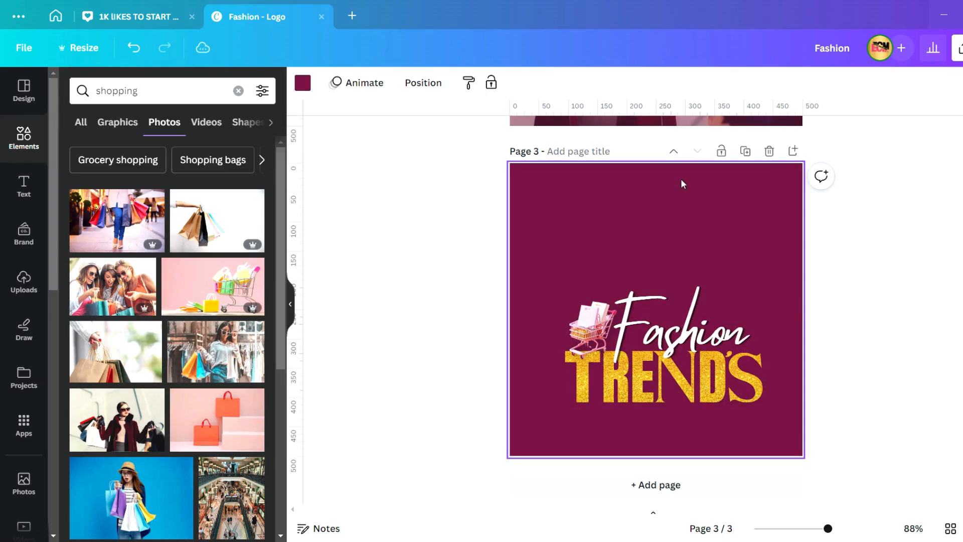
Change page 3's background to the near-black colour of the Pomegranate on Print palette and move the logo up to the page's middle.
click(302, 83)
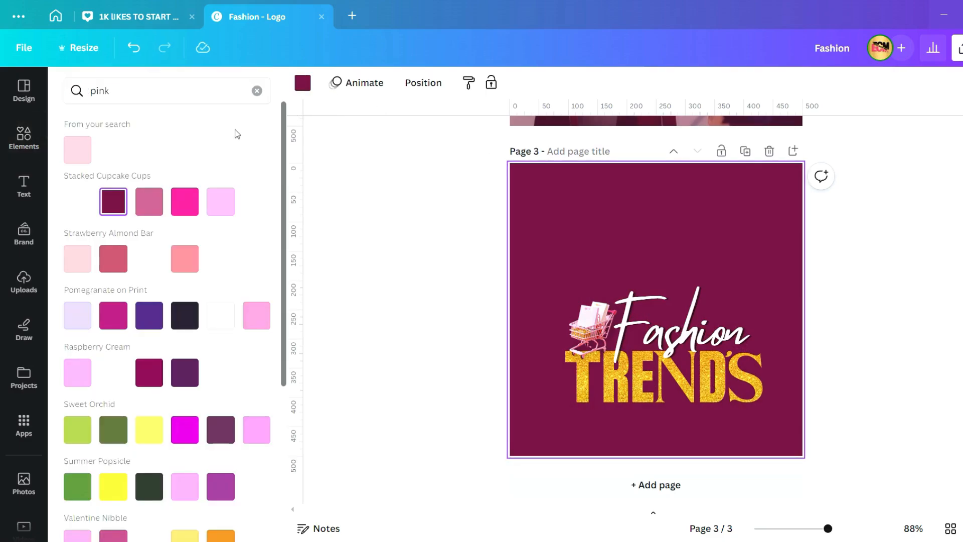
click(187, 315)
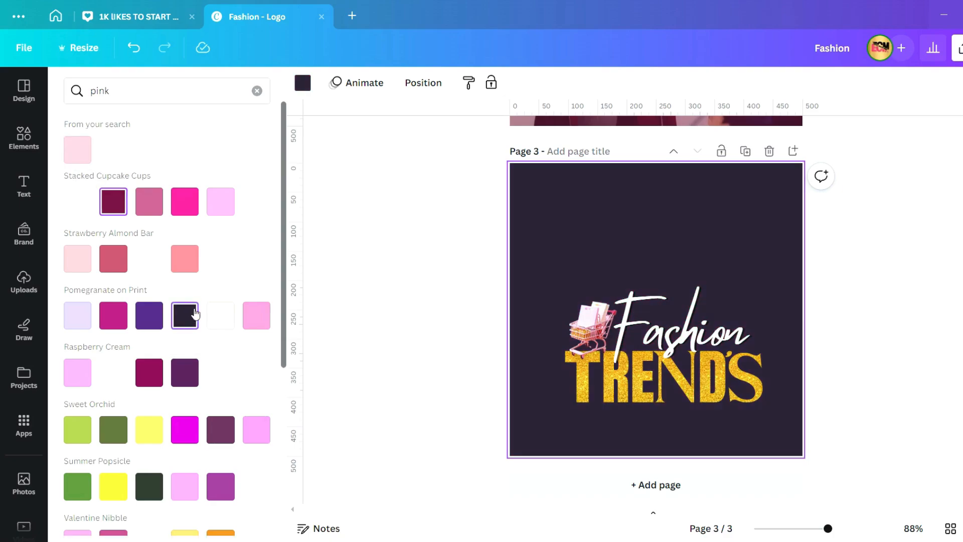
drag(654, 396, 646, 352)
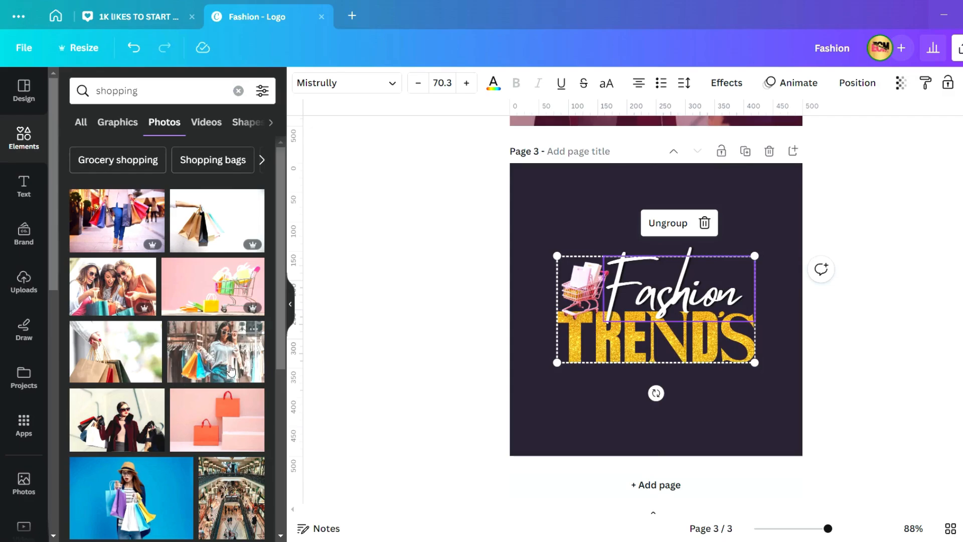
Fill page 3 with the photo of the woman in a white shirt lowering her sunglasses and send it behind the logo.
drag(254, 330, 521, 273)
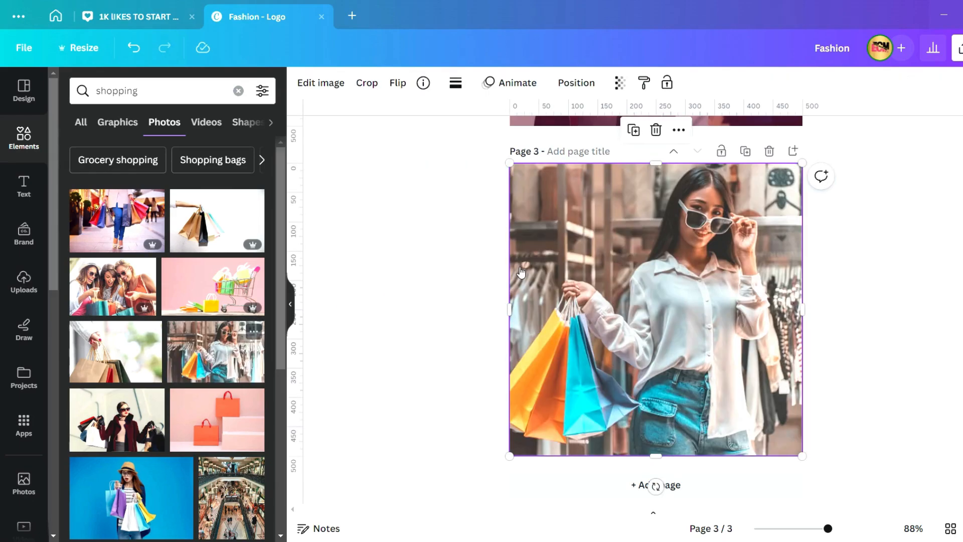
click(577, 83)
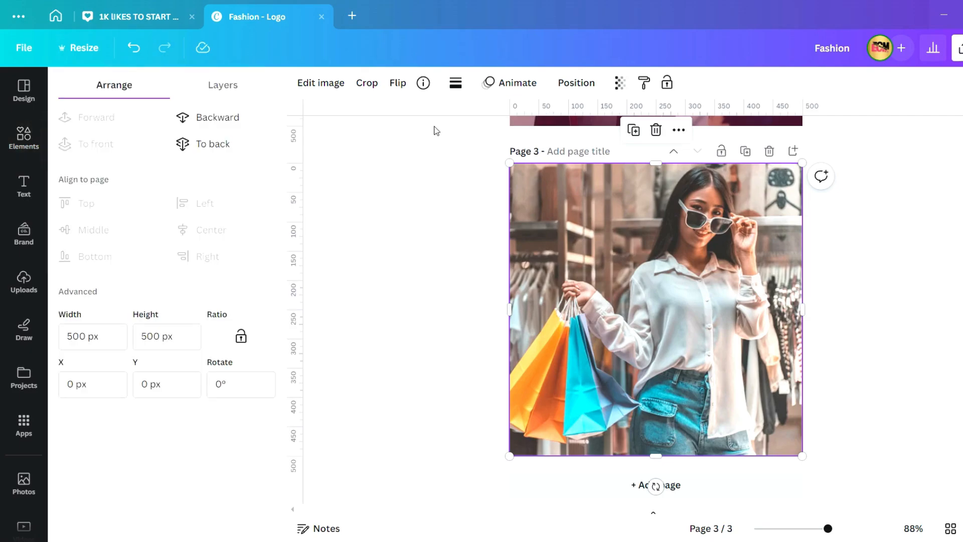
click(228, 144)
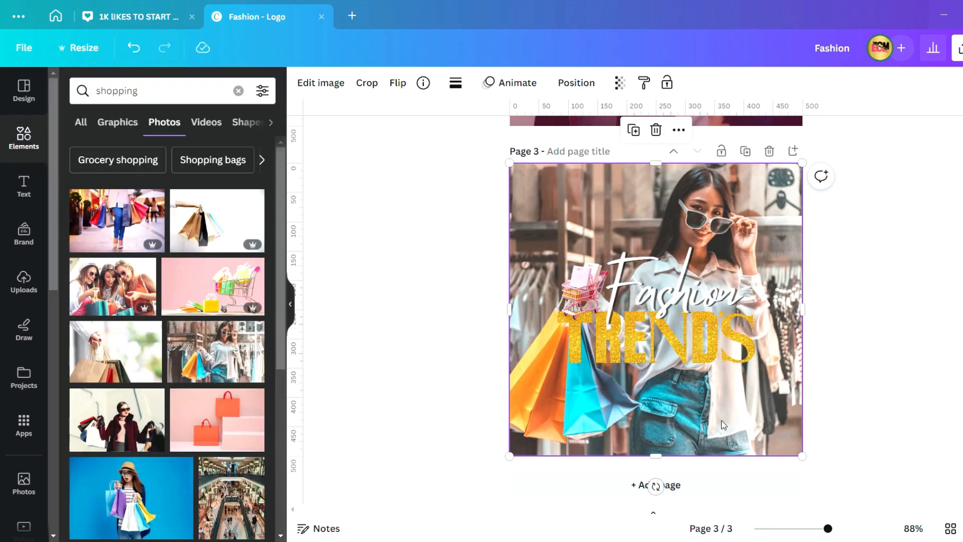
Set the transparency of page 3's shopping photo to 37.
click(621, 83)
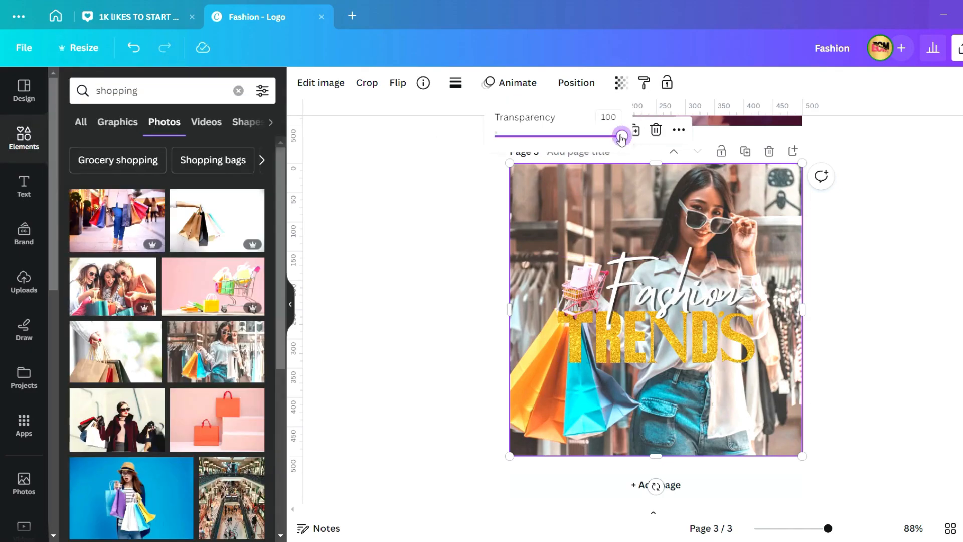
drag(625, 134, 544, 144)
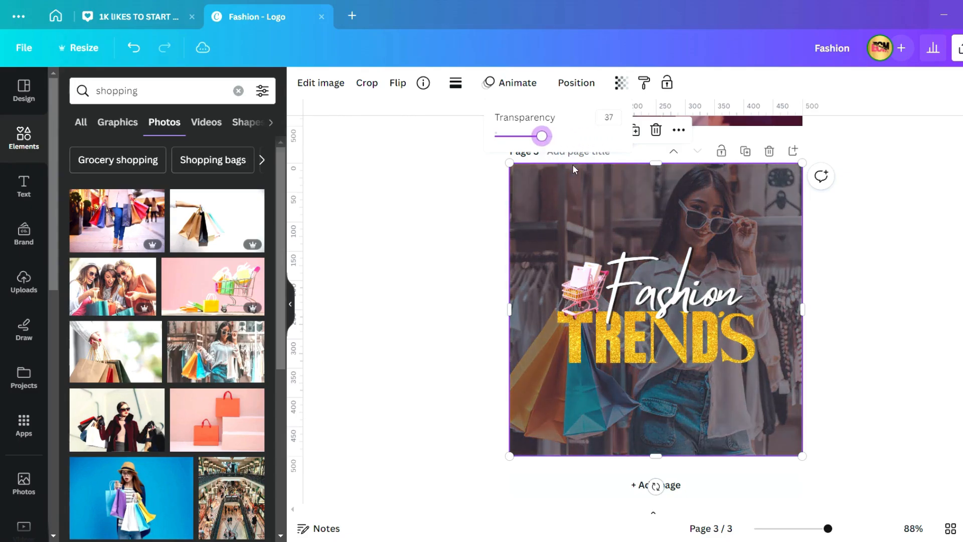
click(841, 332)
click(878, 357)
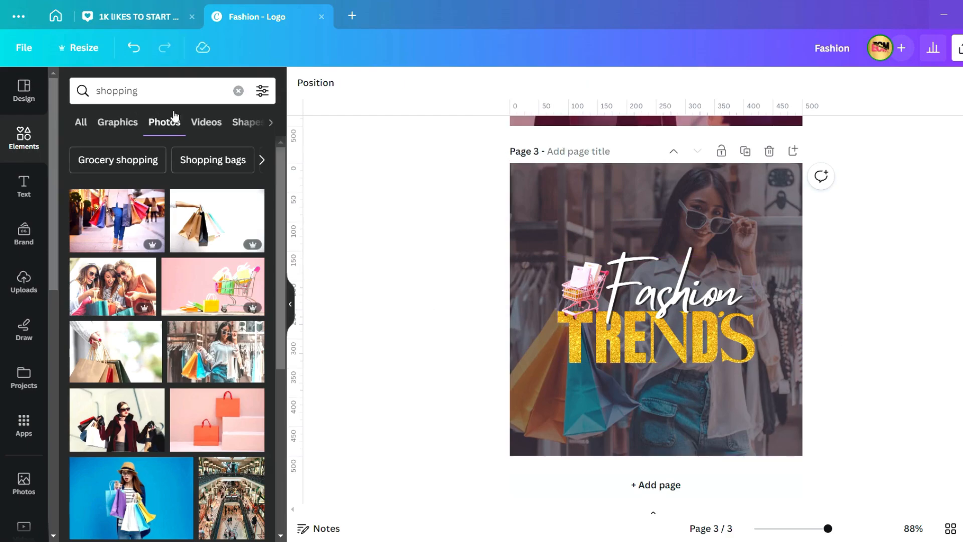
Search the elements for "gradient" and show all matching graphics.
click(238, 91)
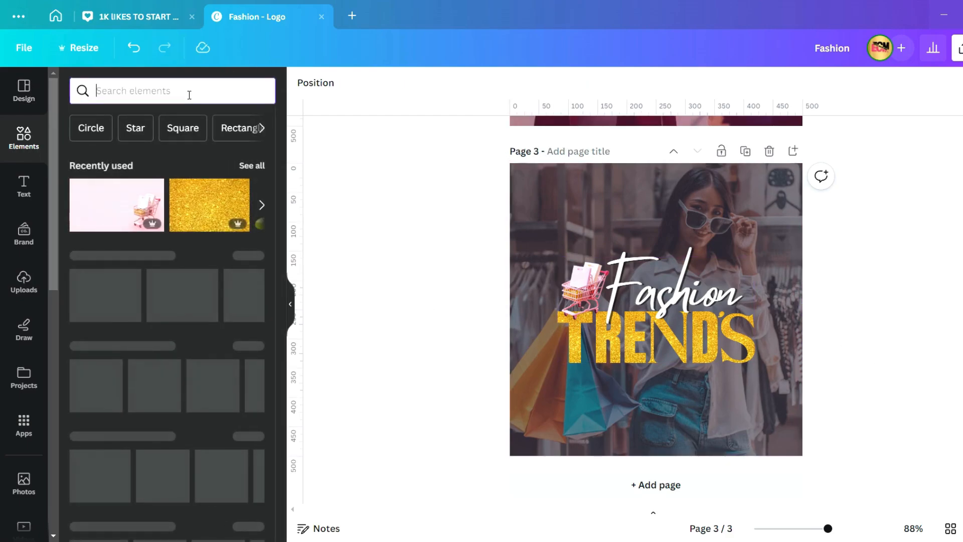
text(gradient)
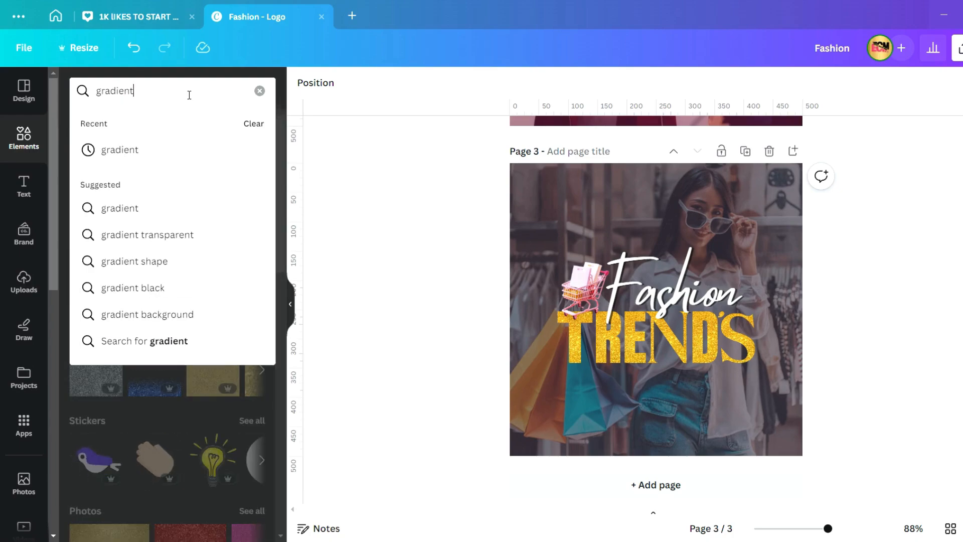
key(Return)
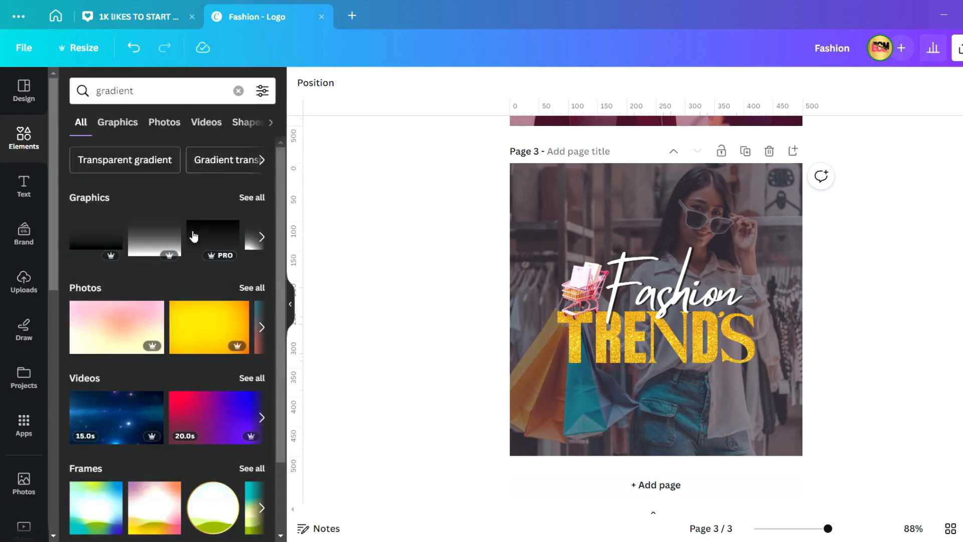
click(250, 196)
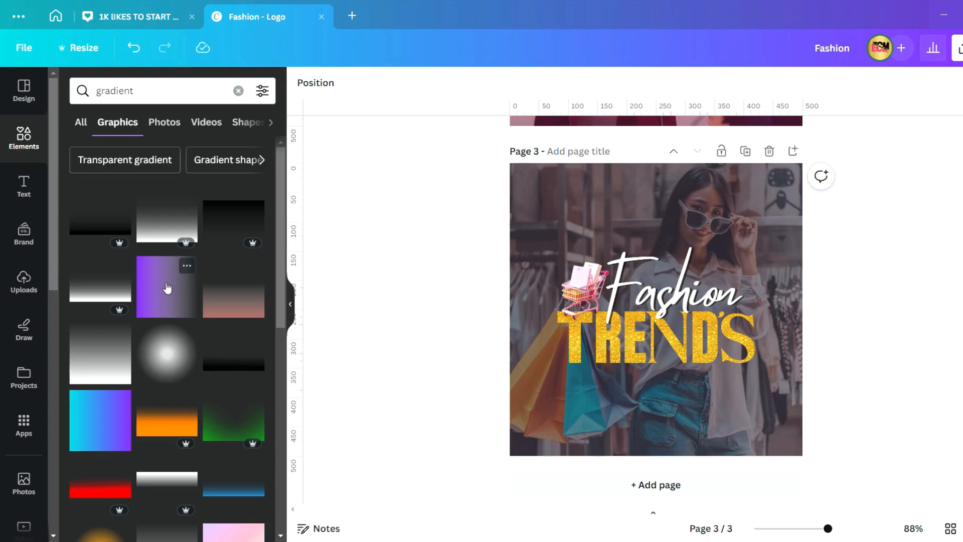
Add the purple fading gradient graphic to page 3 and enlarge it to about 518 × 518 px so it covers the page.
click(171, 290)
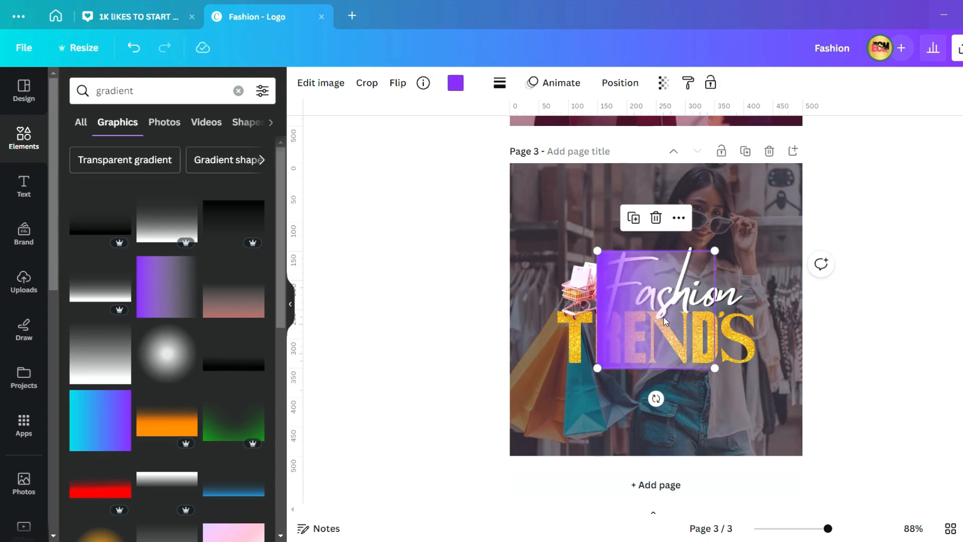
drag(665, 321, 578, 254)
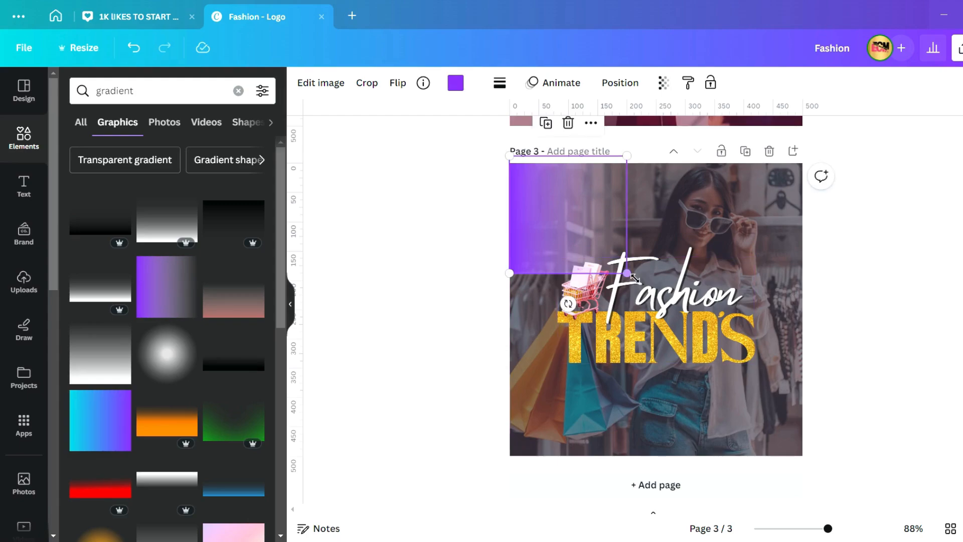
drag(635, 278, 818, 462)
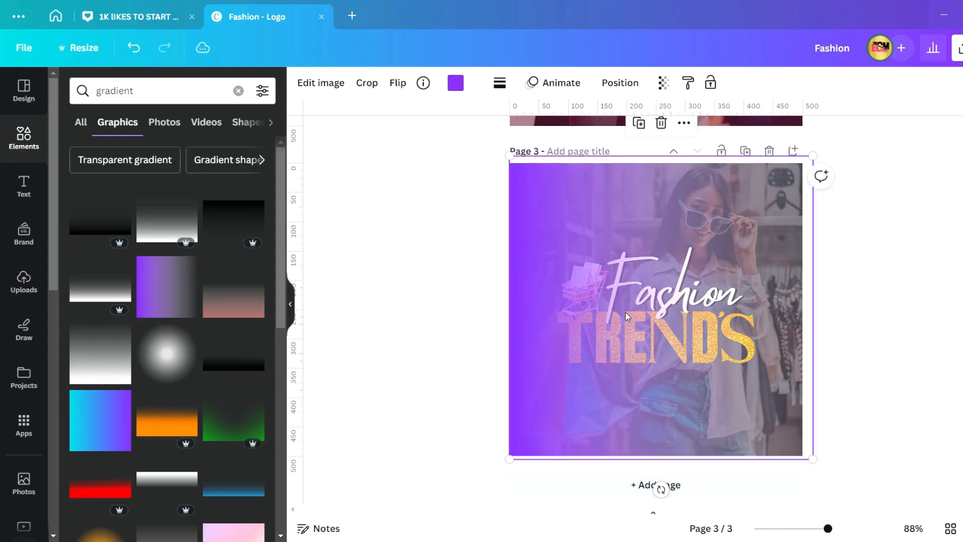
Arrange the purple gradient behind the logo but in front of the photo, undoing the extra backward move.
click(637, 87)
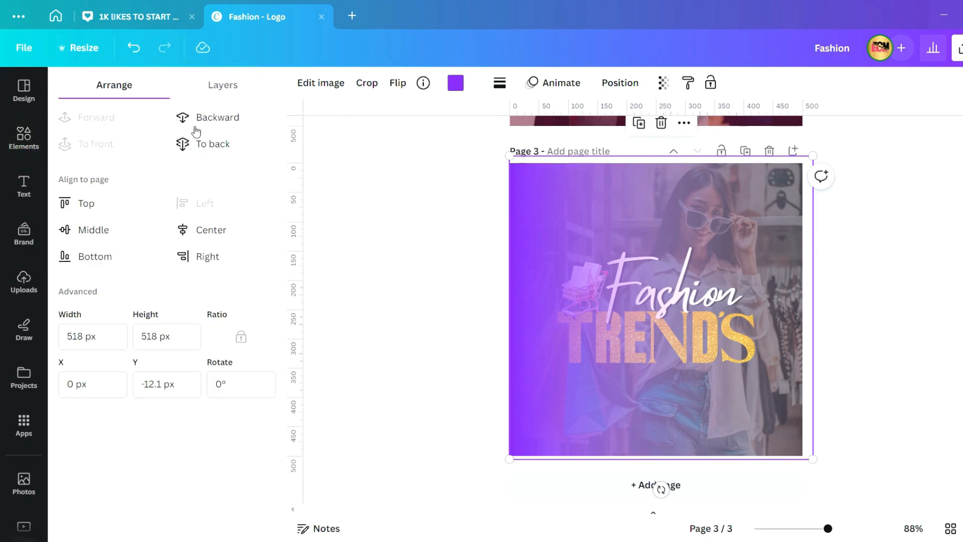
click(220, 123)
click(223, 123)
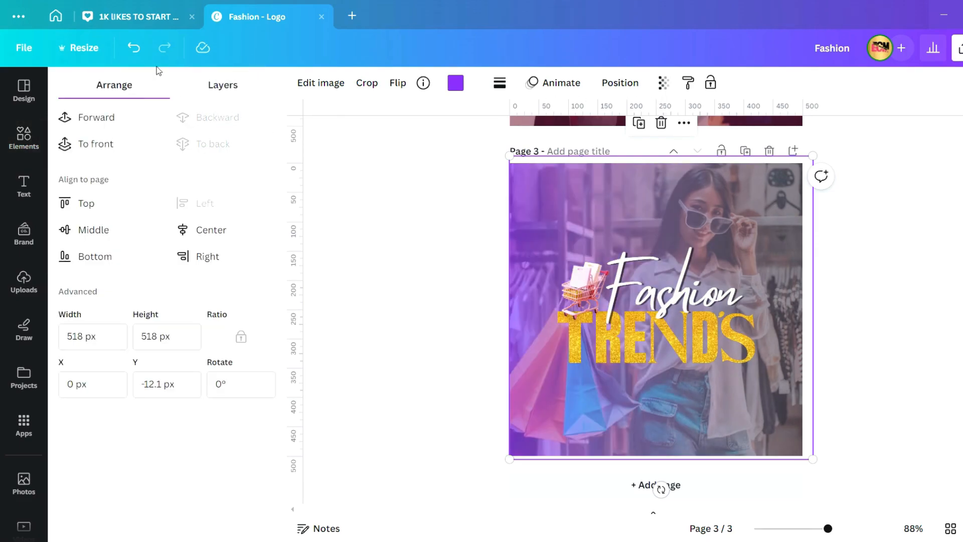
click(133, 48)
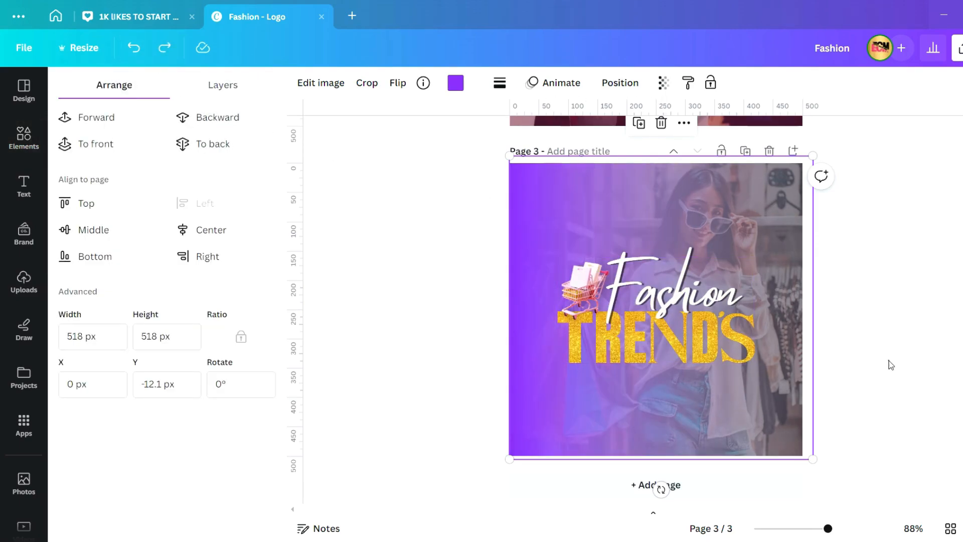
click(887, 361)
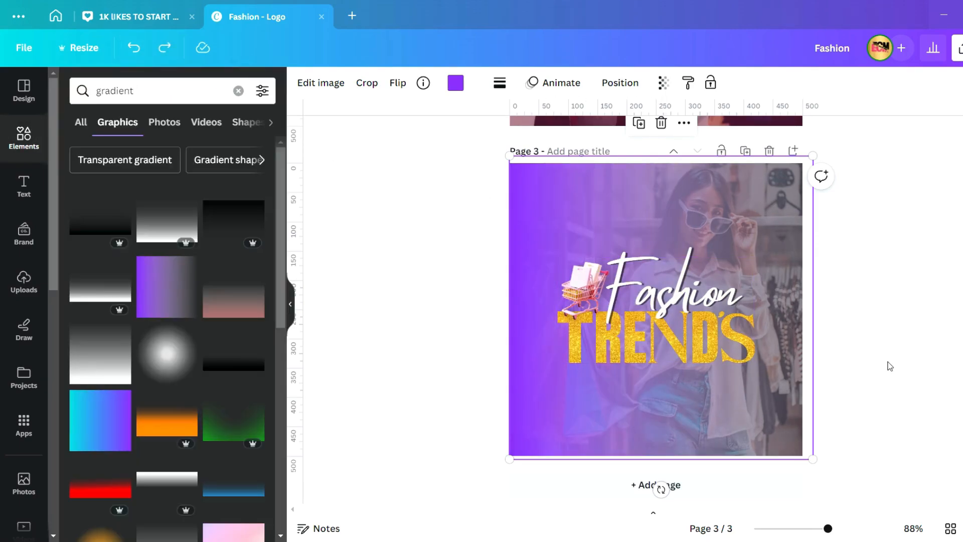
Recolour the gradient with the hot pink and light pink of the Stacked Cupcake Cups palette.
click(465, 89)
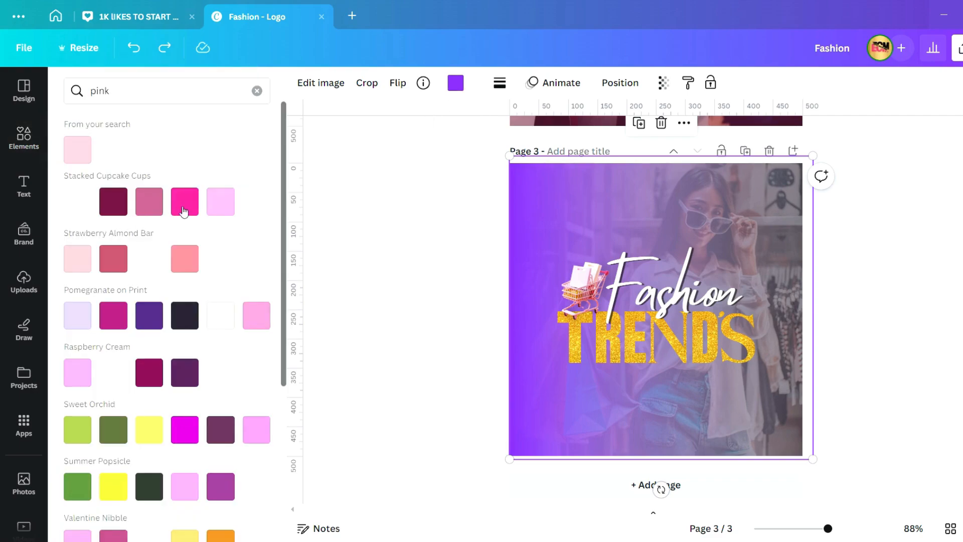
click(195, 210)
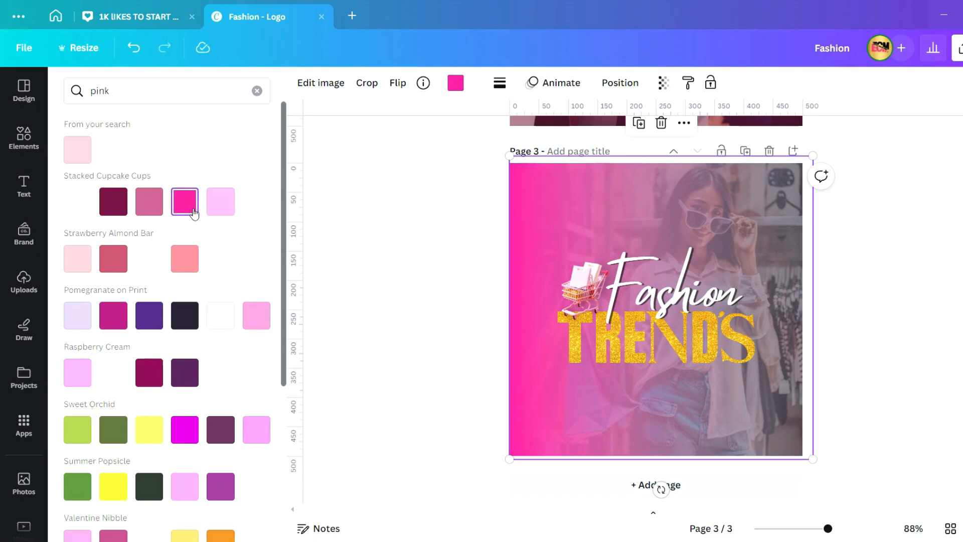
click(475, 90)
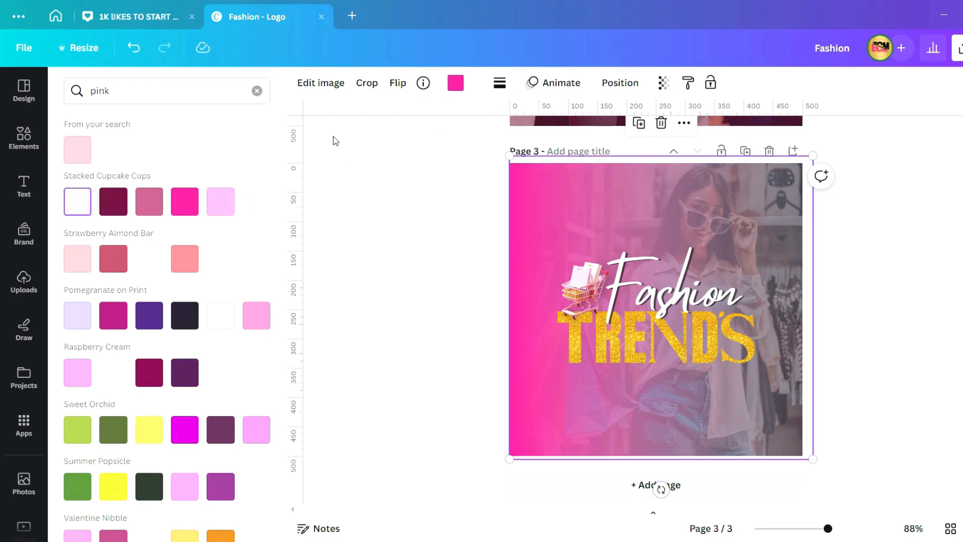
click(232, 208)
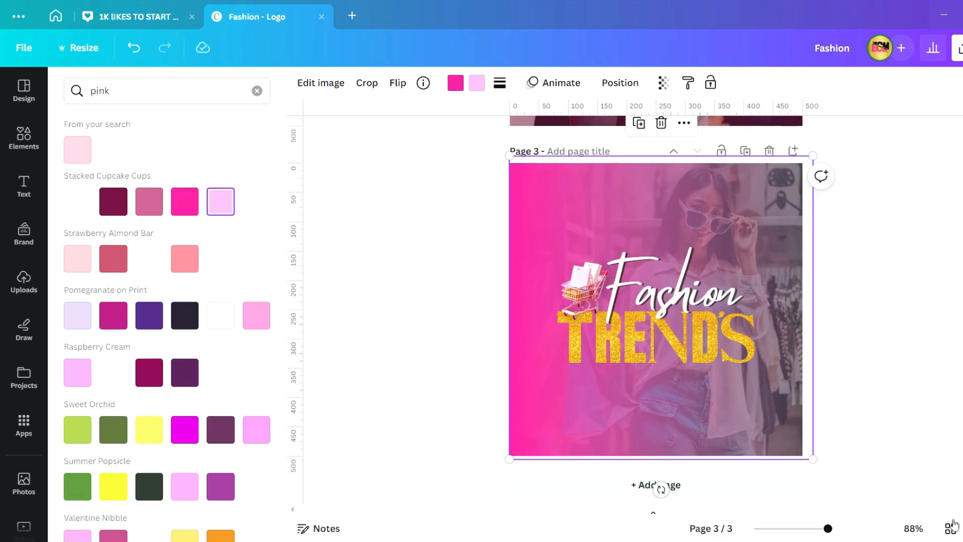